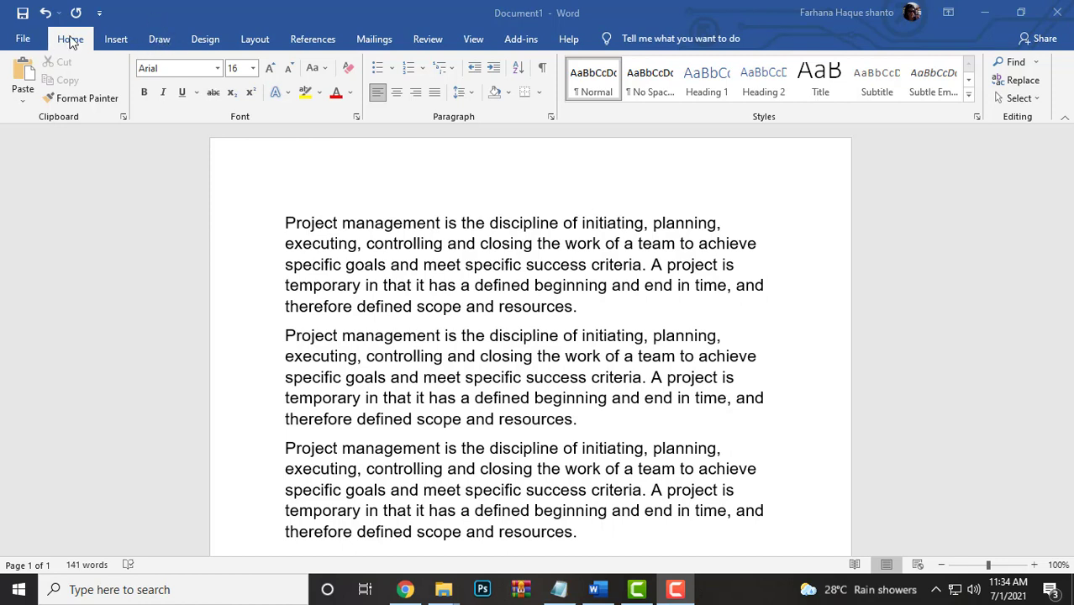
# - Switch to the Design tab to reach the theme and document formatting options
pyautogui.click(206, 39)
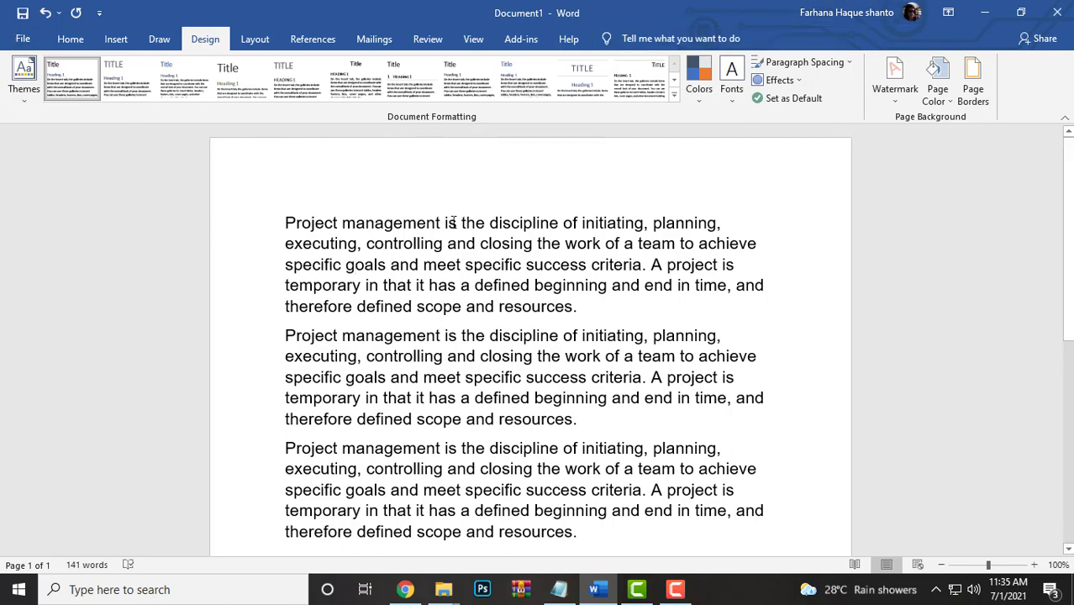
pyautogui.scroll(-1, 426, 271)
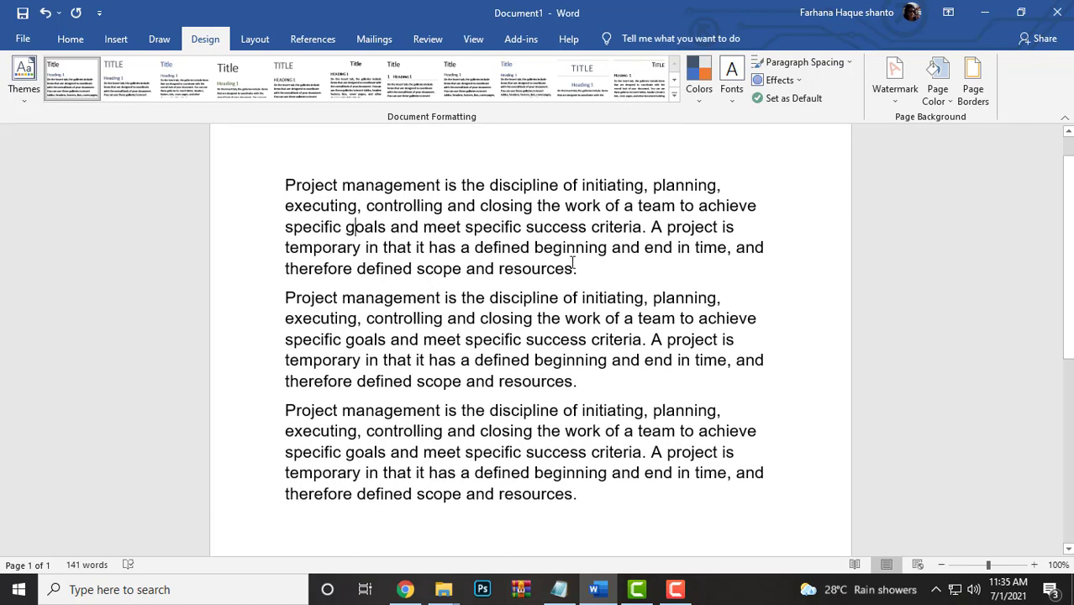
# - Select the first paragraph and apply a style set with wider line spacing
pyautogui.moveTo(578, 269); pyautogui.dragTo(284, 185)
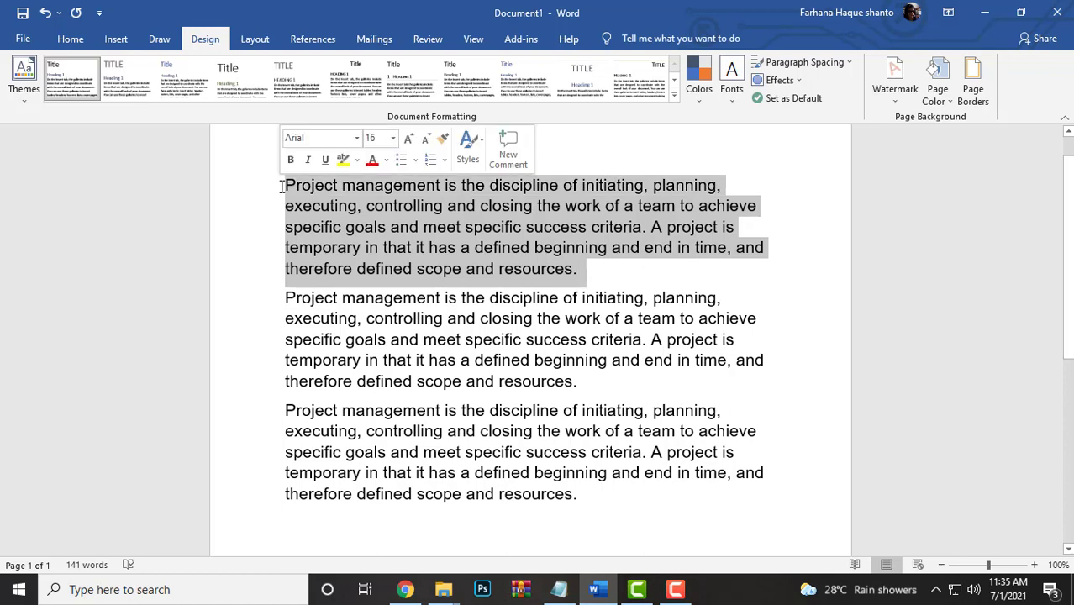
pyautogui.click(24, 104)
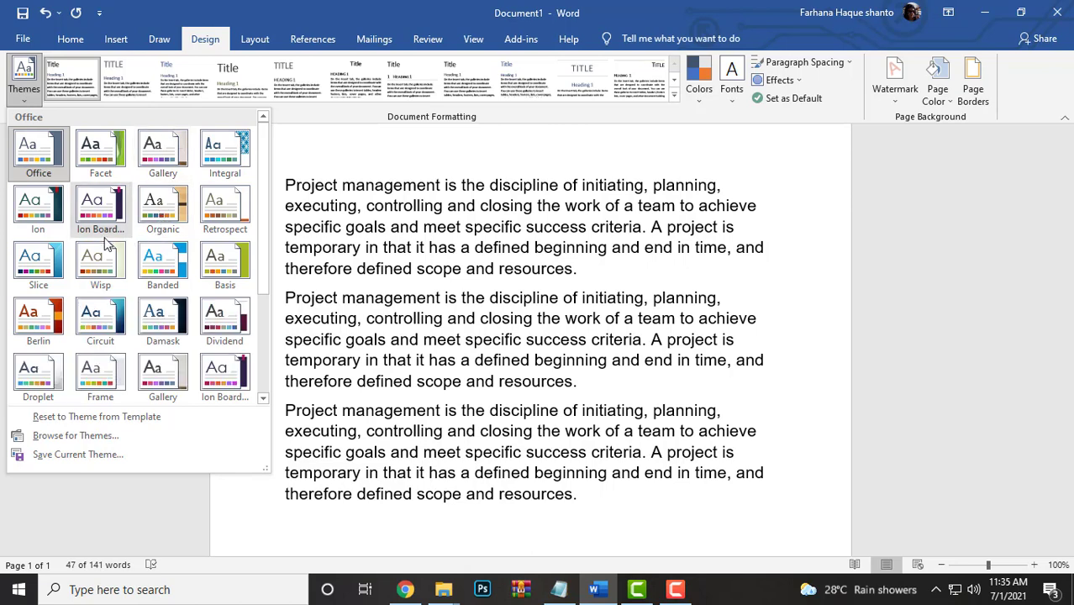
pyautogui.click(101, 314)
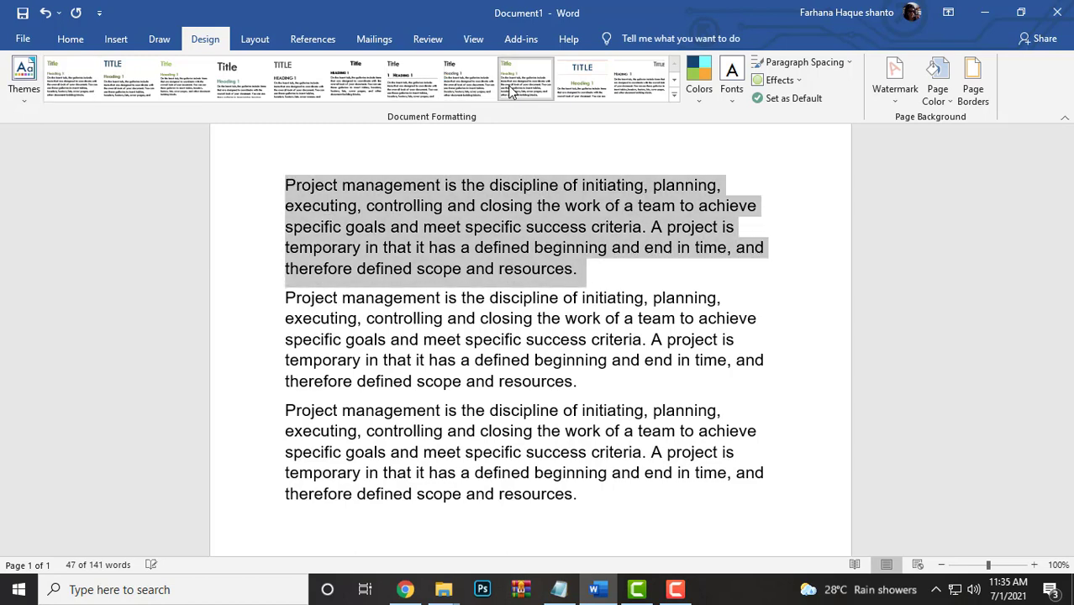
pyautogui.click(569, 94)
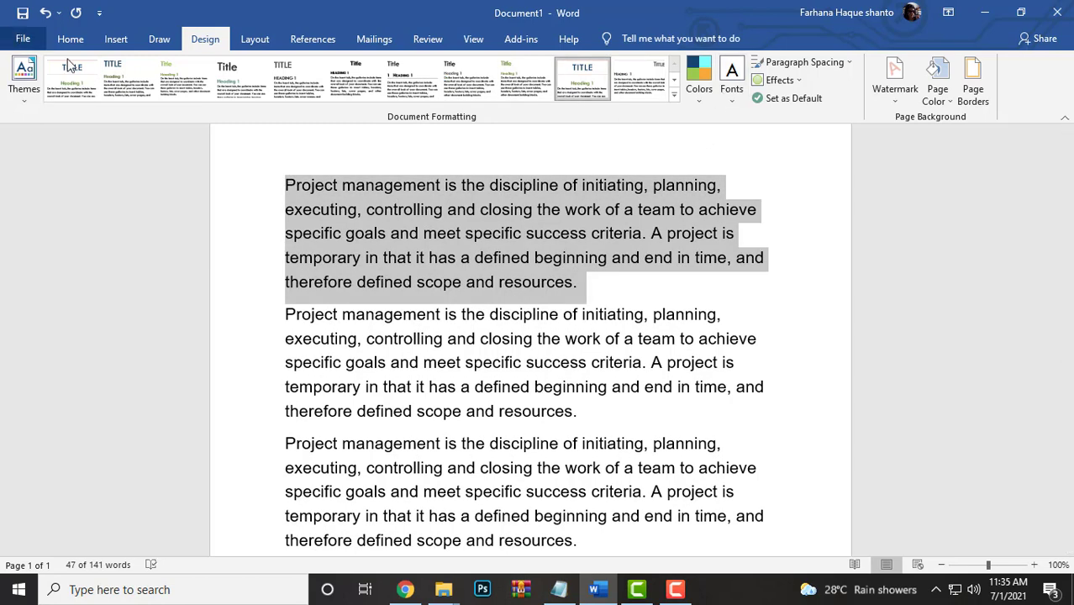
# - Apply the Office 2007 - 2010 colour scheme
pyautogui.click(703, 105)
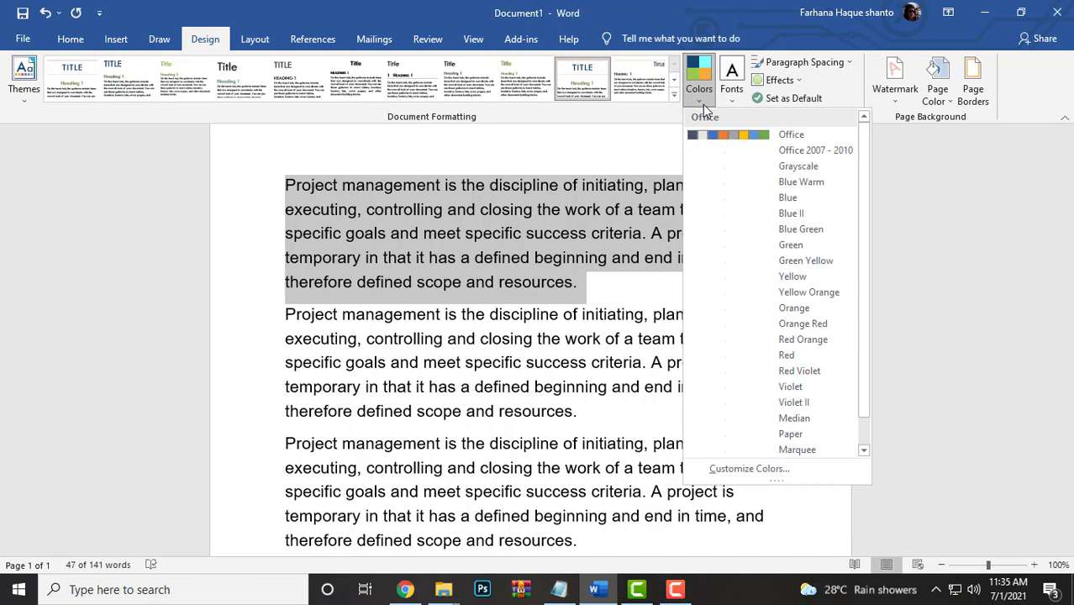
pyautogui.click(725, 152)
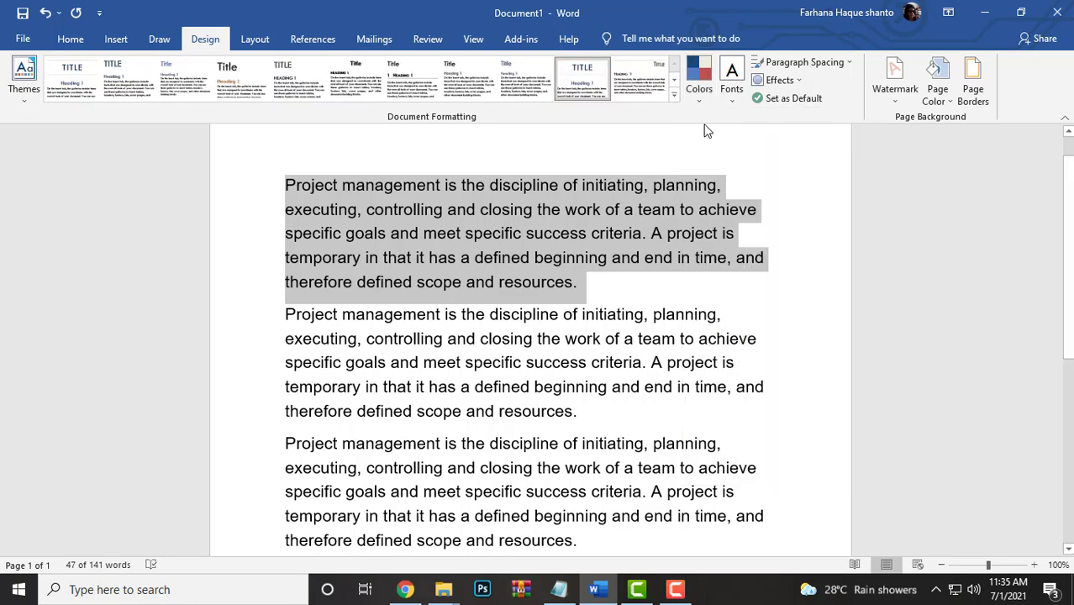
pyautogui.click(697, 91)
pyautogui.click(712, 148)
pyautogui.click(619, 252)
pyautogui.scroll(-3, 401, 330)
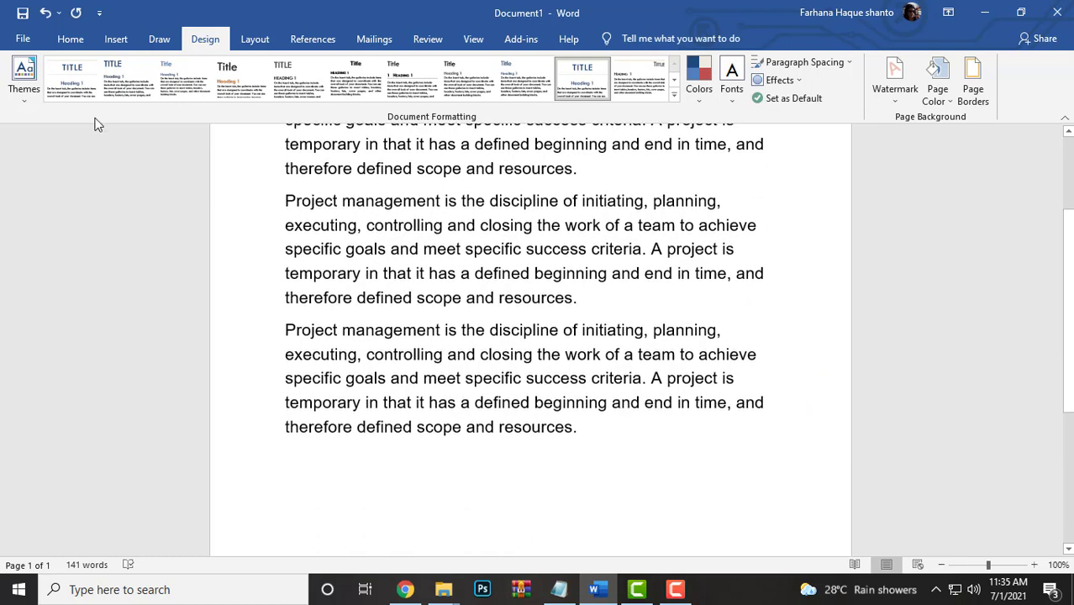
# - Apply the Facet theme to the document
pyautogui.click(23, 80)
pyautogui.click(81, 156)
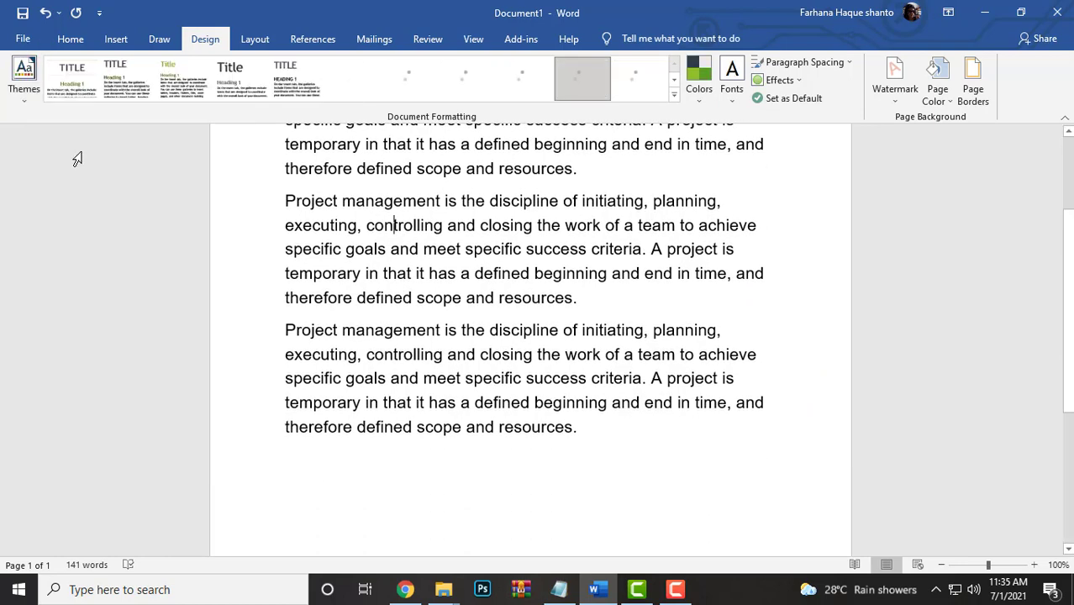
pyautogui.click(395, 225)
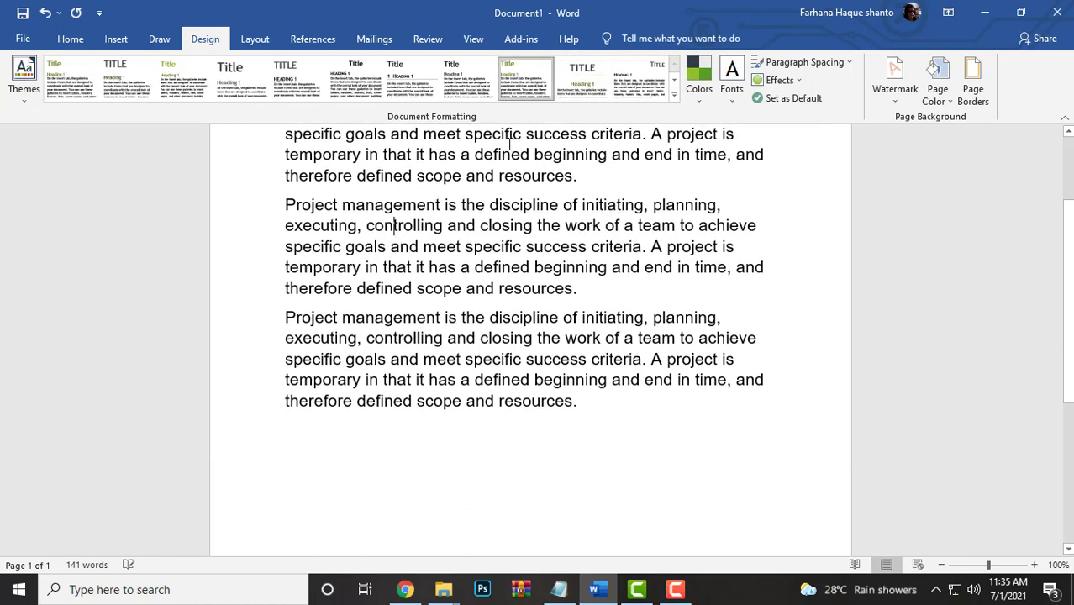
pyautogui.scroll(3, 477, 222)
pyautogui.moveTo(441, 226); pyautogui.dragTo(723, 226)
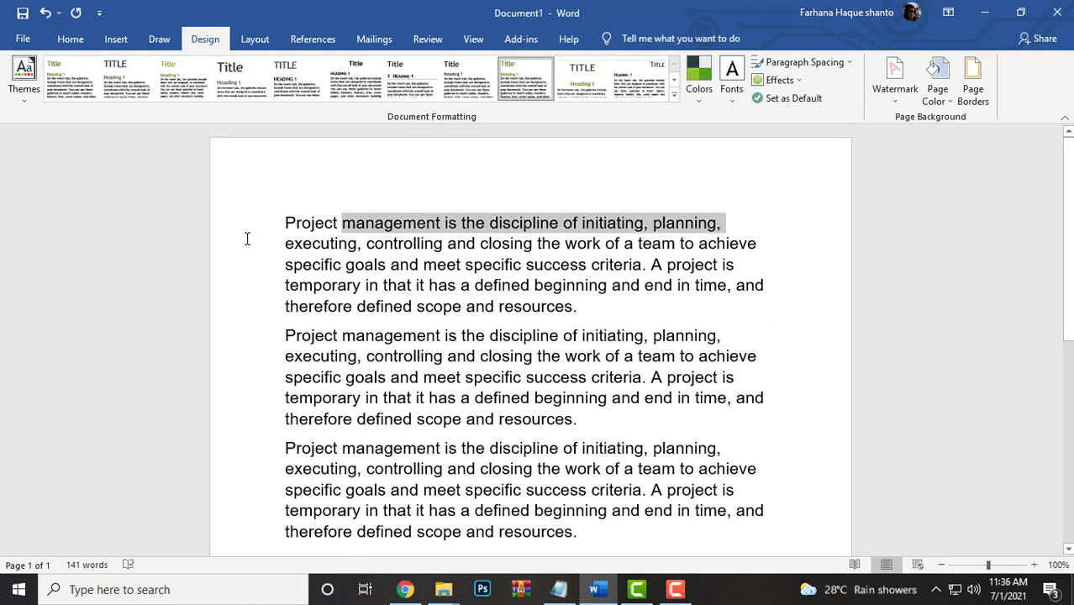
pyautogui.click(563, 286)
# - Switch to Grayscale colours, then the Frame theme with a wider-spaced style set
pyautogui.click(699, 101)
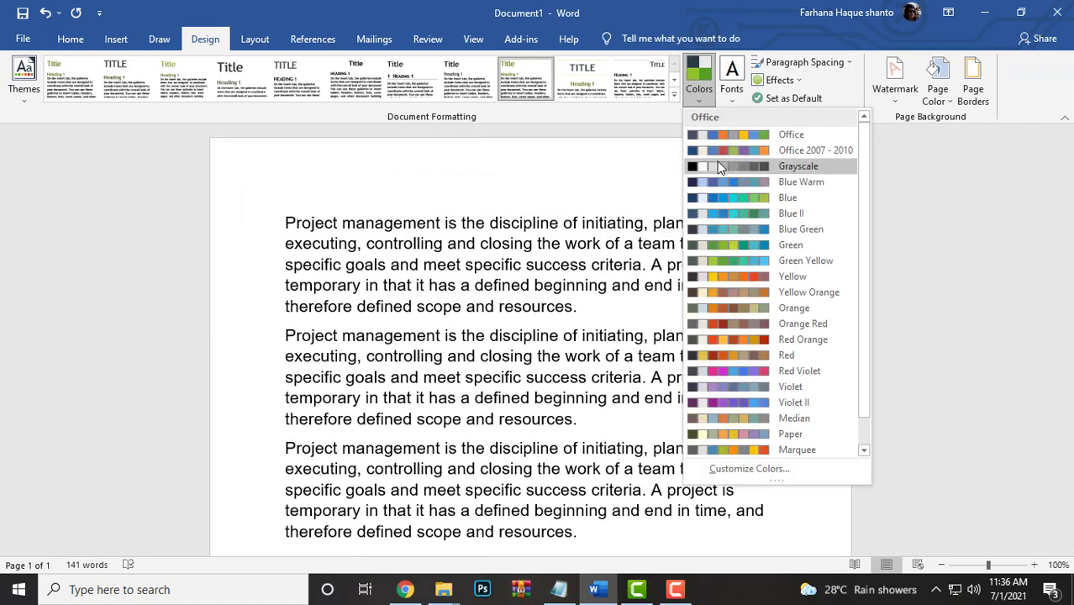
pyautogui.click(725, 164)
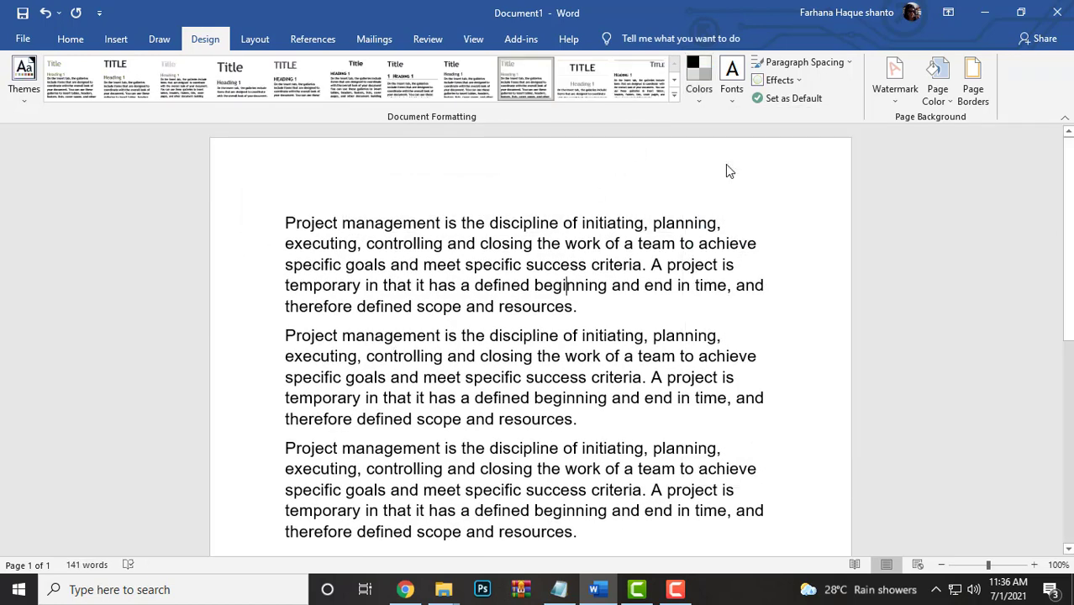
pyautogui.click(24, 84)
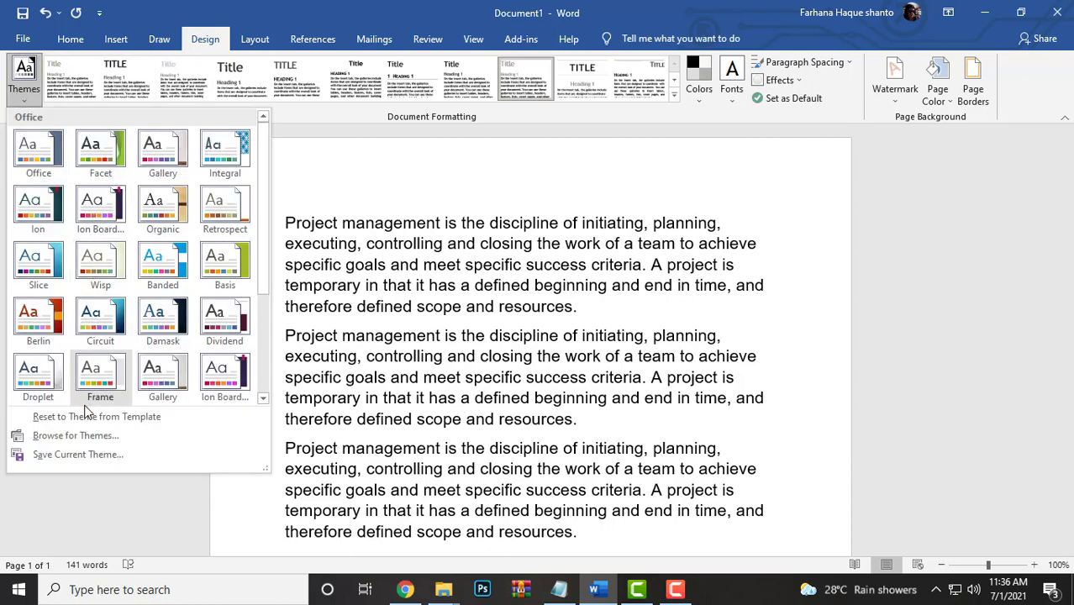
pyautogui.click(97, 374)
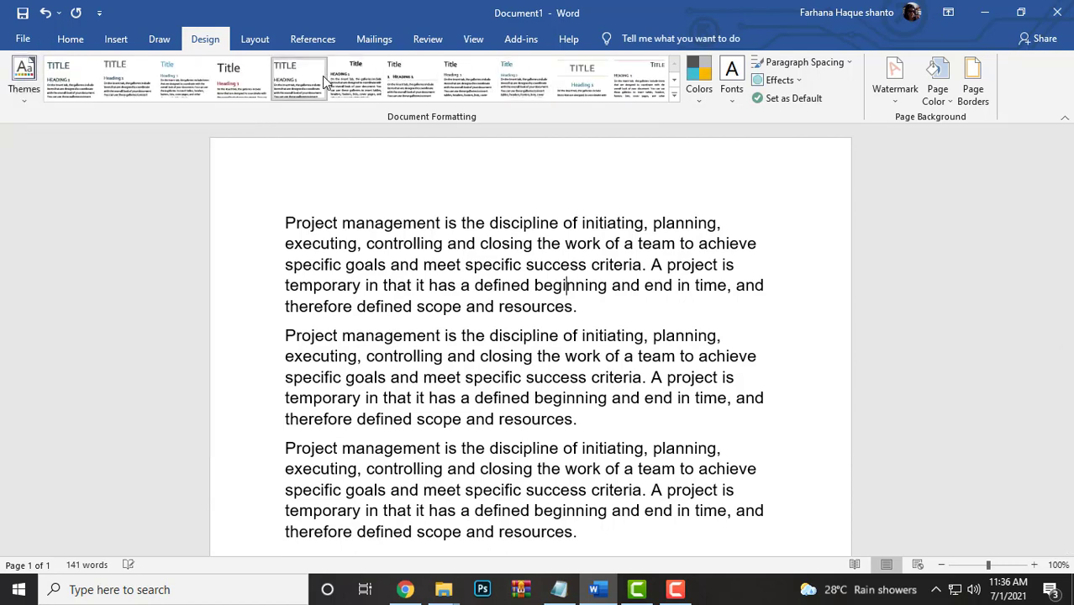
pyautogui.click(232, 74)
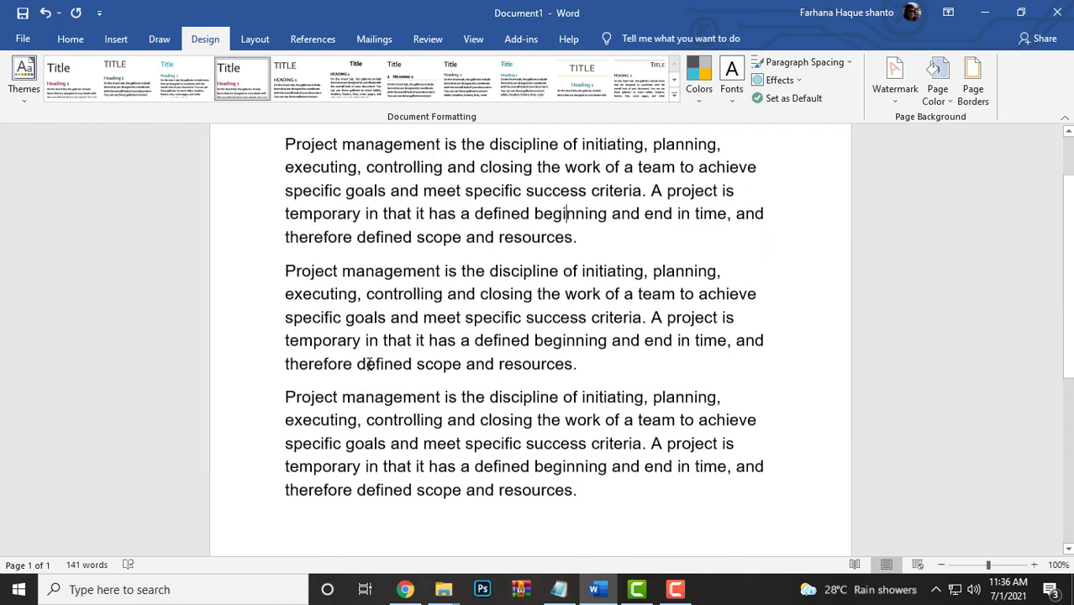
pyautogui.moveTo(440, 216); pyautogui.dragTo(284, 217)
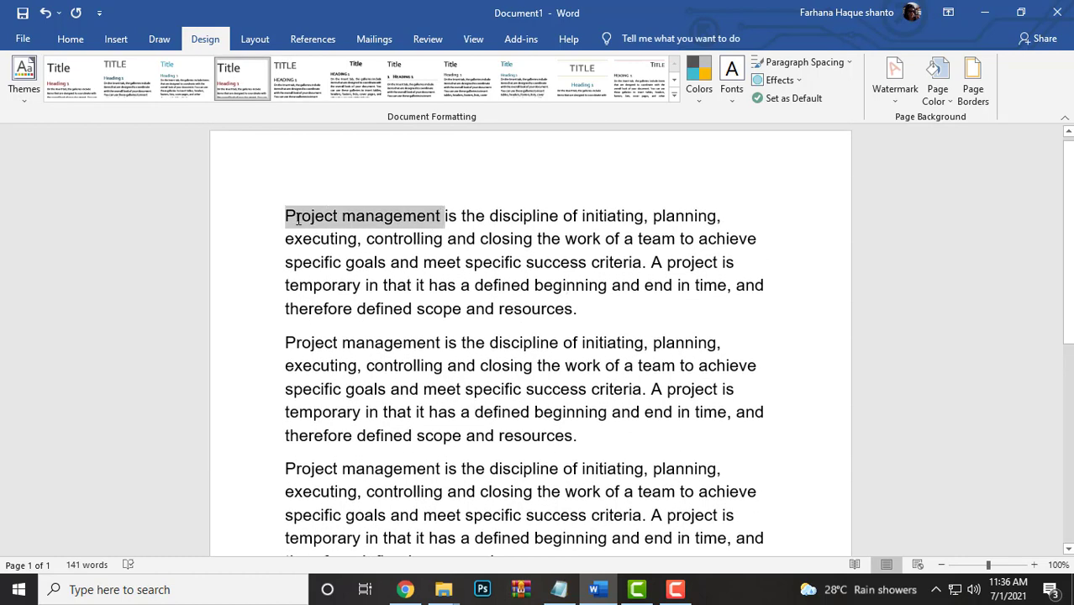
# - Style the first 'Project management' as Heading 1 and the second as Heading 2
pyautogui.click(70, 39)
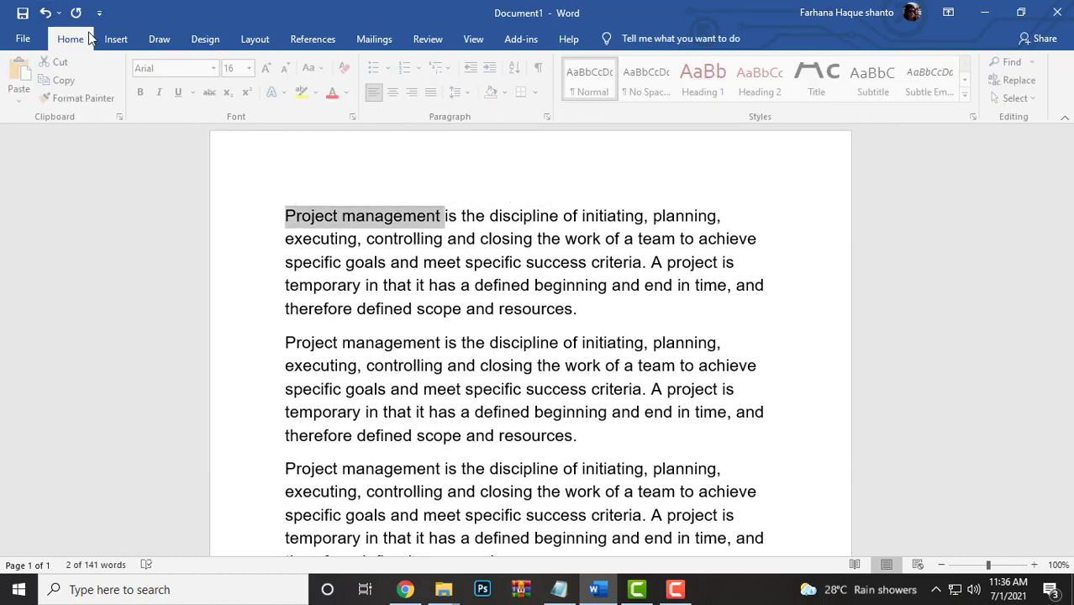
pyautogui.click(705, 80)
pyautogui.click(705, 79)
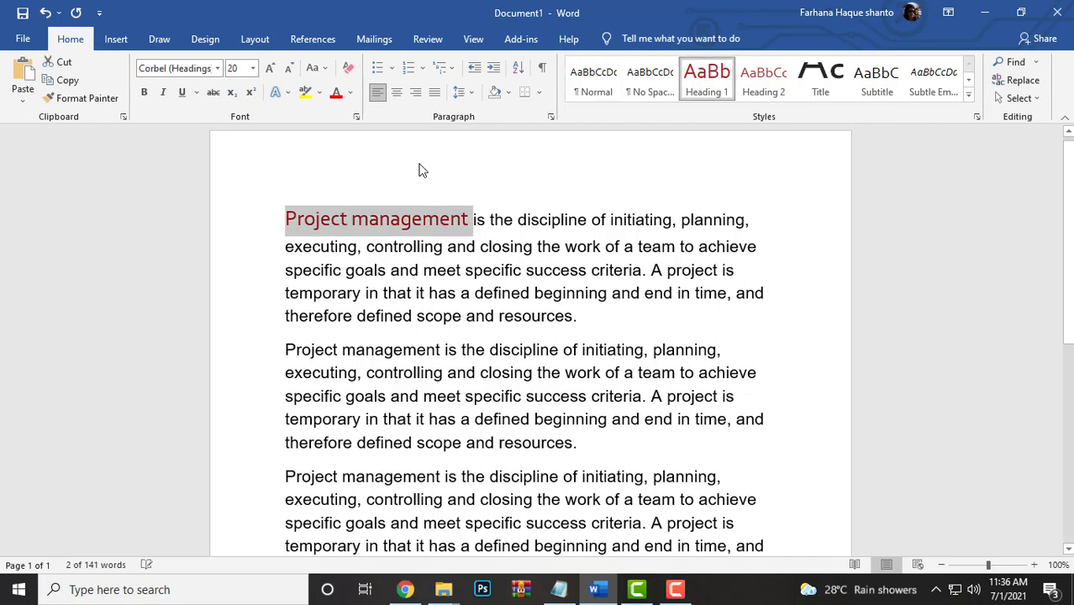
pyautogui.click(493, 271)
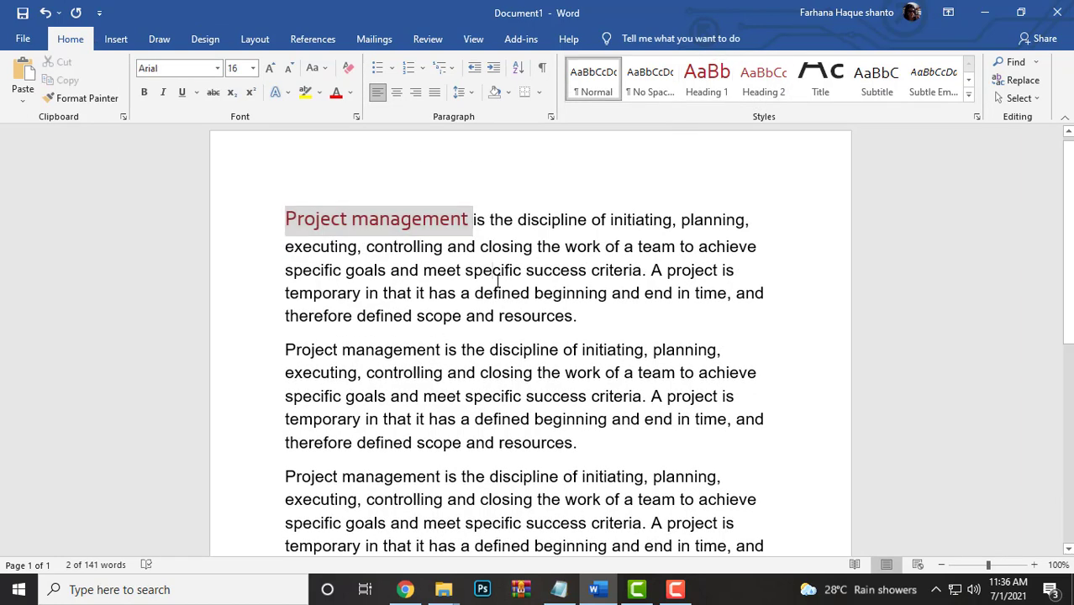
pyautogui.moveTo(438, 351); pyautogui.dragTo(235, 349)
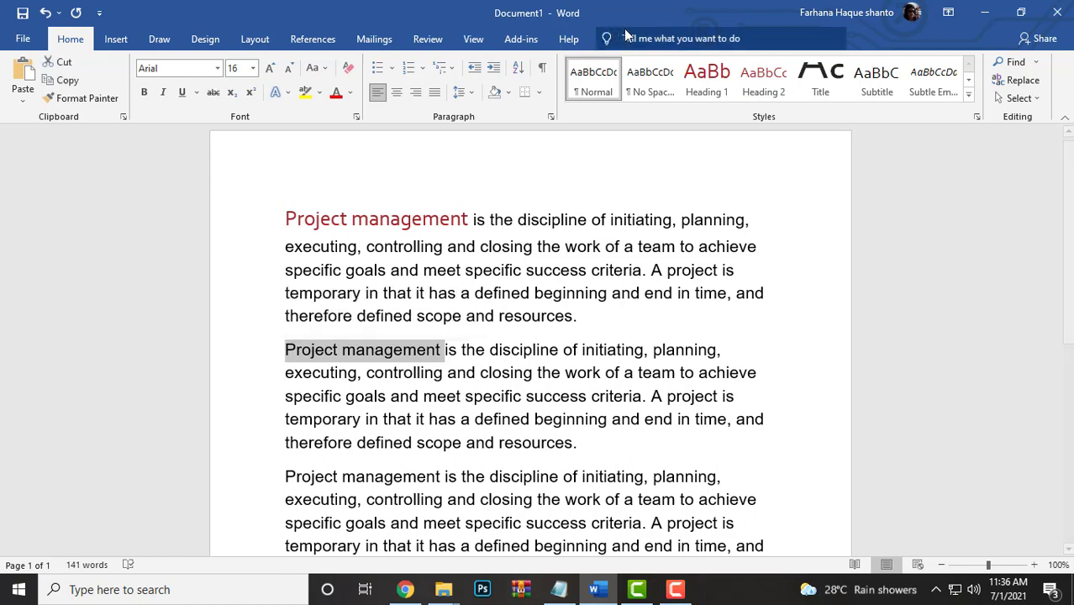
pyautogui.click(759, 81)
# - Apply a teal-heading style set and move the first heading onto its own line
pyautogui.click(204, 38)
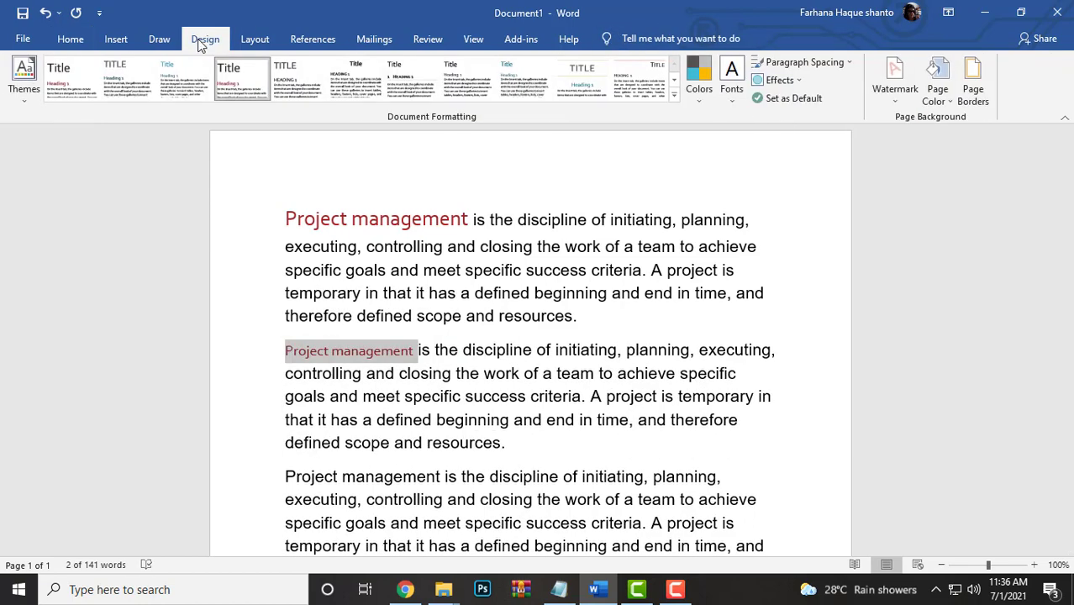
pyautogui.click(172, 93)
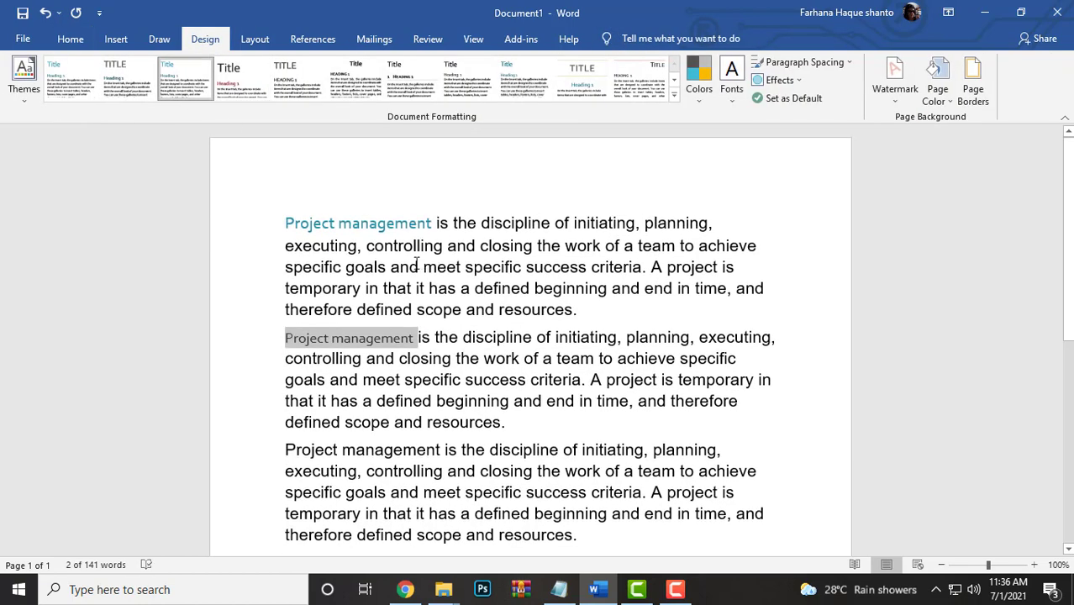
pyautogui.click(439, 224)
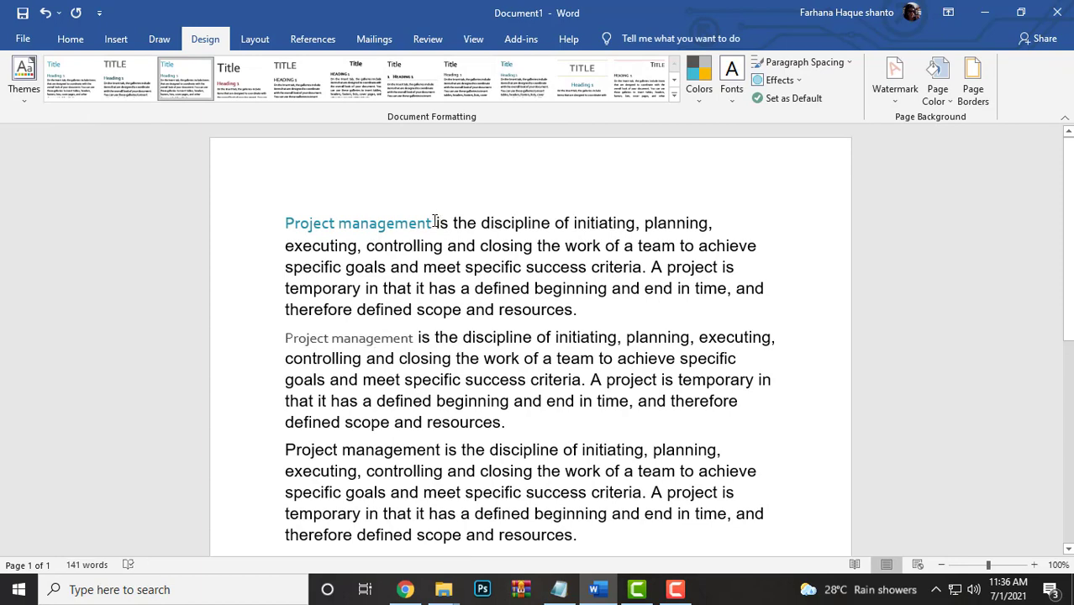
pyautogui.press('Return')
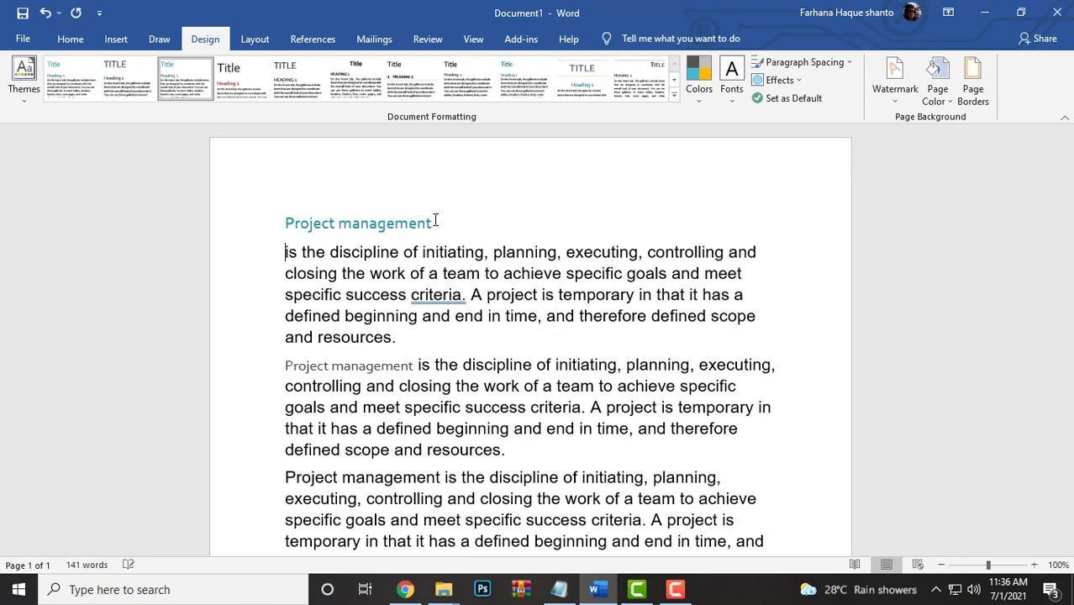
# - Switch to the style set with shaded uppercase headings
pyautogui.click(118, 74)
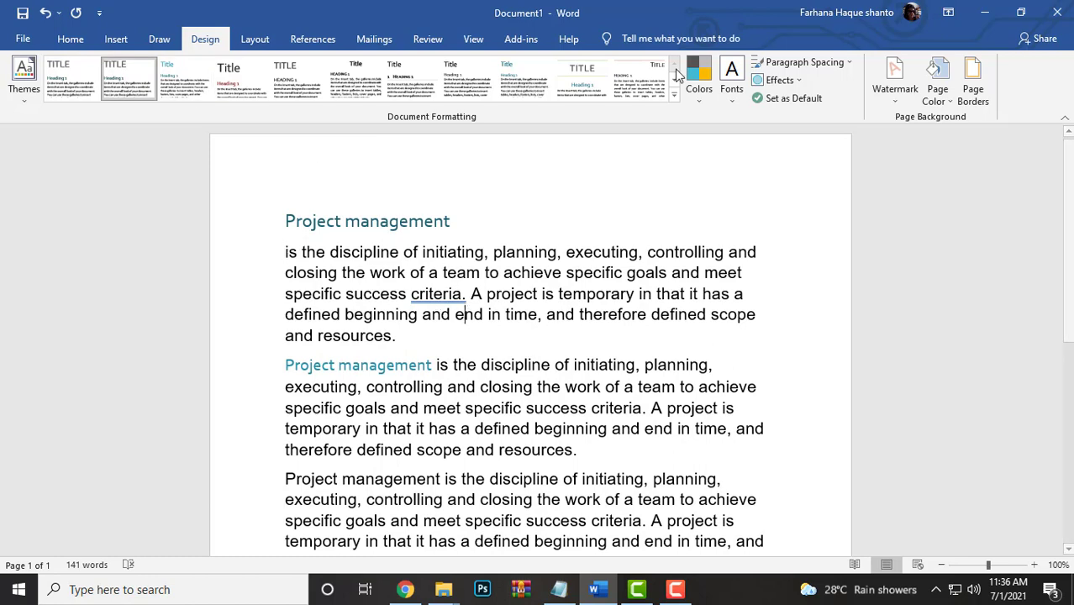
pyautogui.click(674, 97)
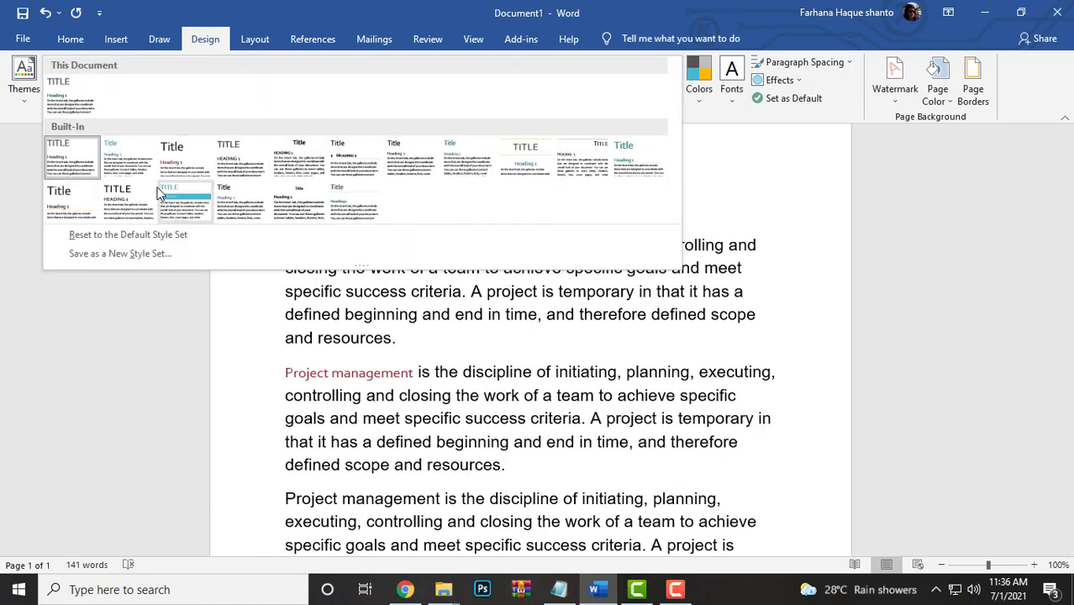
pyautogui.click(181, 208)
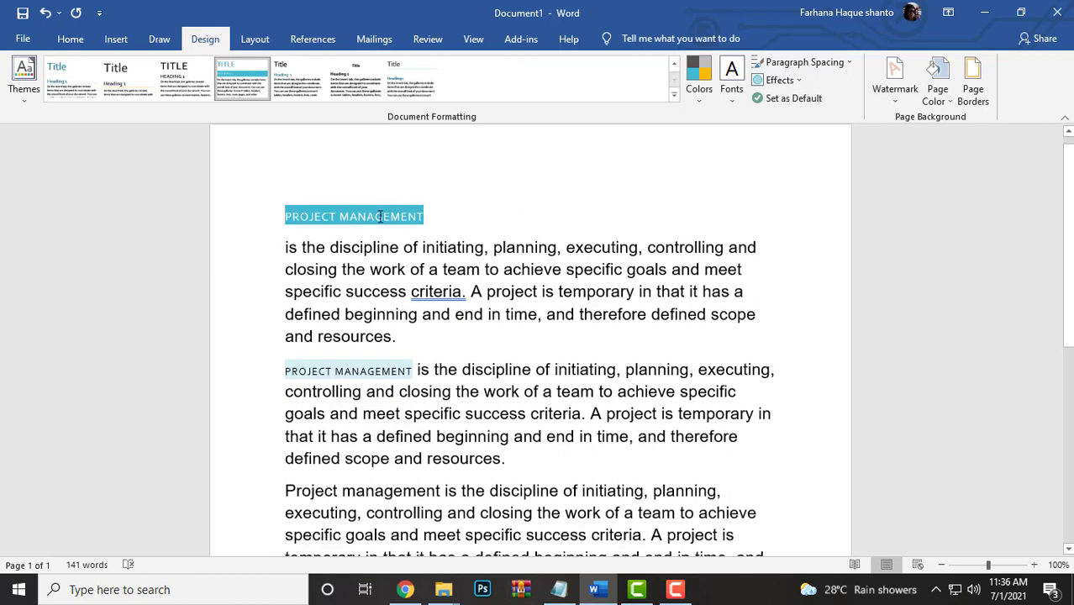
pyautogui.click(675, 98)
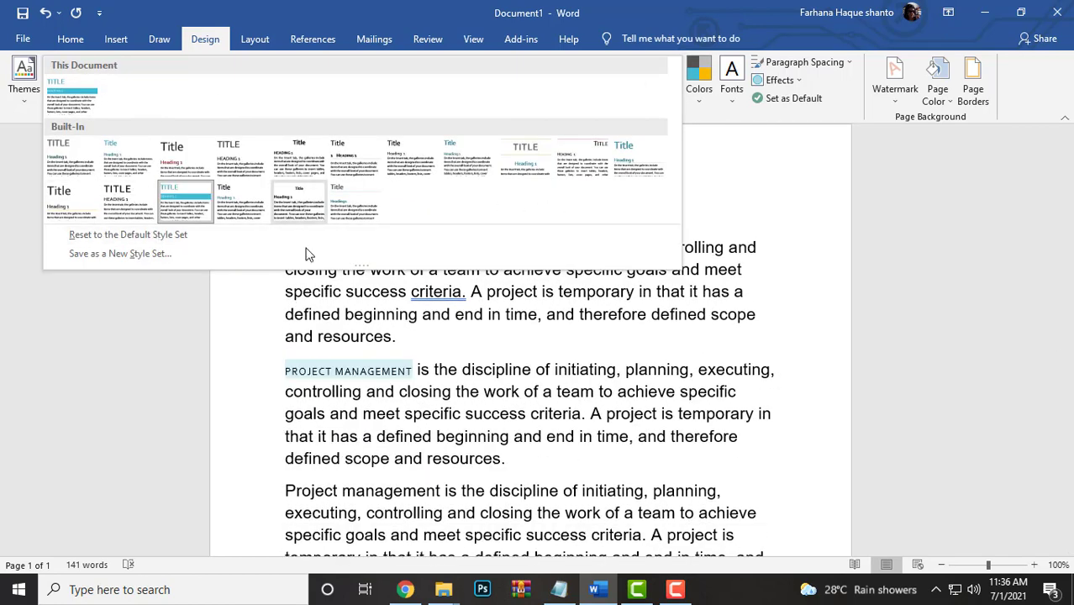
pyautogui.click(250, 303)
# - Try the Circuit theme, then apply the Integral theme
pyautogui.click(22, 94)
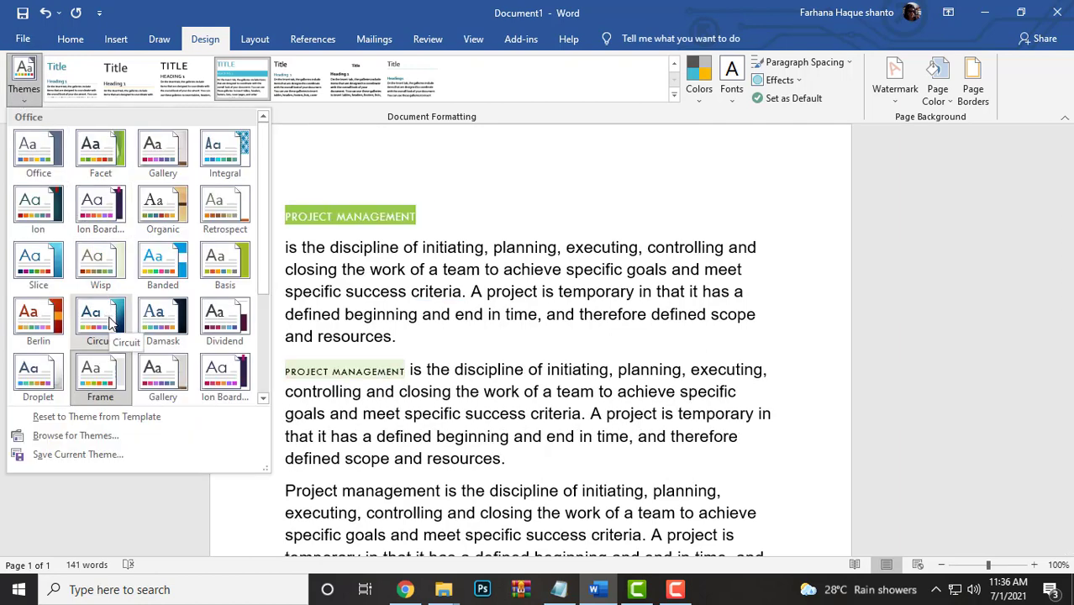
pyautogui.click(111, 321)
pyautogui.click(24, 92)
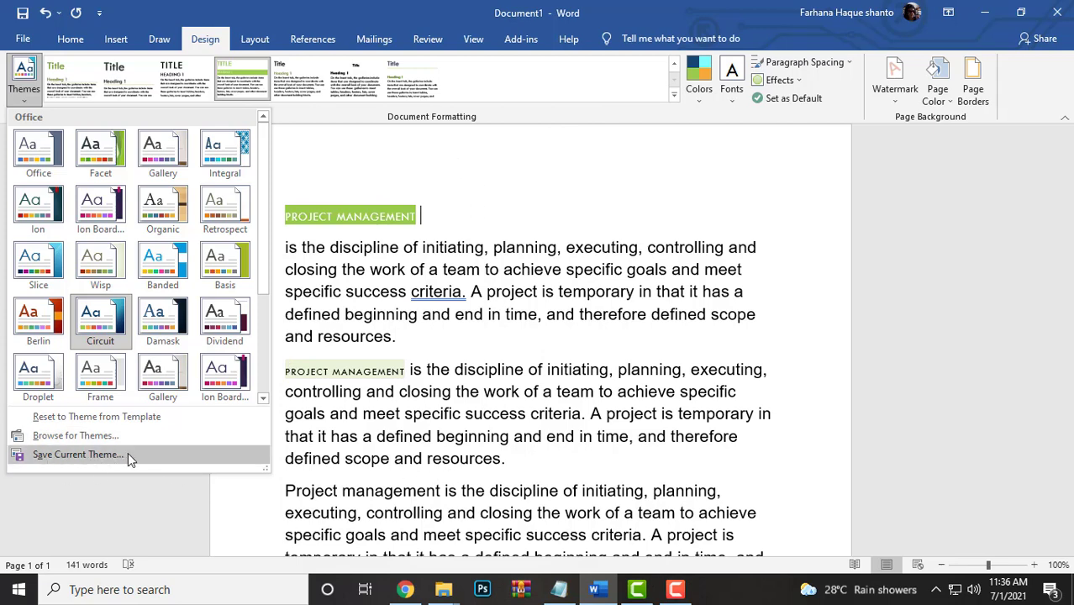
pyautogui.click(224, 150)
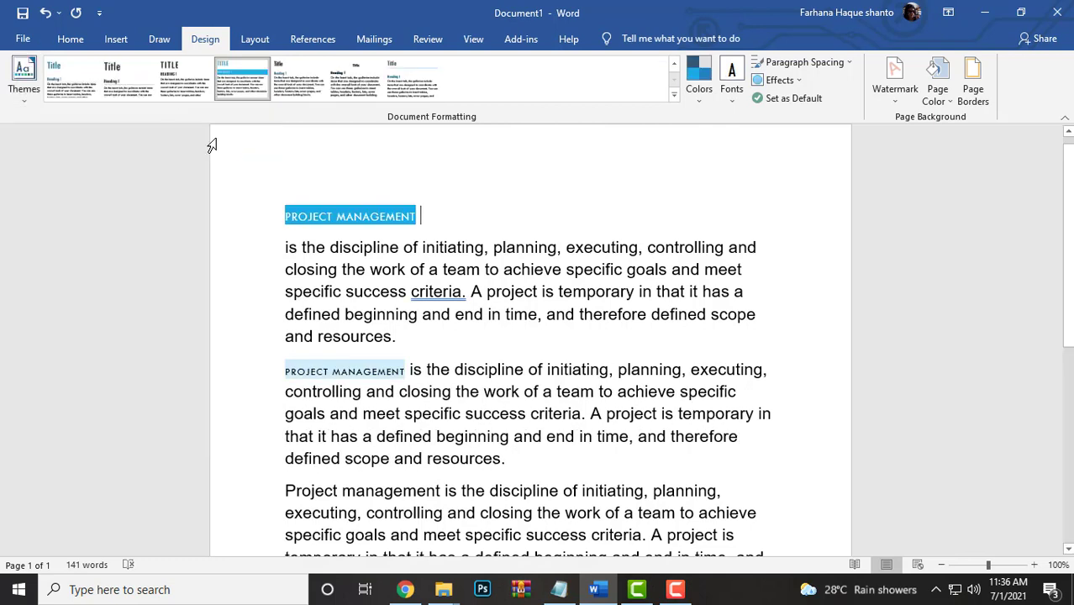
# - Apply the Gallery theme with red headings
pyautogui.click(24, 77)
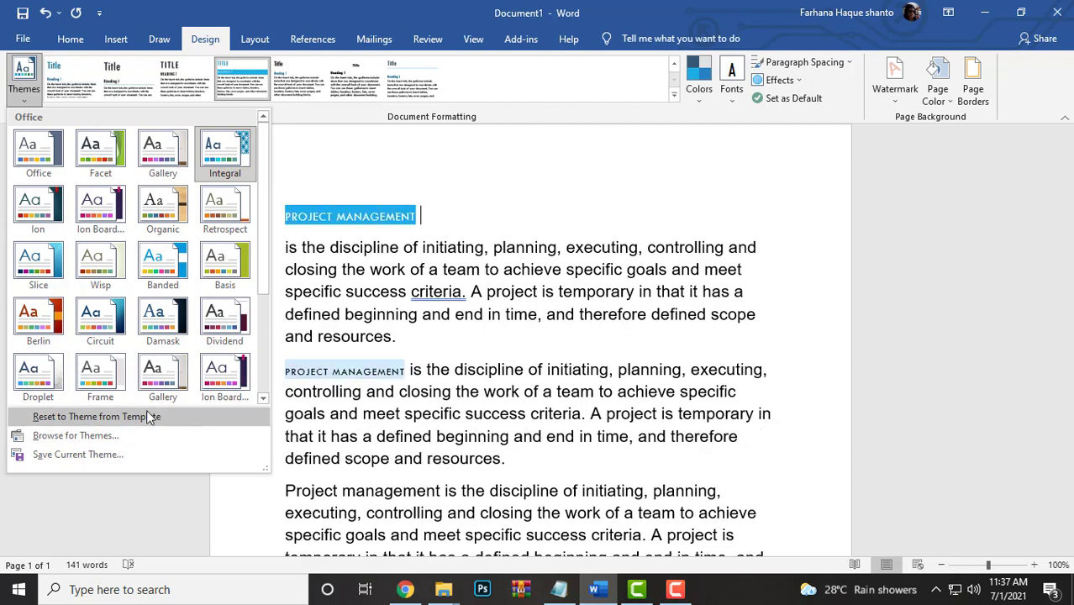
pyautogui.click(169, 400)
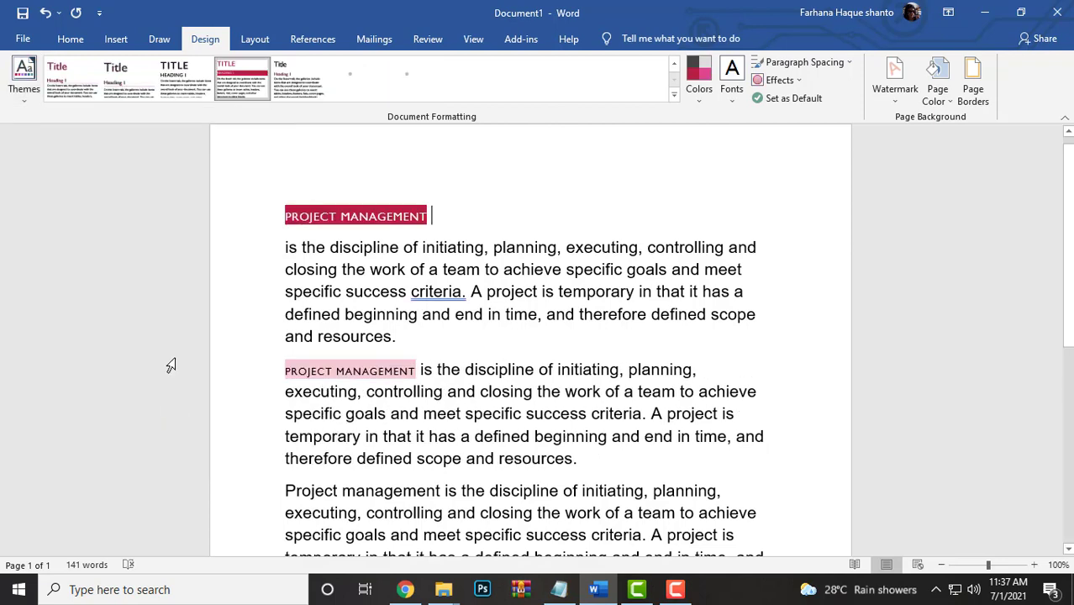
pyautogui.click(32, 94)
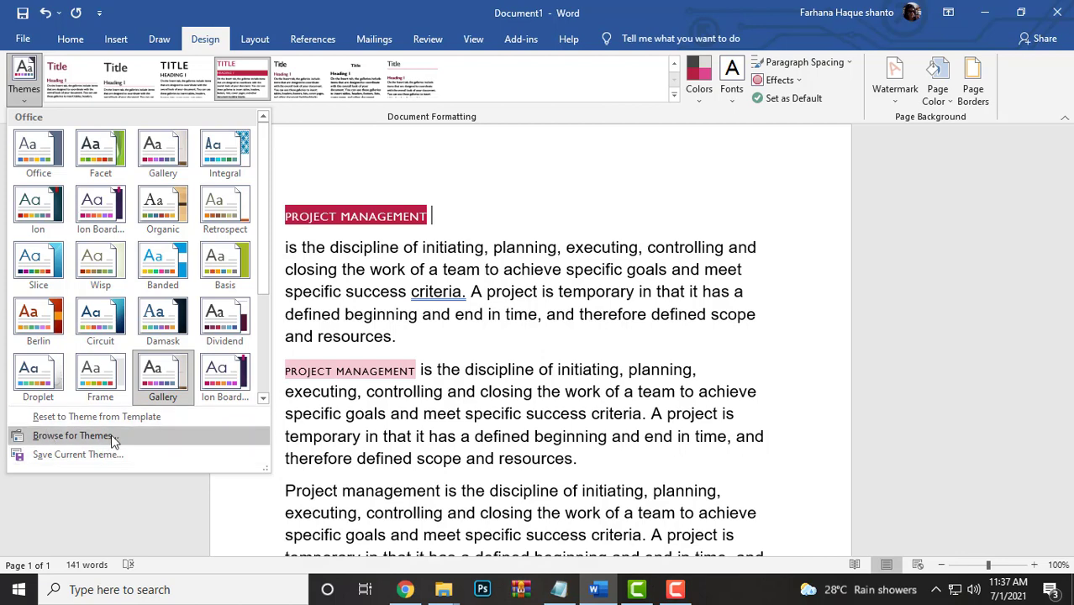
pyautogui.click(347, 148)
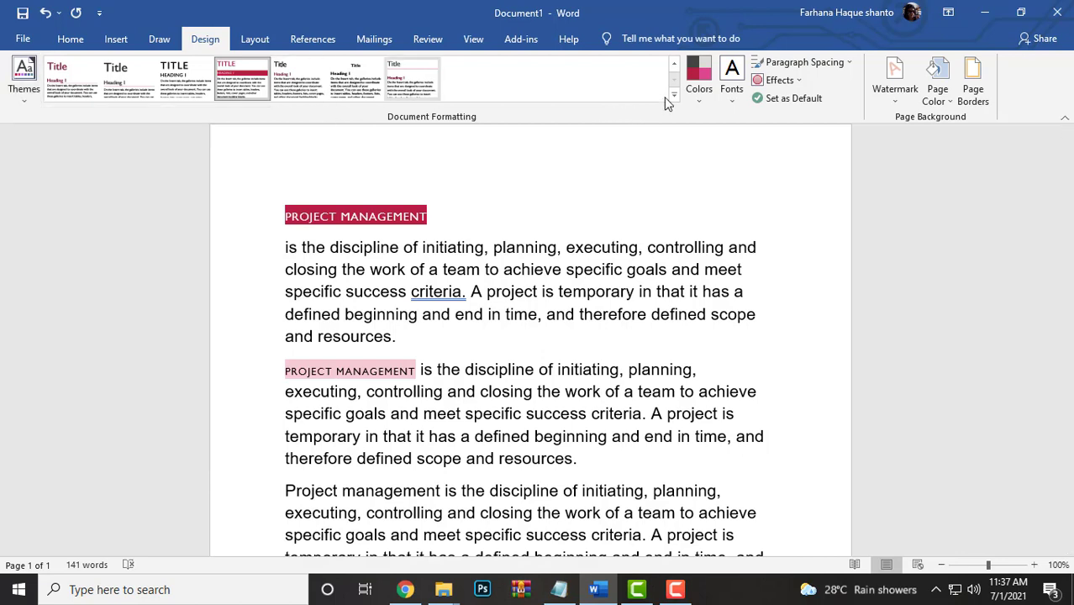
pyautogui.click(24, 76)
# - Return to the Office theme and apply a built-in style set with plain blue headings
pyautogui.click(20, 153)
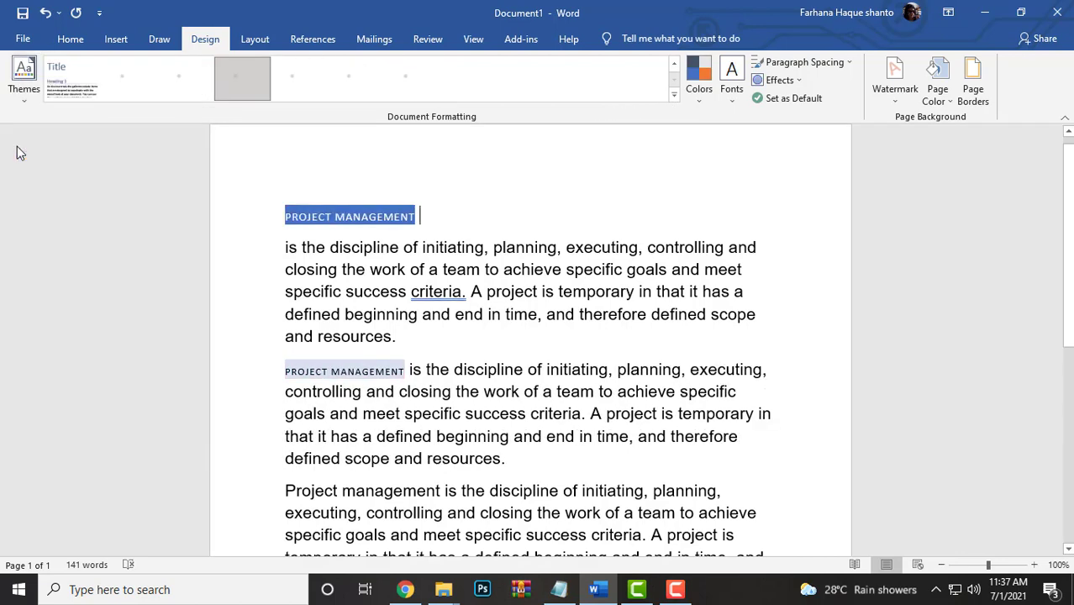
pyautogui.click(674, 94)
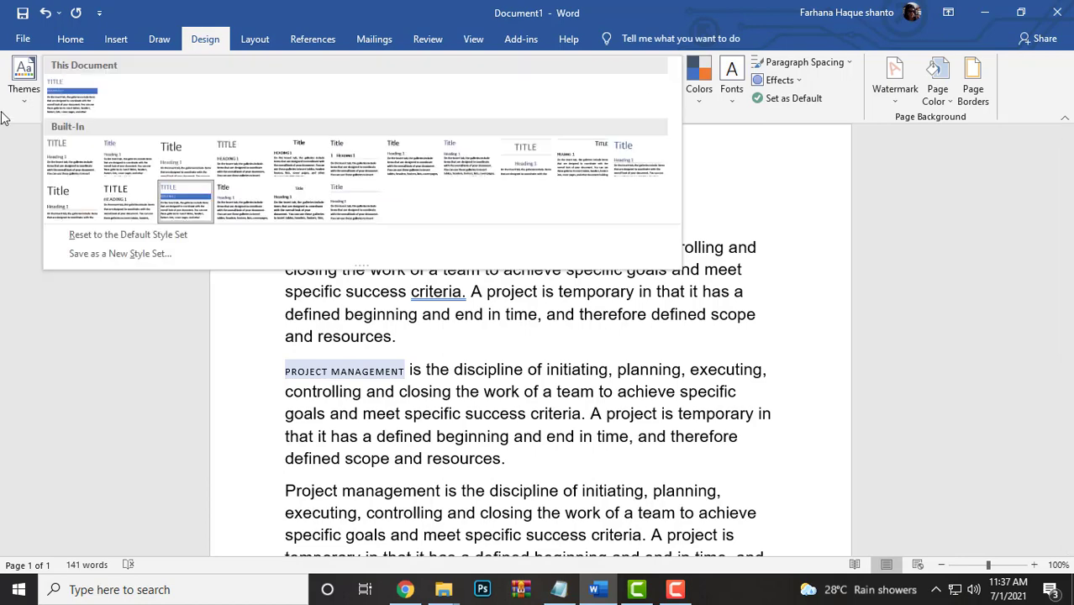
pyautogui.click(72, 158)
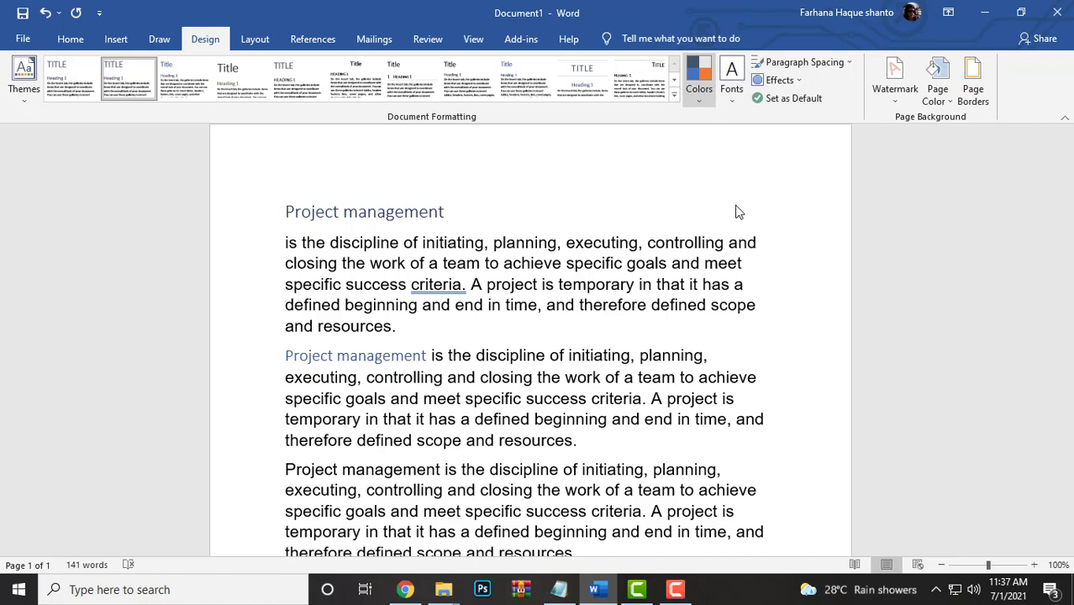
pyautogui.scroll(-1, 711, 98)
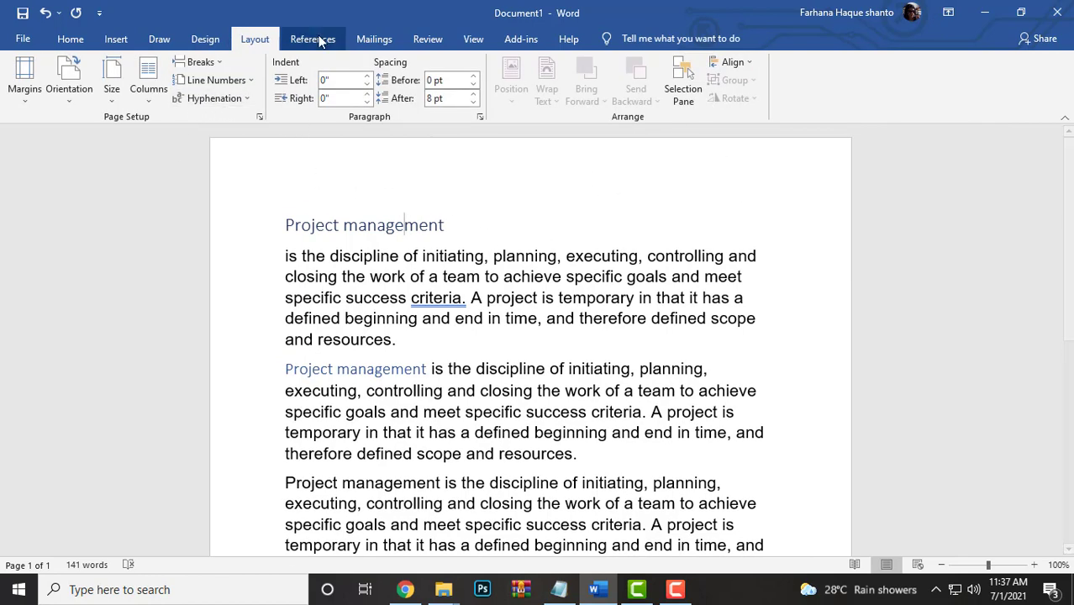
pyautogui.click(208, 37)
pyautogui.click(248, 35)
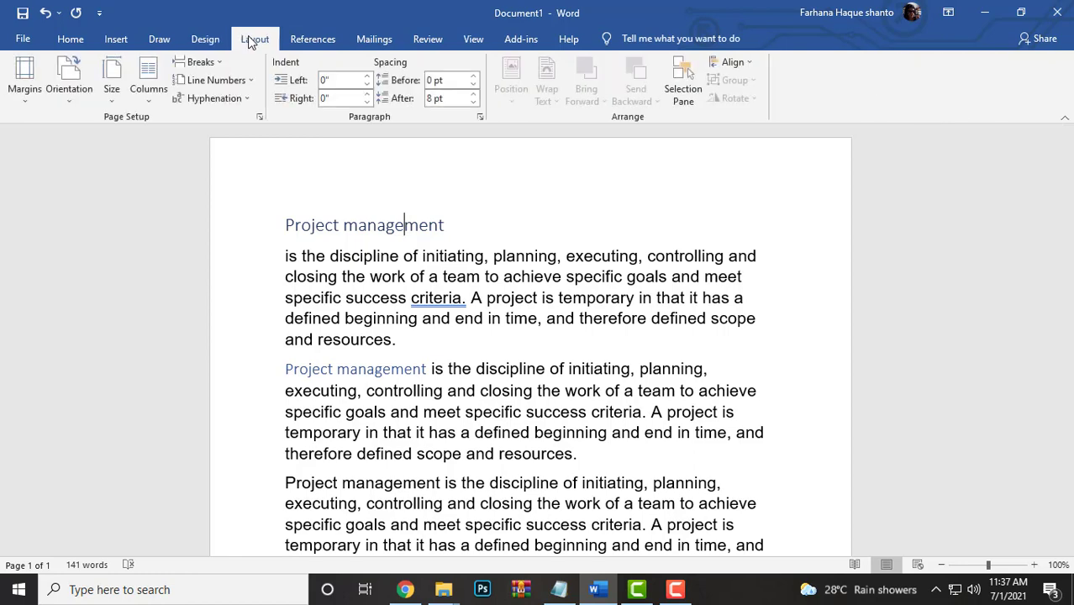
# - Select the first heading and paragraph and apply the Calibri-Cambria theme fonts
pyautogui.click(205, 39)
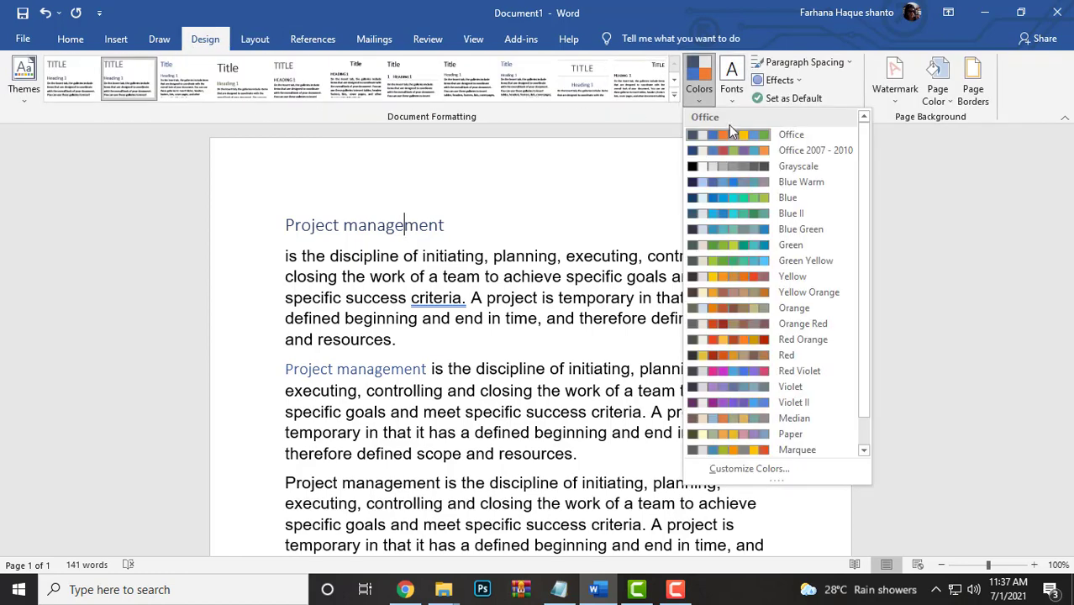
pyautogui.click(728, 127)
pyautogui.click(733, 93)
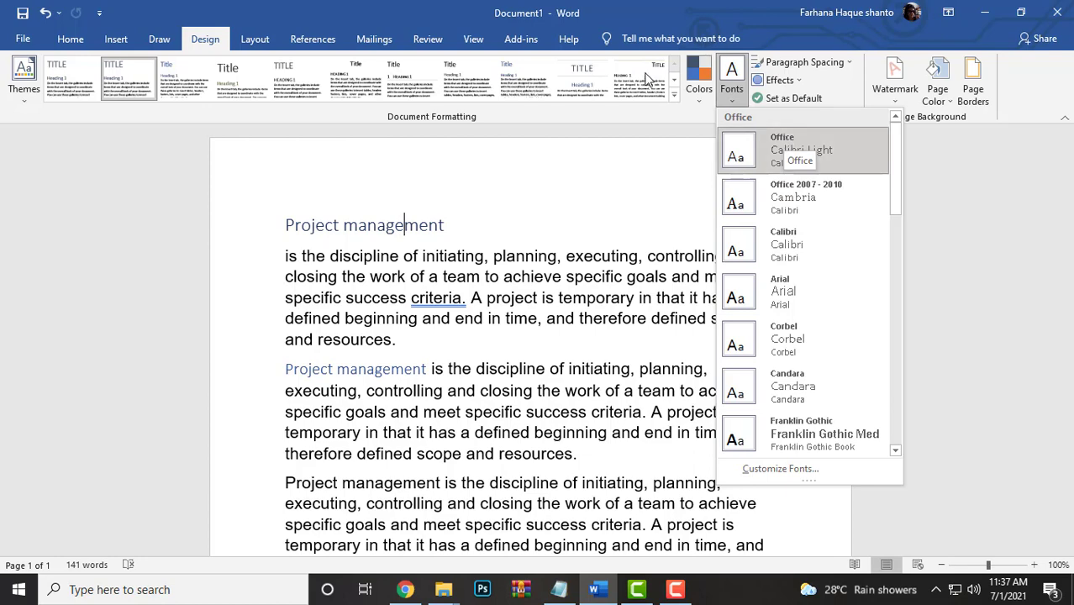
pyautogui.click(784, 143)
pyautogui.moveTo(419, 338)
pyautogui.mouseDown()
pyautogui.moveTo(257, 263)
pyautogui.moveTo(256, 235)
pyautogui.mouseUp()
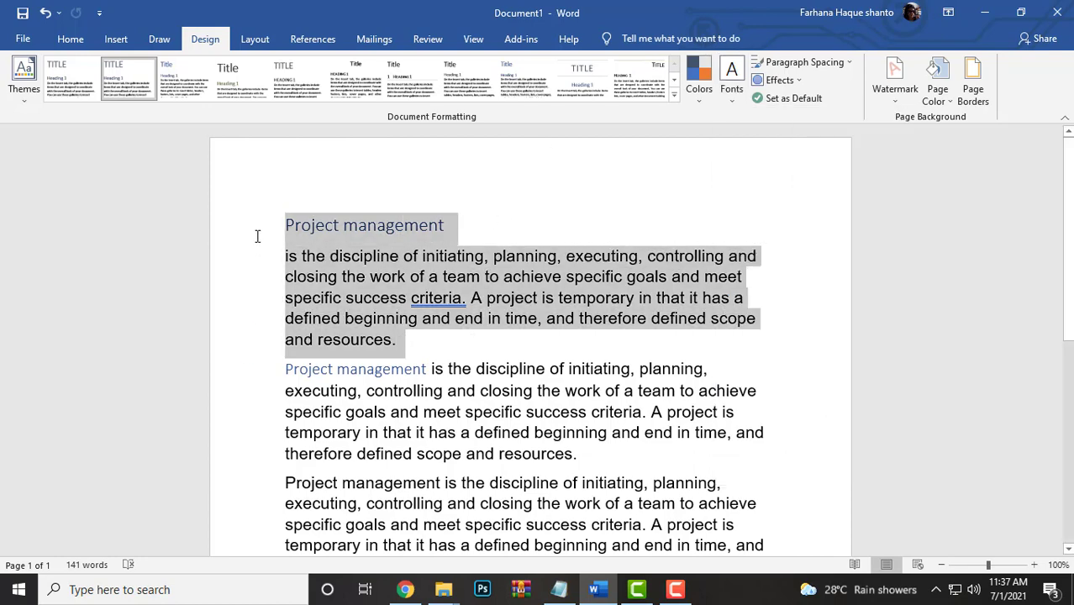
pyautogui.click(730, 80)
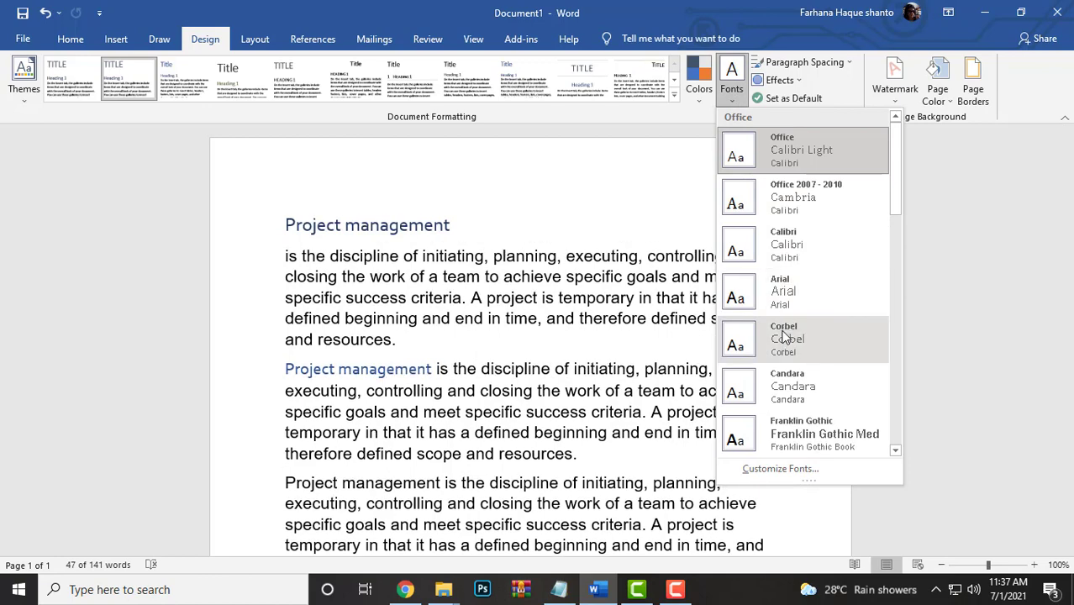
pyautogui.scroll(-3, 790, 378)
pyautogui.scroll(-2, 790, 362)
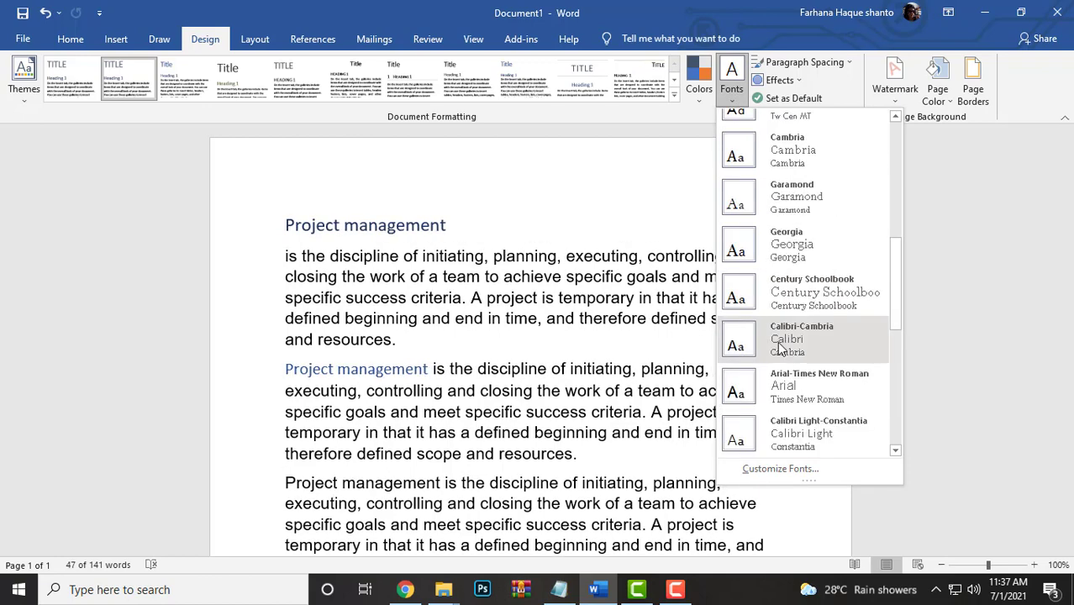
pyautogui.click(788, 358)
pyautogui.click(71, 38)
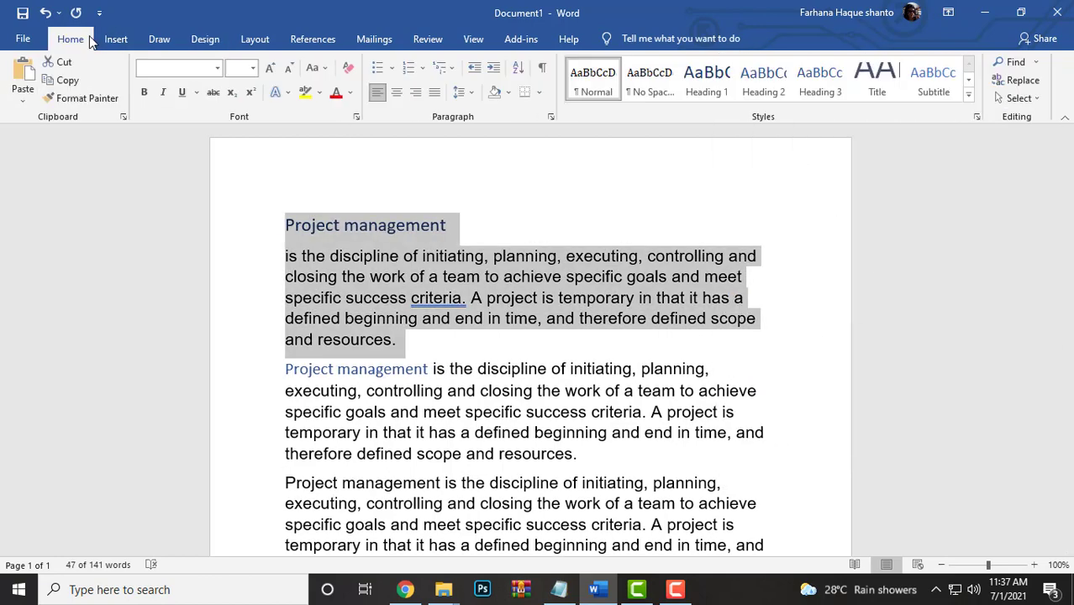
pyautogui.click(206, 39)
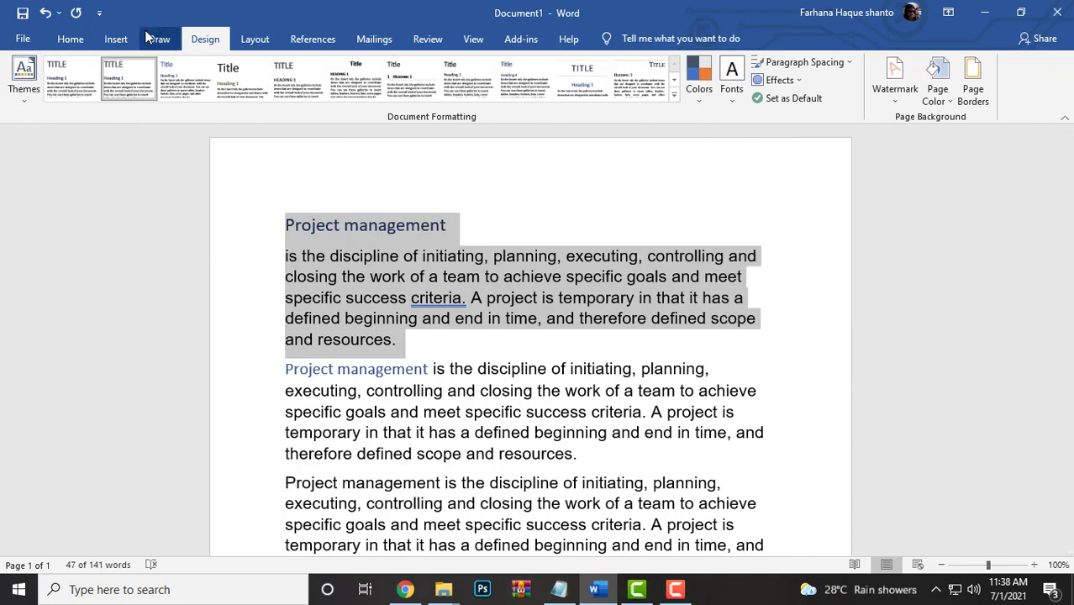
# - Apply the Blue II theme colour scheme
pyautogui.click(710, 99)
pyautogui.click(717, 216)
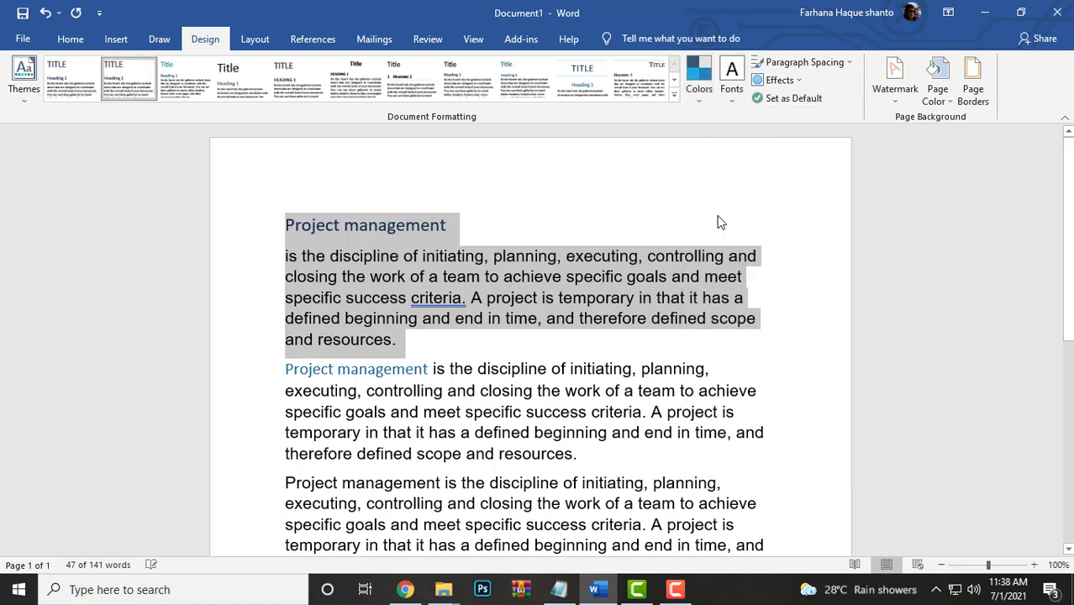
pyautogui.click(426, 229)
pyautogui.click(731, 99)
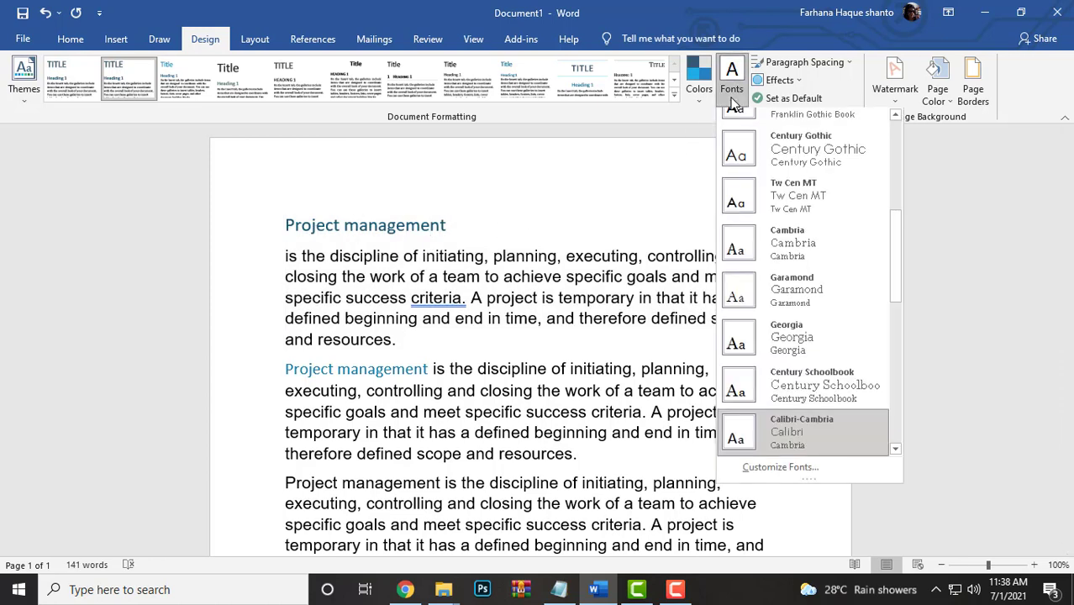
pyautogui.click(382, 215)
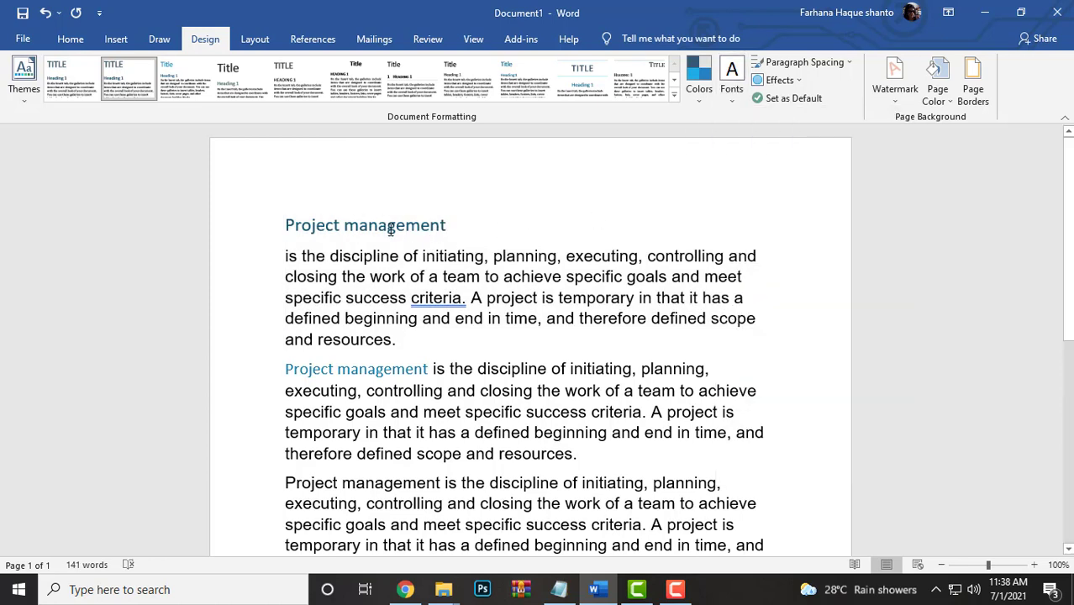
# - Select the first heading and apply a theme effects set
pyautogui.click(271, 227)
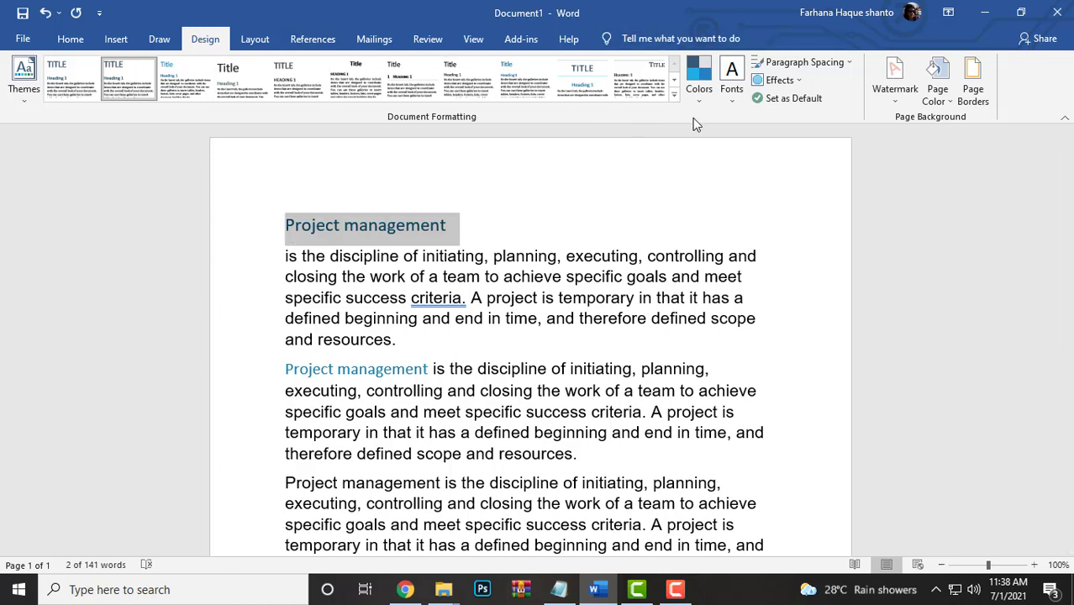
pyautogui.click(777, 80)
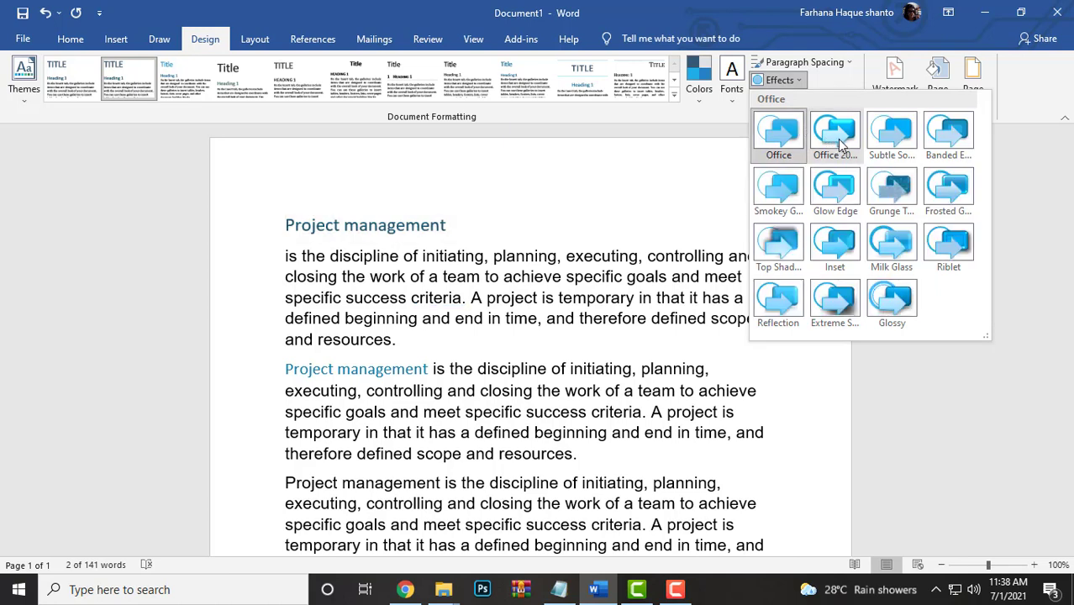
pyautogui.click(831, 241)
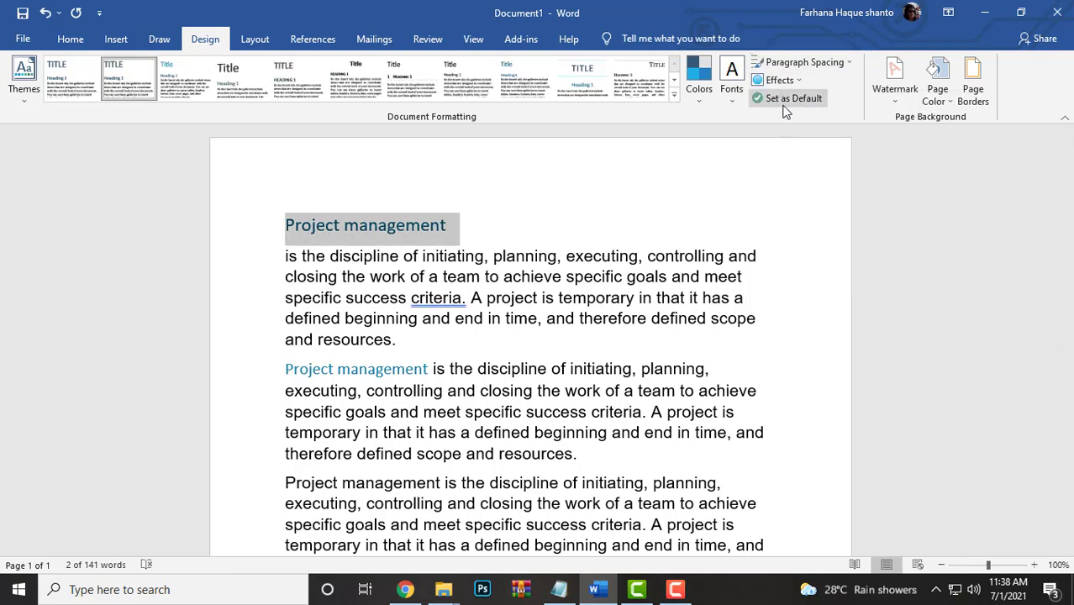
# - Preview the paragraph spacing presets with the caret in the first paragraph
pyautogui.click(846, 67)
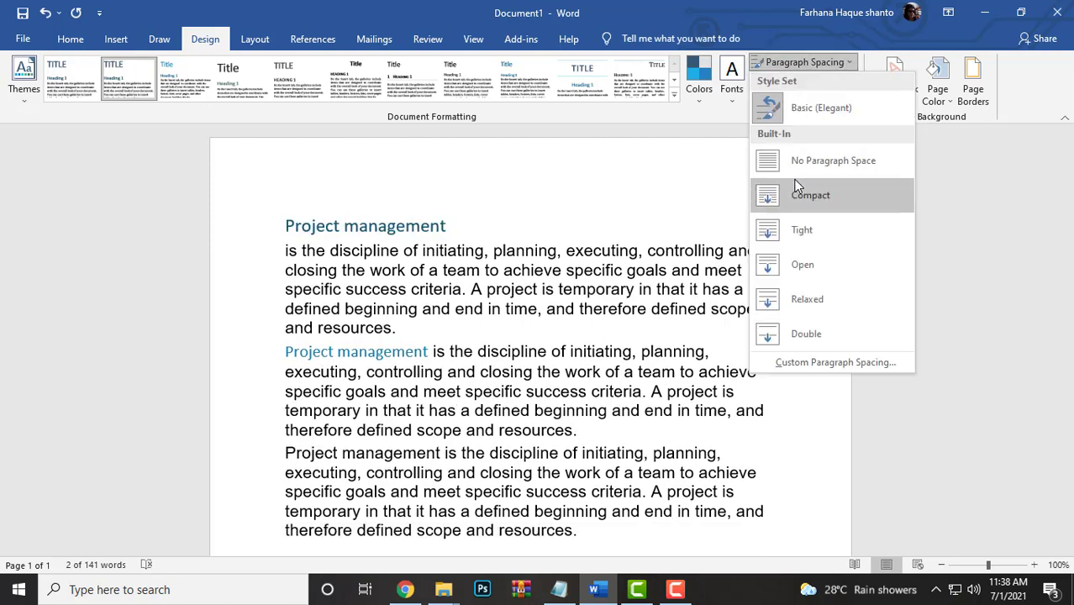
pyautogui.click(559, 220)
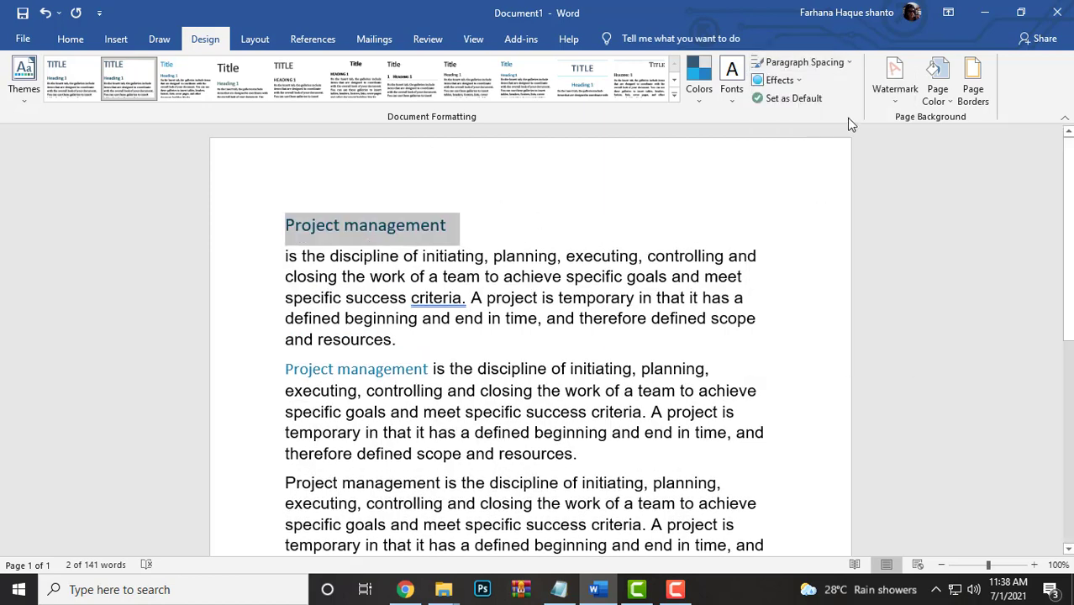
pyautogui.click(853, 64)
pyautogui.click(648, 198)
pyautogui.click(316, 277)
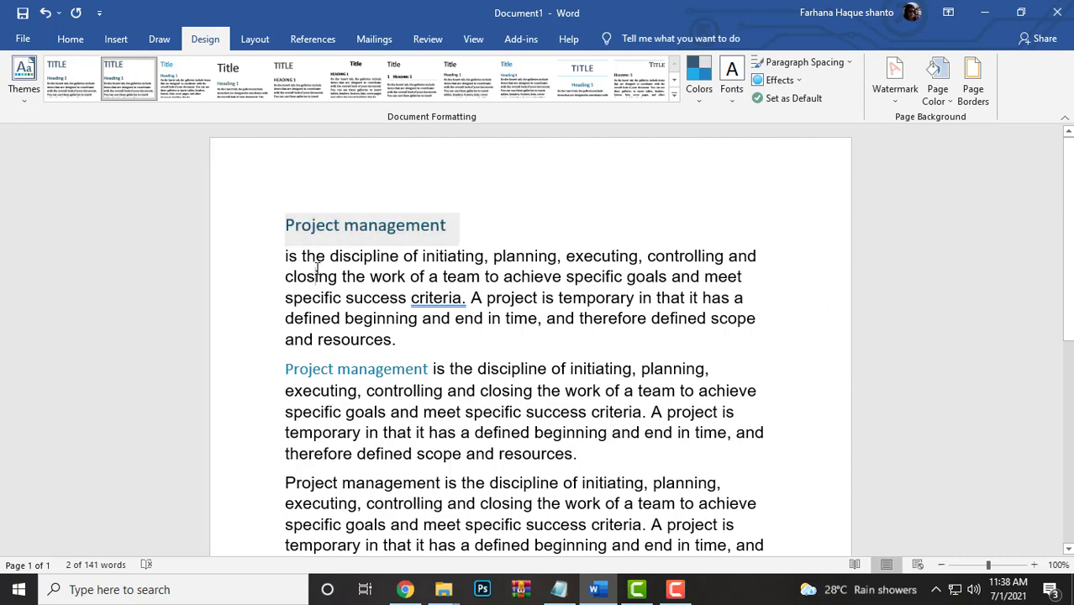
pyautogui.scroll(-3, 384, 357)
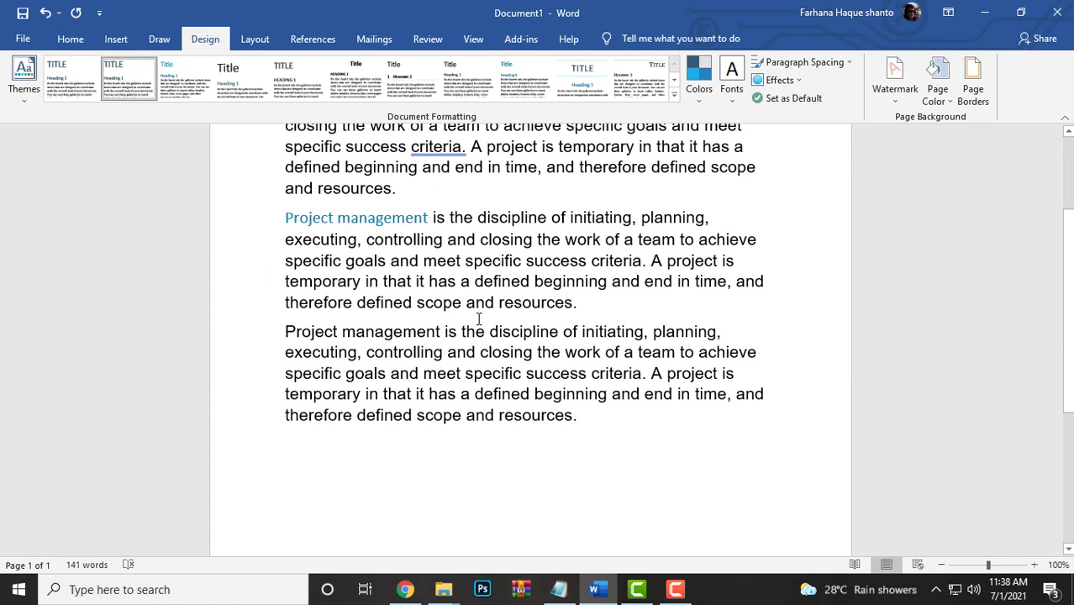
pyautogui.scroll(1, 471, 286)
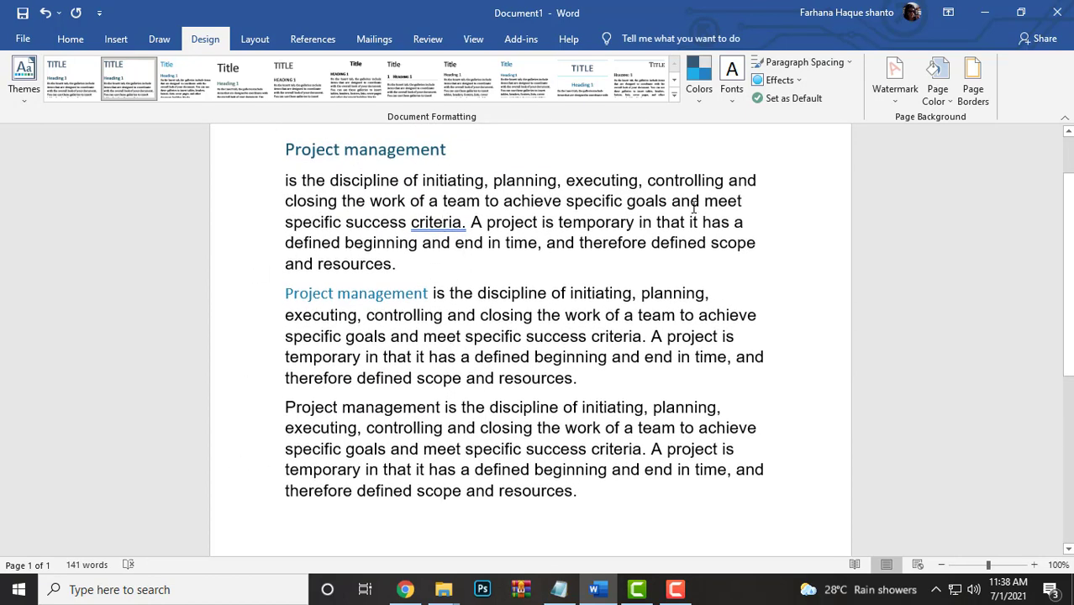
# - Apply Compact, then Basic (Elegant) paragraph spacing
pyautogui.click(851, 66)
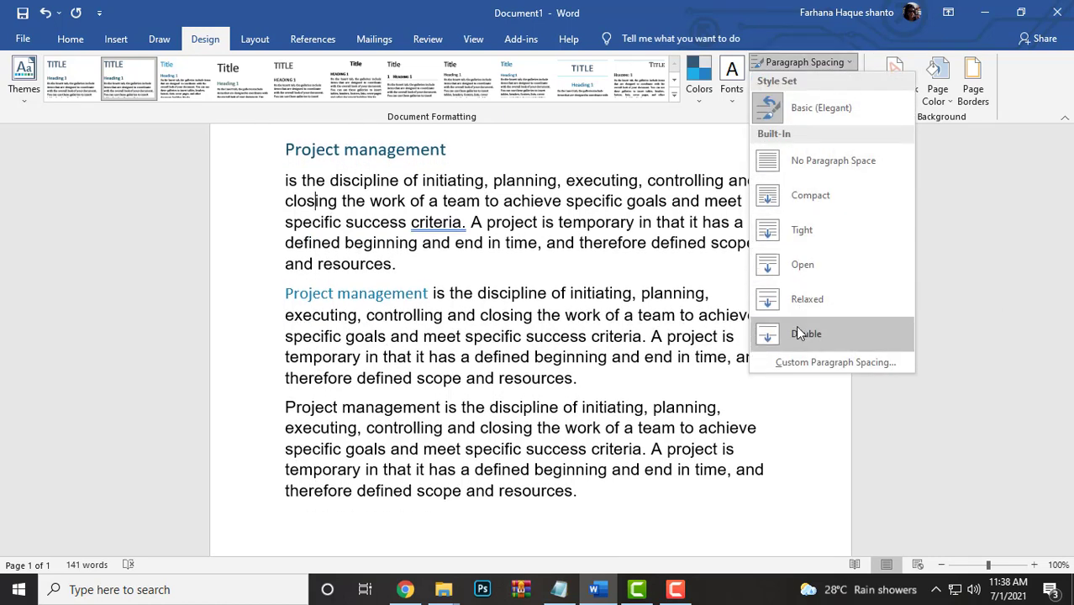
pyautogui.click(799, 205)
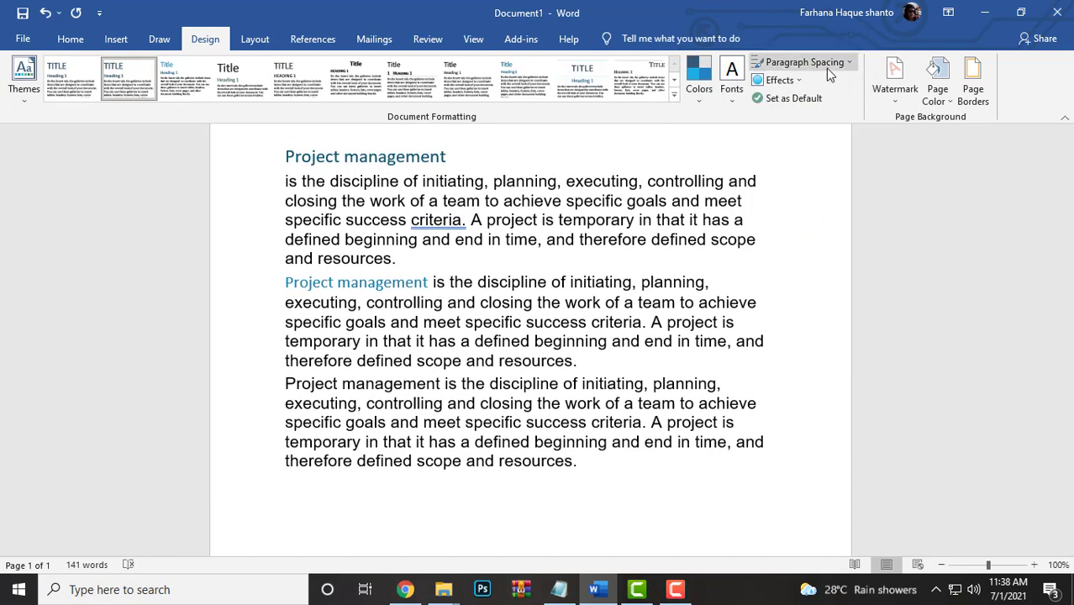
pyautogui.click(825, 66)
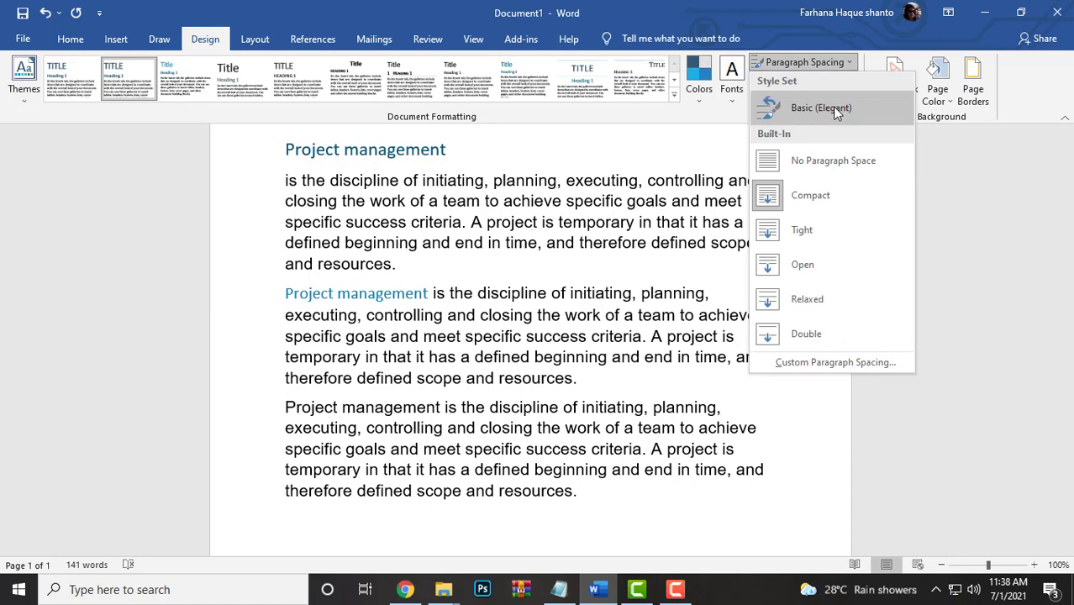
pyautogui.click(832, 106)
# - Apply Tight, then Relaxed paragraph spacing to the document
pyautogui.click(798, 62)
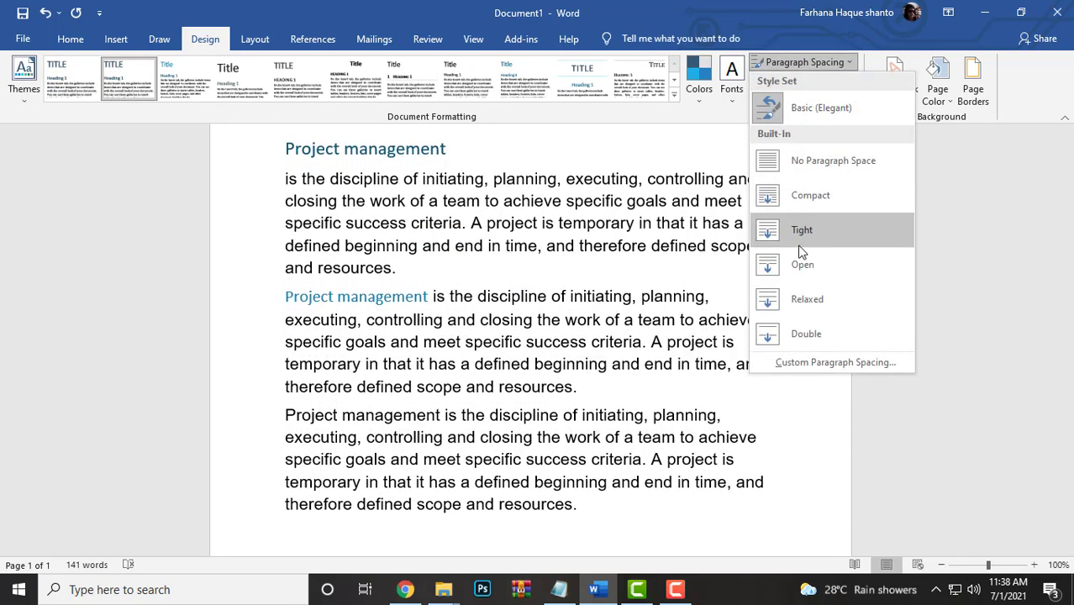
pyautogui.click(800, 246)
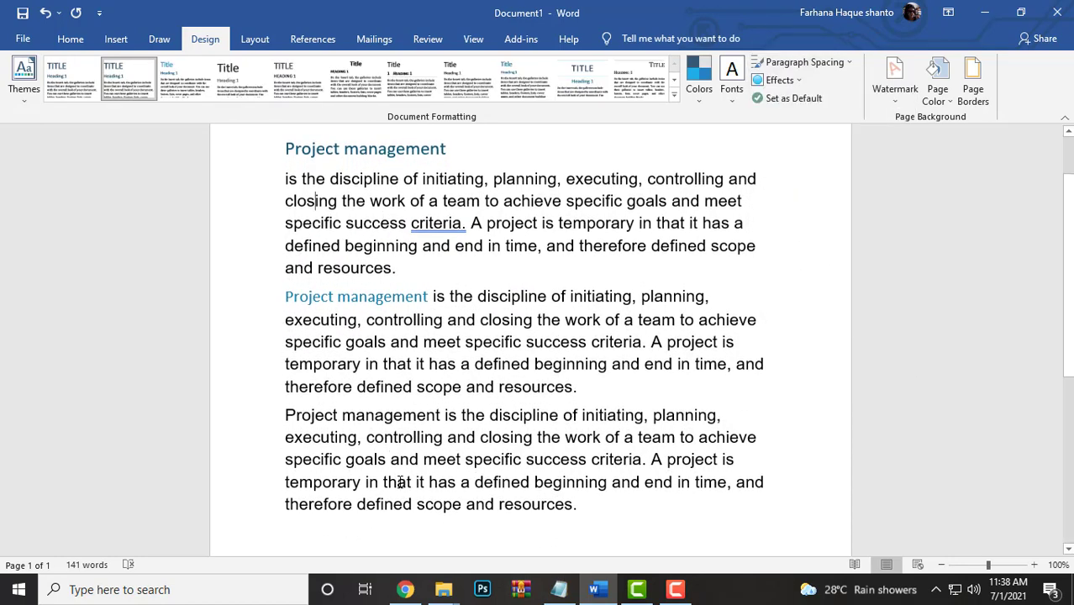
pyautogui.click(847, 63)
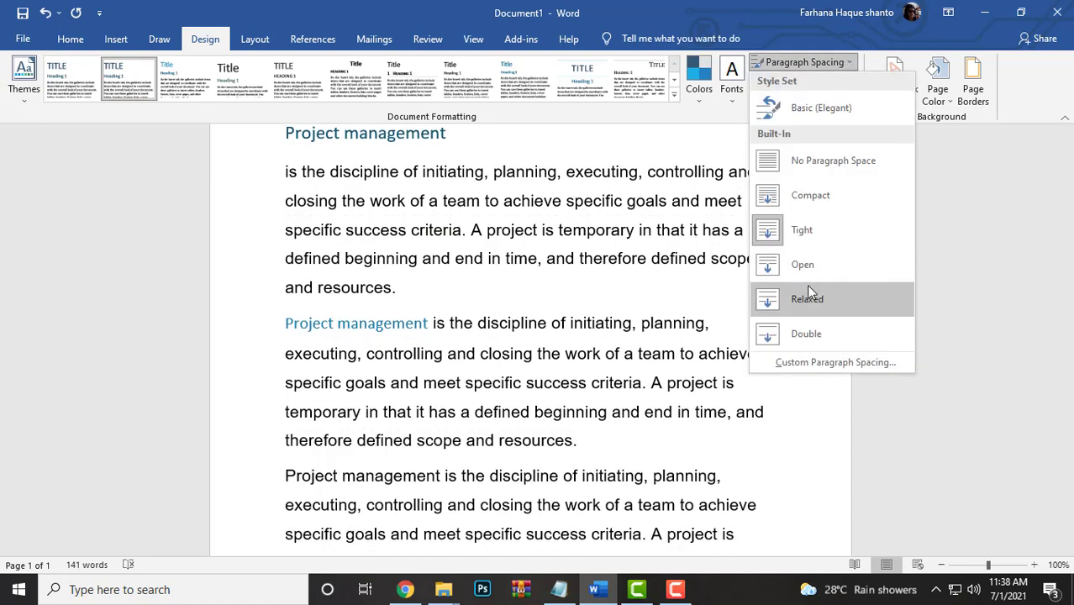
pyautogui.click(810, 291)
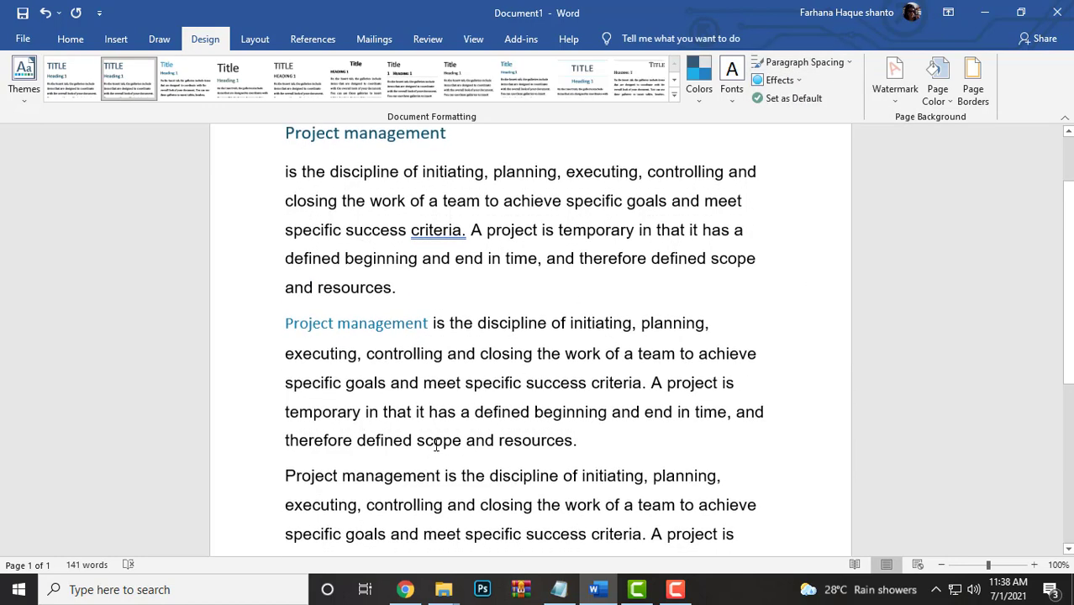
# - Review the page and restore the style set's basic paragraph spacing
pyautogui.scroll(-2, 436, 450)
pyautogui.scroll(3, 420, 378)
pyautogui.scroll(1, 319, 290)
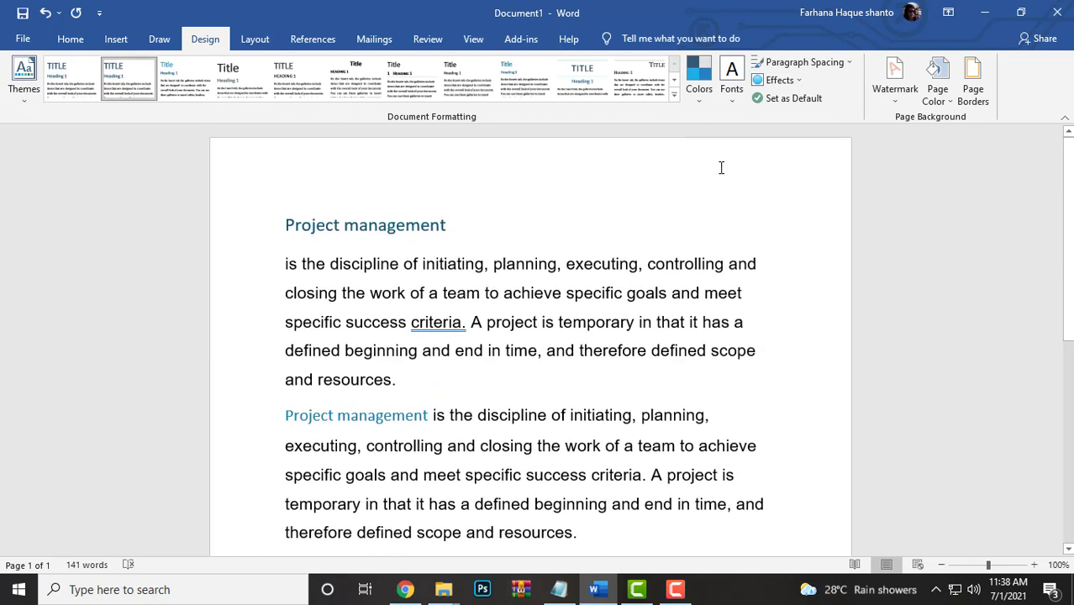
pyautogui.scroll(-2, 650, 309)
pyautogui.scroll(-2, 650, 307)
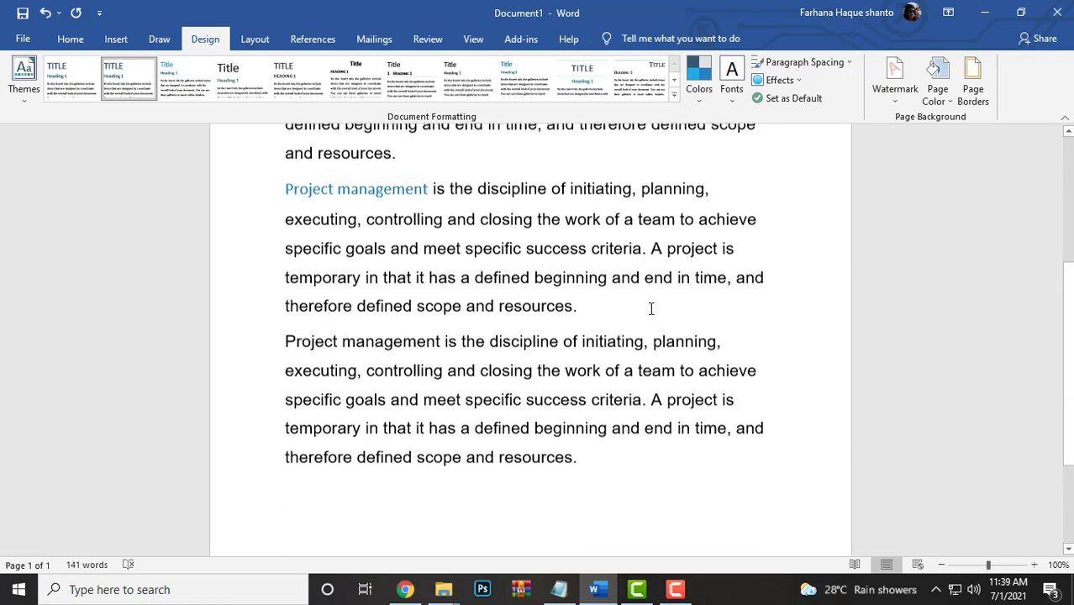
pyautogui.scroll(2, 651, 307)
pyautogui.scroll(2, 650, 308)
pyautogui.click(836, 62)
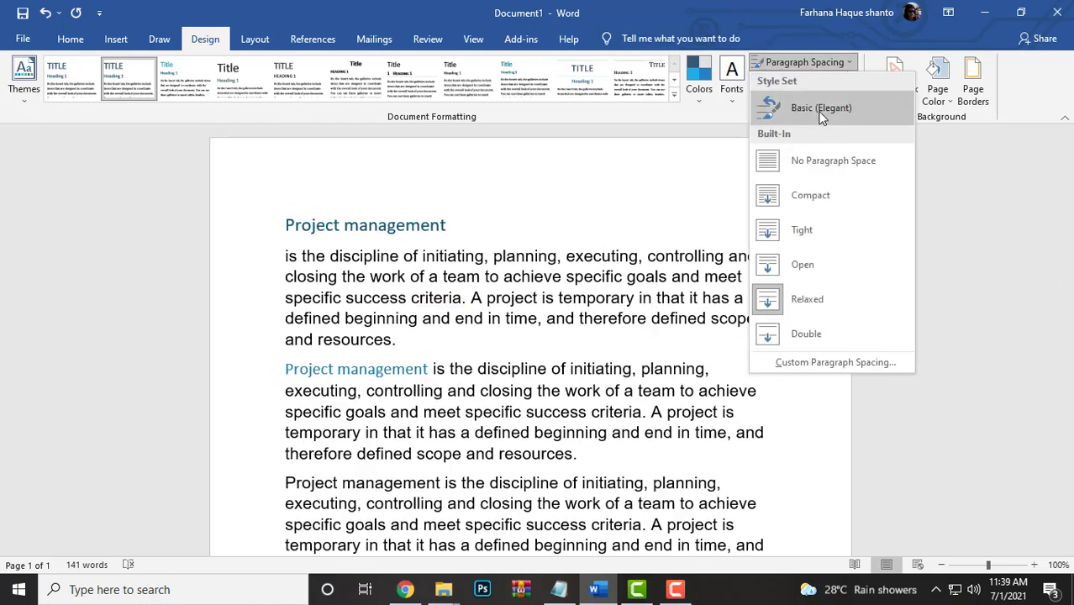
pyautogui.click(823, 114)
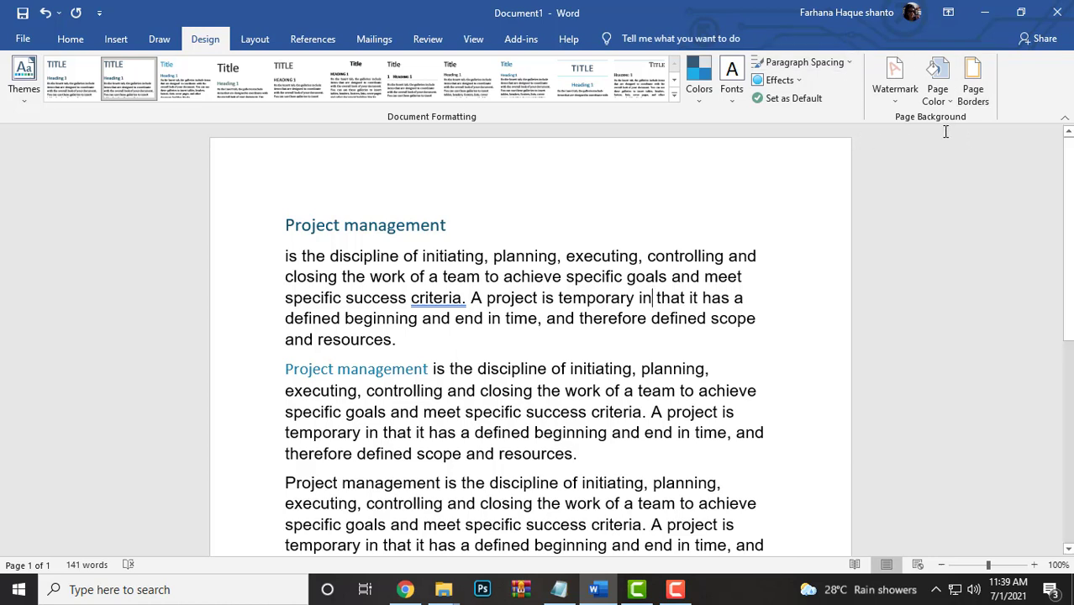
pyautogui.scroll(-3, 668, 252)
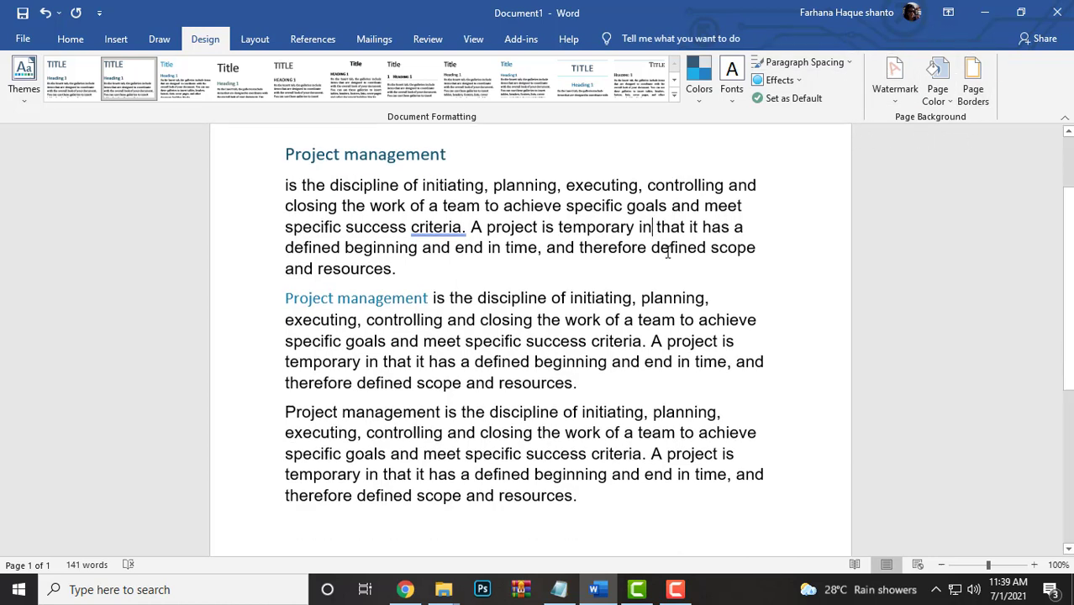
pyautogui.scroll(3, 672, 537)
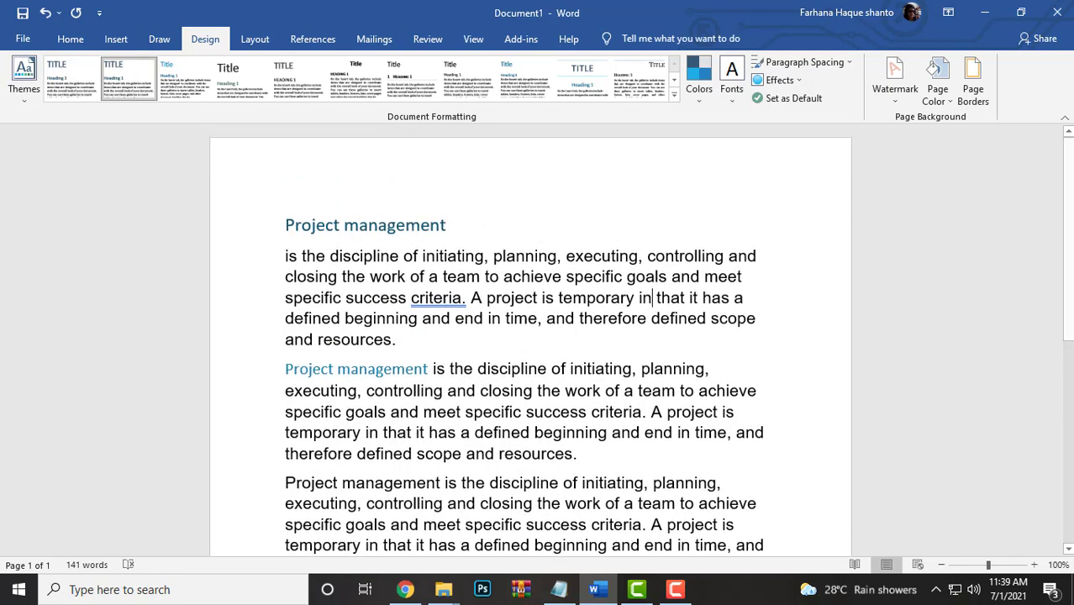
pyautogui.scroll(-3, 79, 446)
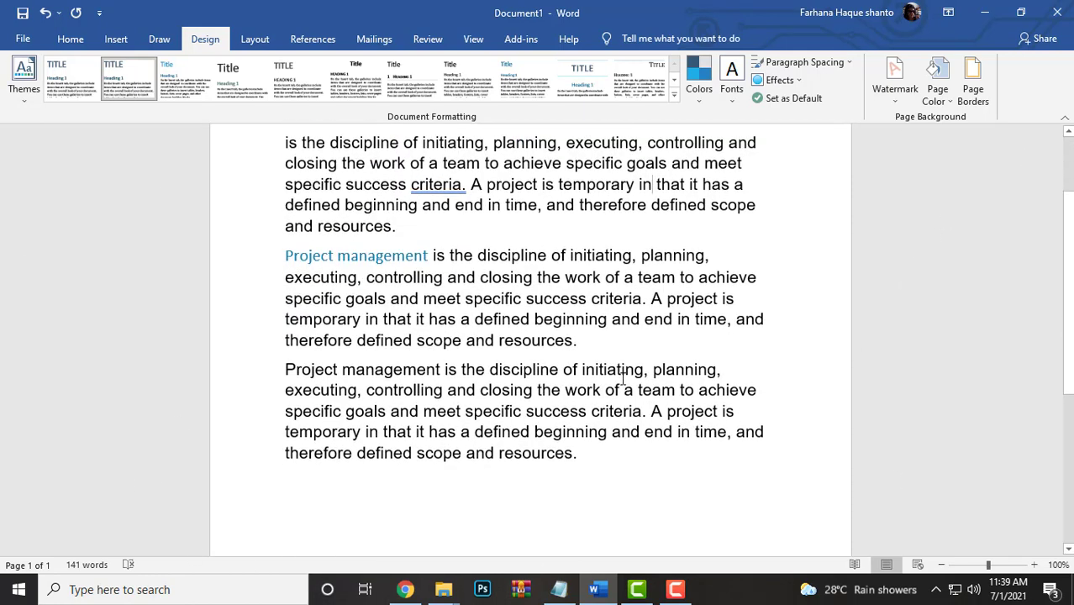
pyautogui.scroll(3, 218, 331)
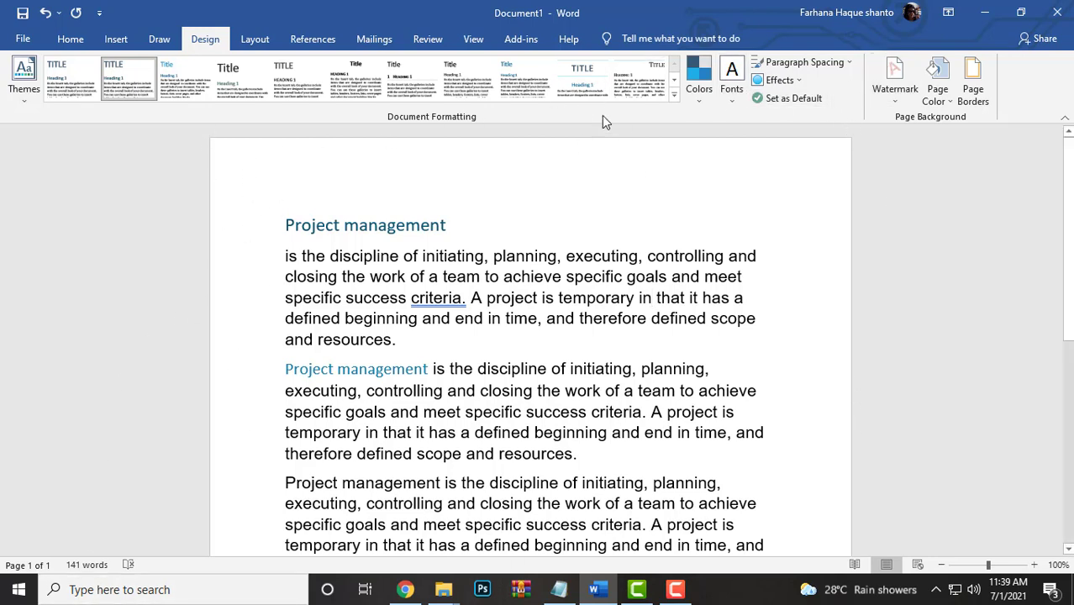
pyautogui.scroll(-3, 774, 387)
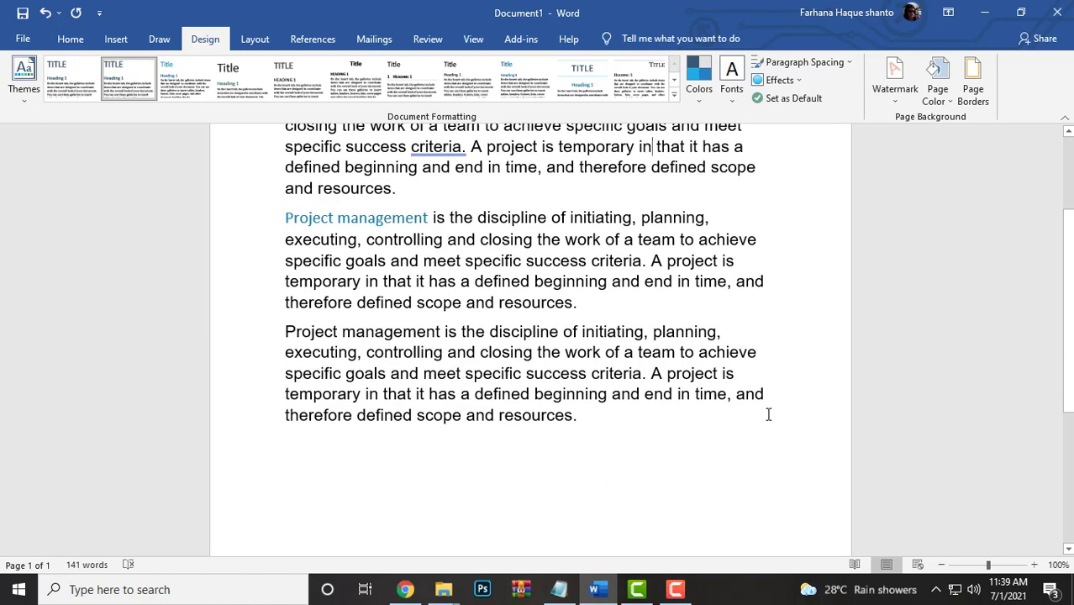
pyautogui.scroll(3, 767, 413)
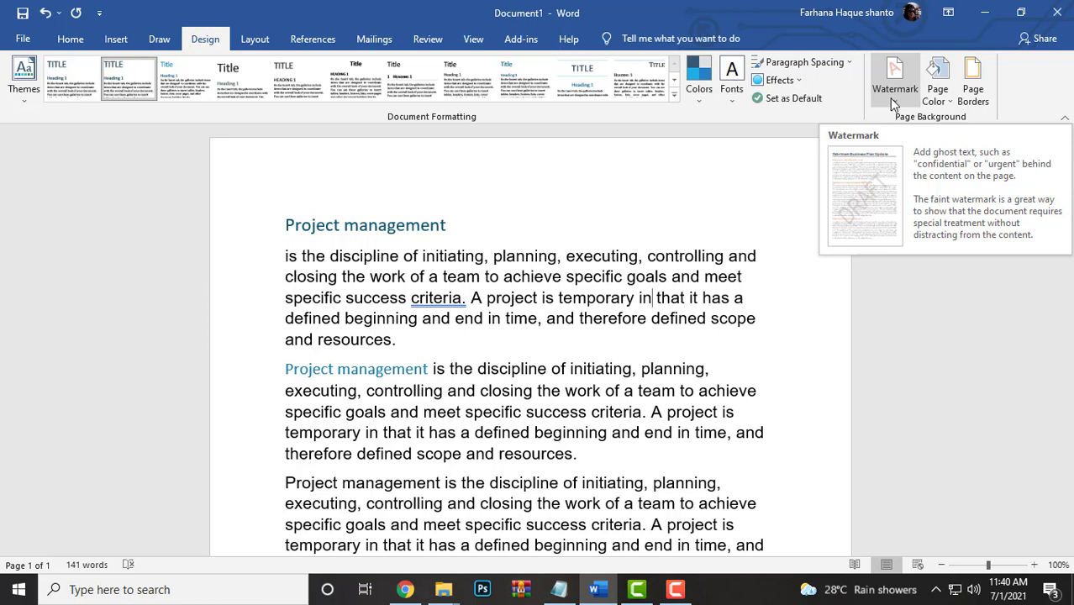
# - Add the diagonal DO NOT COPY 1 watermark and scroll the page to check it
pyautogui.click(893, 99)
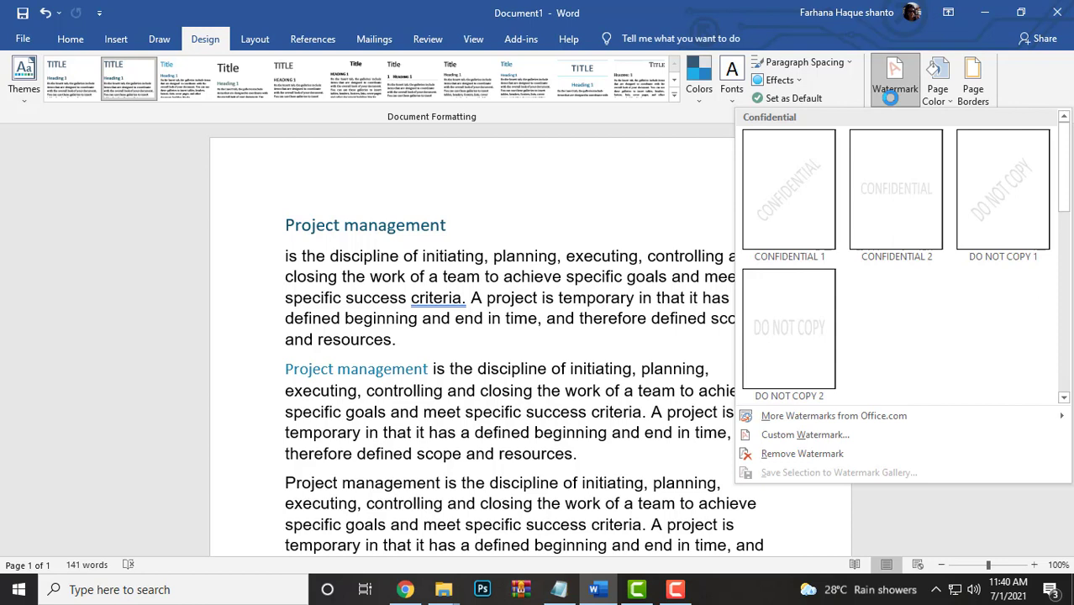
pyautogui.click(732, 151)
pyautogui.click(909, 94)
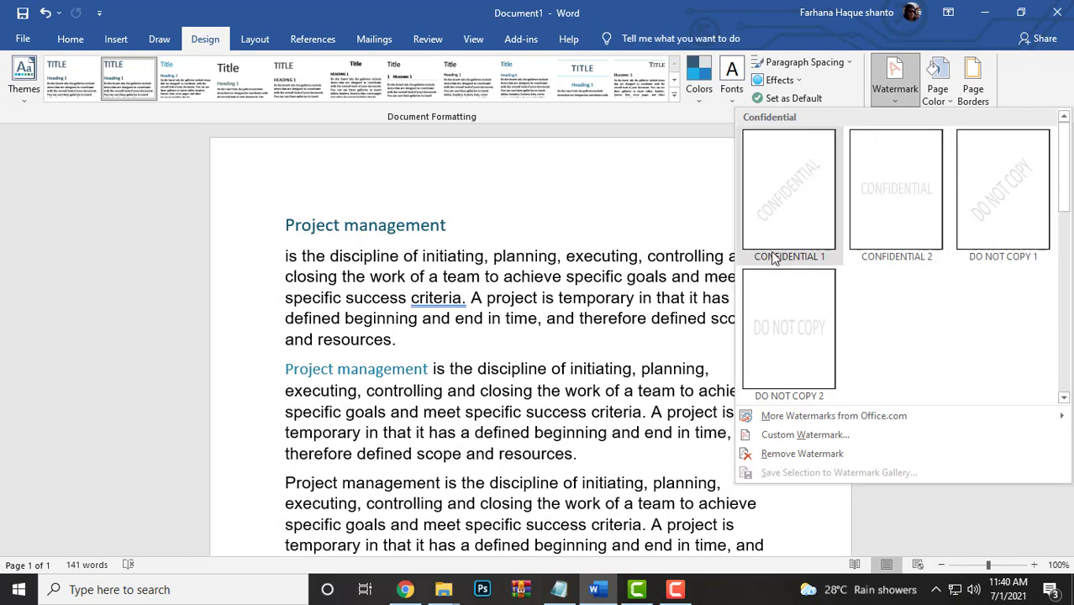
pyautogui.click(1005, 219)
pyautogui.scroll(-3, 791, 202)
pyautogui.scroll(-1, 675, 340)
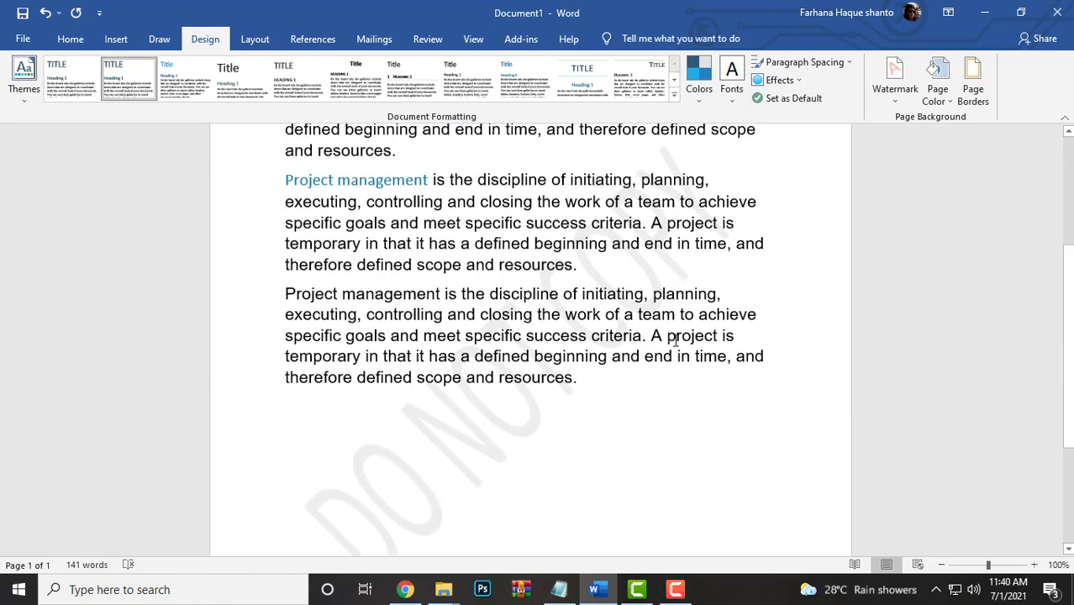
pyautogui.scroll(-3, 675, 339)
pyautogui.scroll(2, 423, 333)
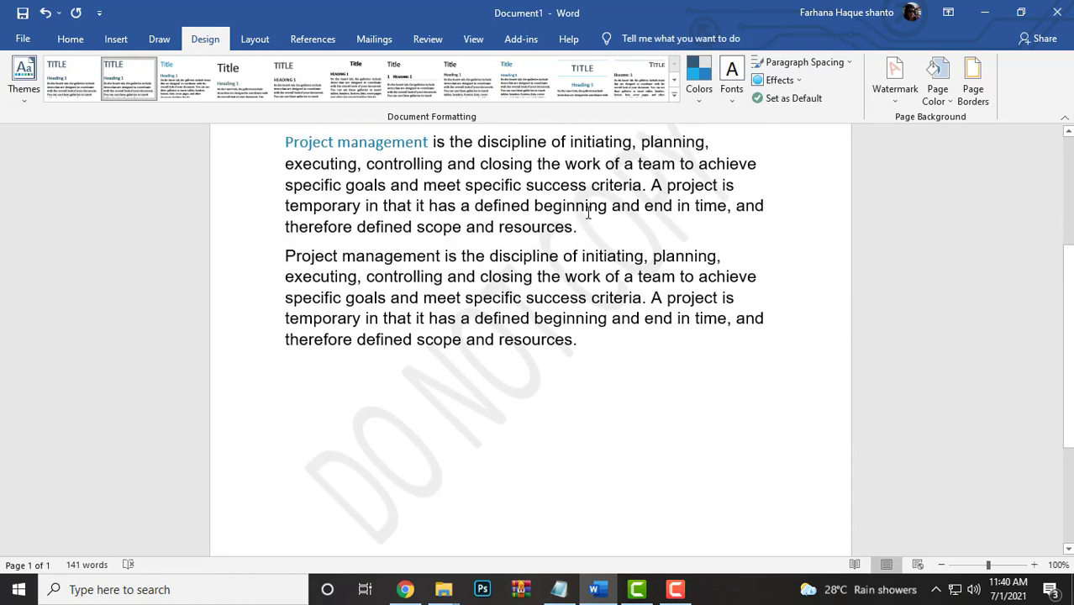
pyautogui.scroll(2, 619, 191)
pyautogui.scroll(-2, 461, 469)
pyautogui.scroll(-3, 478, 321)
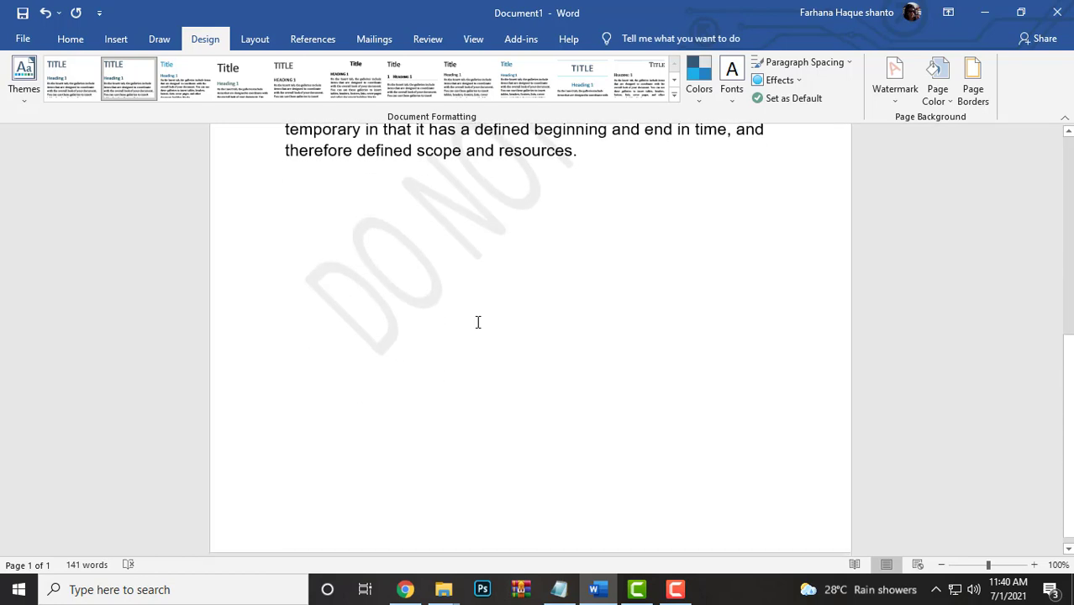
pyautogui.scroll(3, 478, 383)
pyautogui.scroll(1, 715, 231)
# - Try the horizontal DO NOT COPY 2 watermark
pyautogui.click(894, 84)
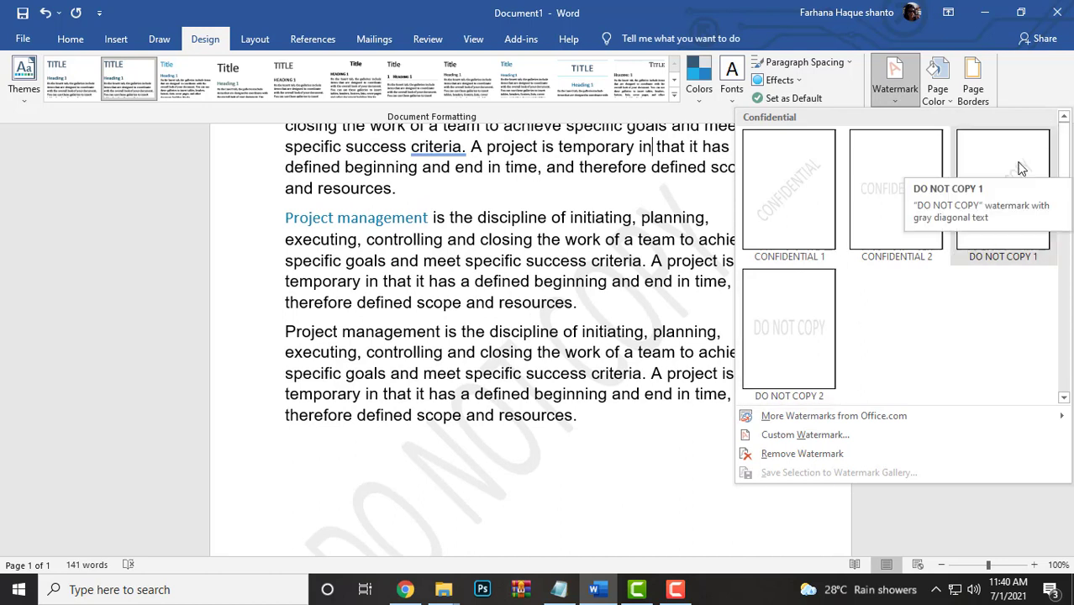
pyautogui.click(813, 343)
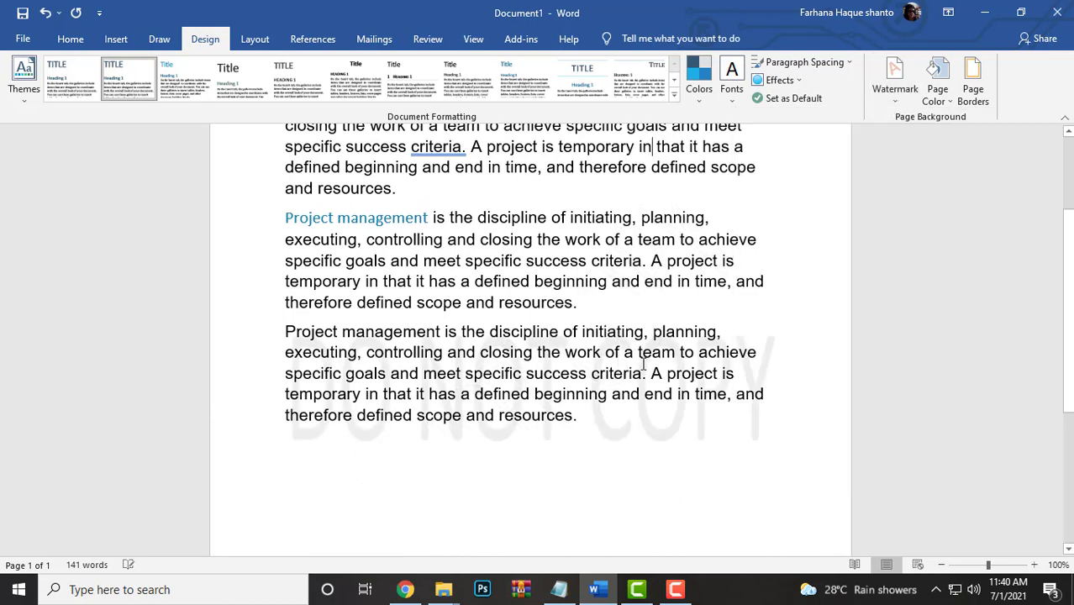
pyautogui.click(896, 88)
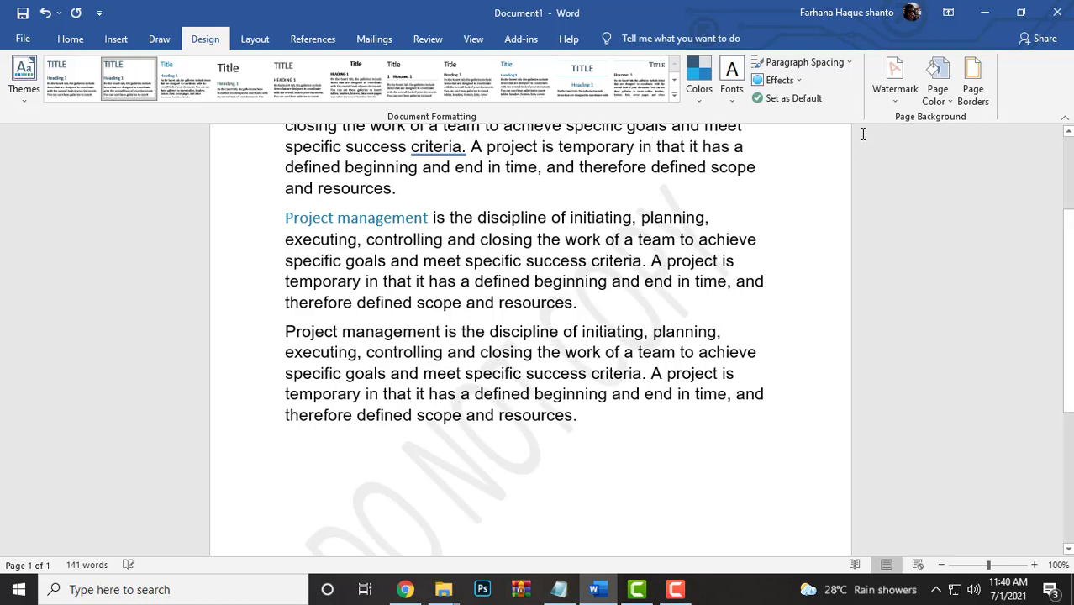
pyautogui.click(877, 98)
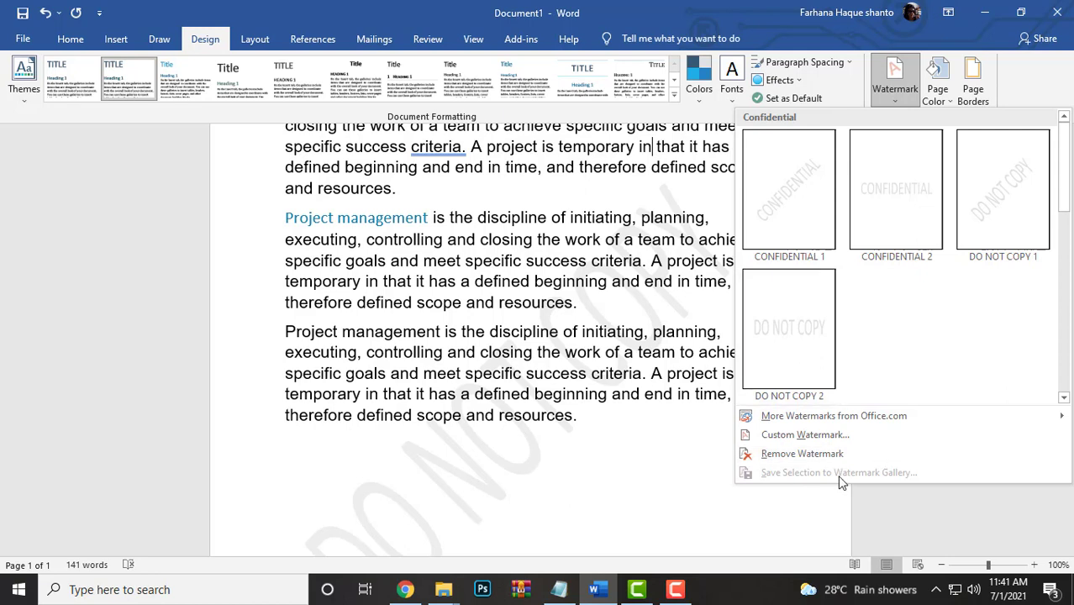
# - Remove the DO NOT COPY watermark from the page using the Watermark gallery
pyautogui.click(663, 473)
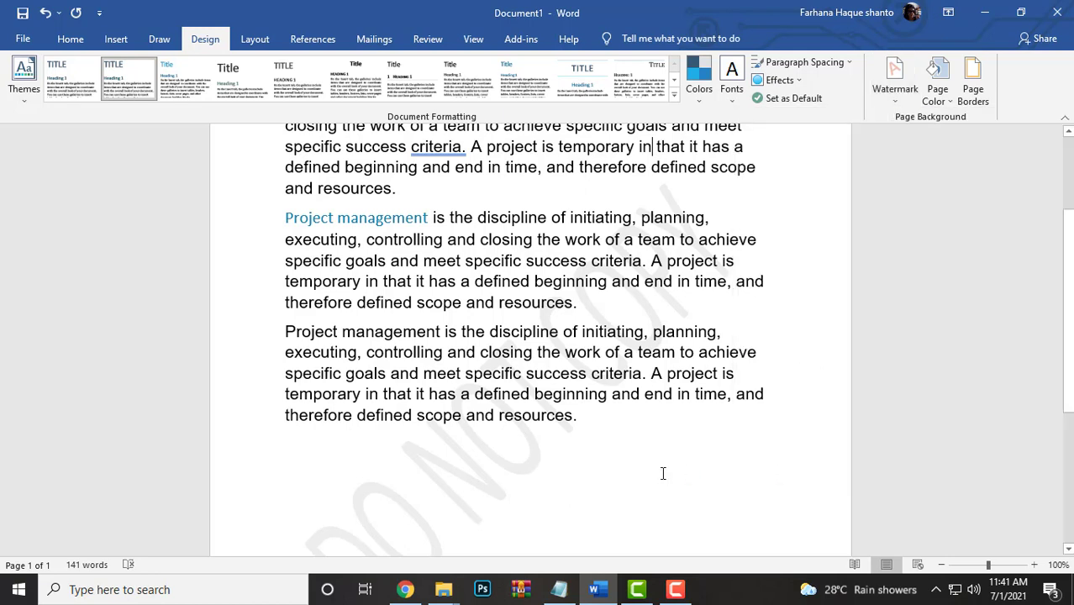
pyautogui.click(895, 79)
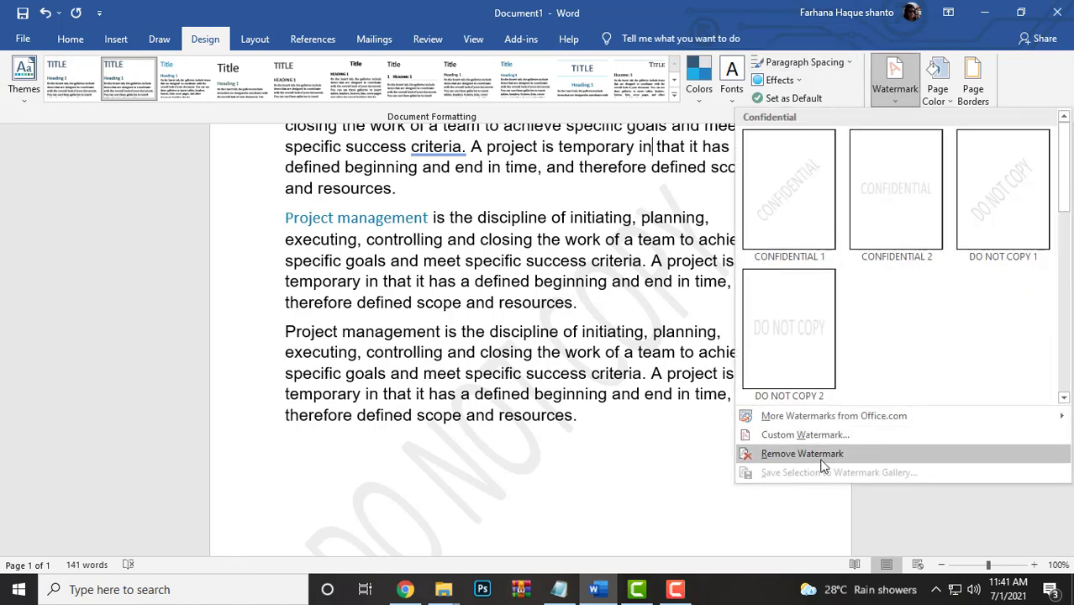
pyautogui.click(774, 454)
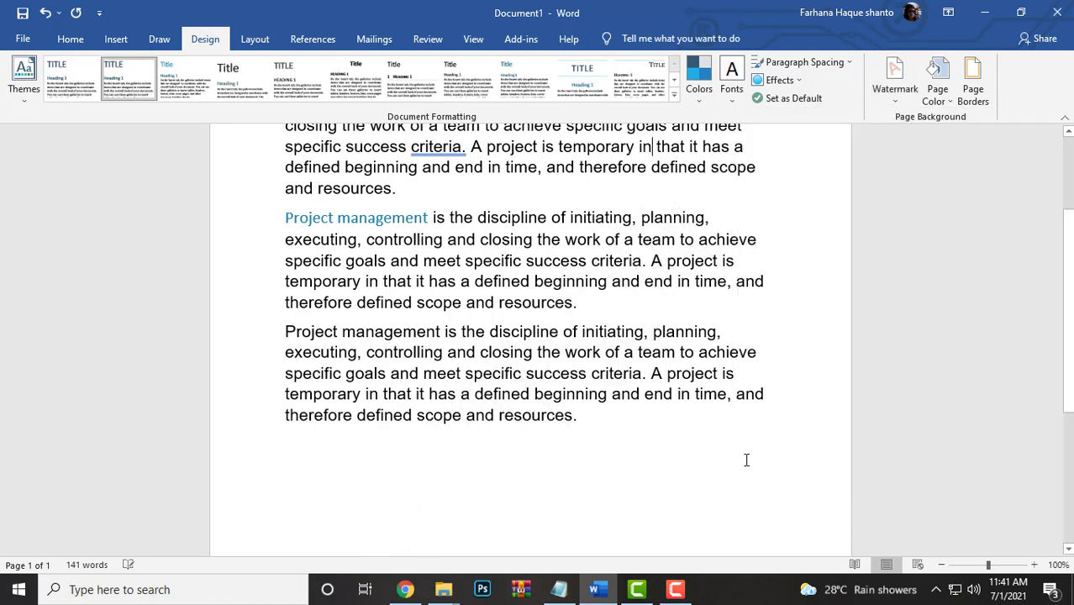
pyautogui.click(895, 84)
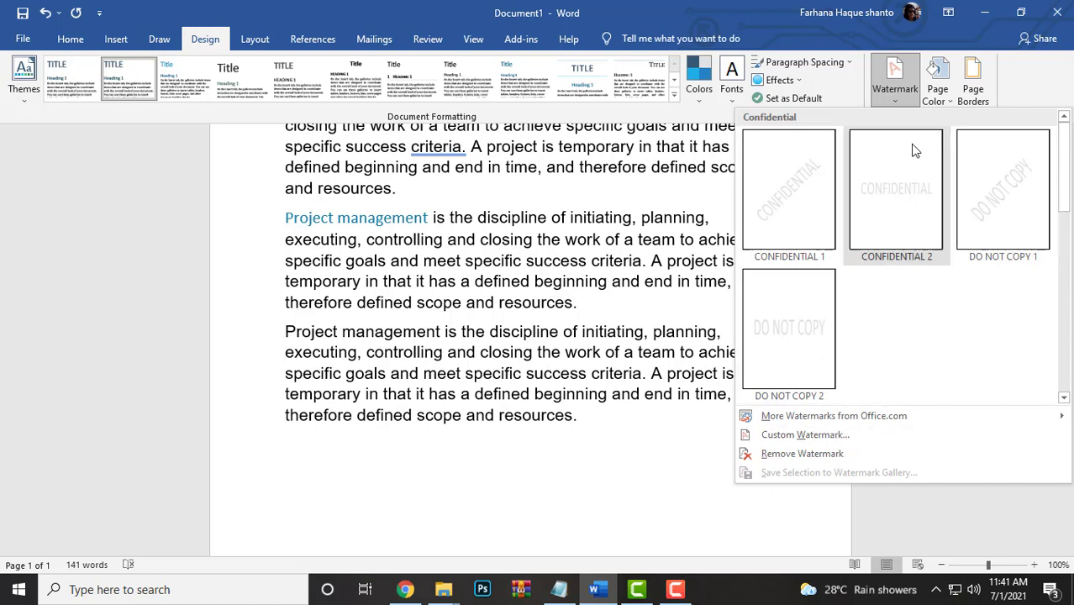
# - Open Custom Watermark and select the Text watermark option
pyautogui.click(828, 445)
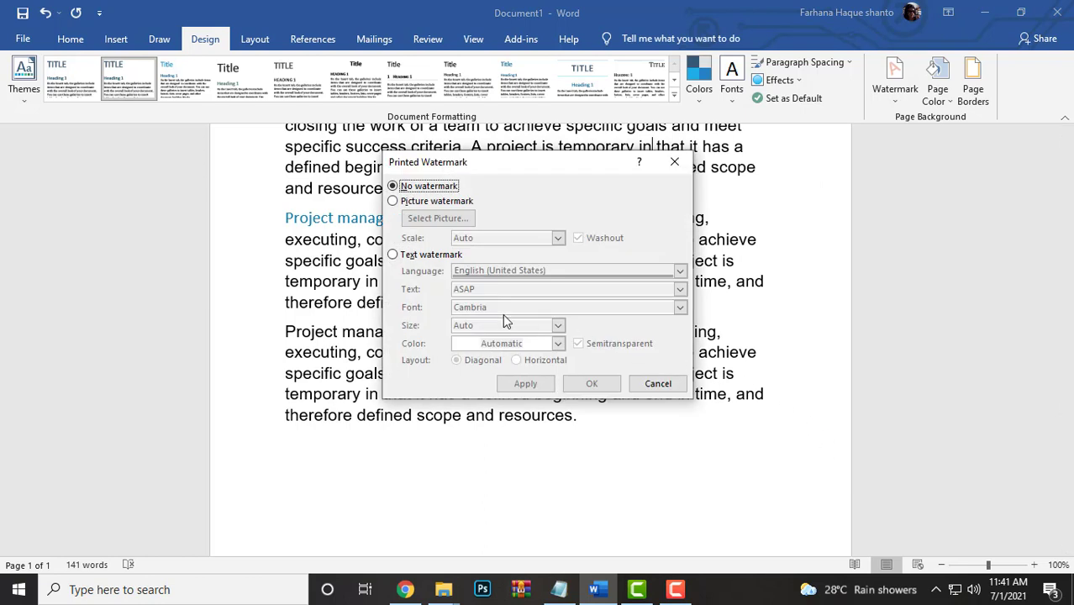
pyautogui.click(413, 189)
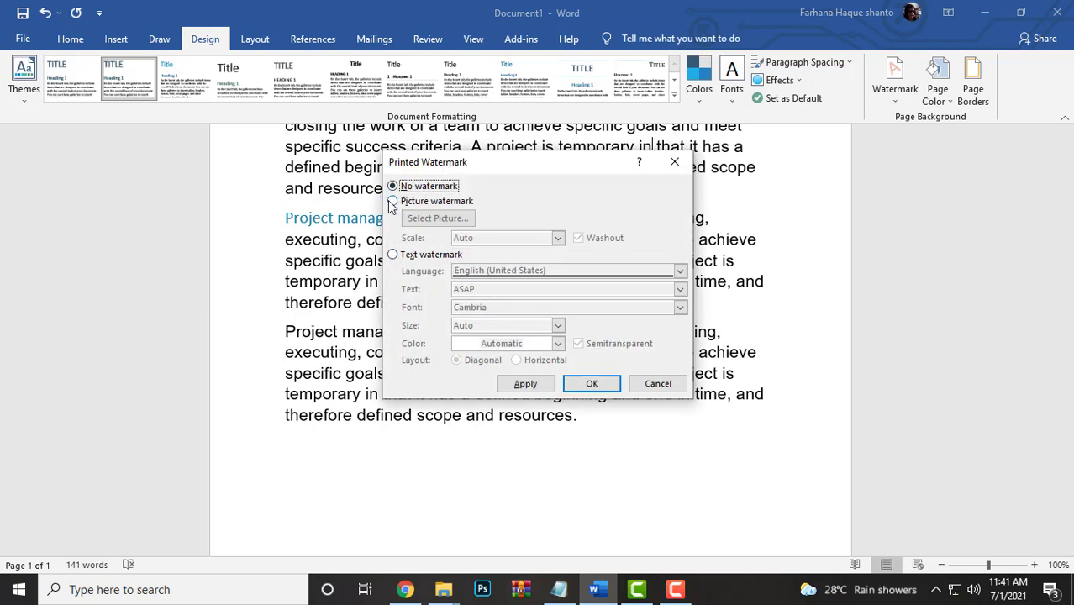
pyautogui.click(394, 255)
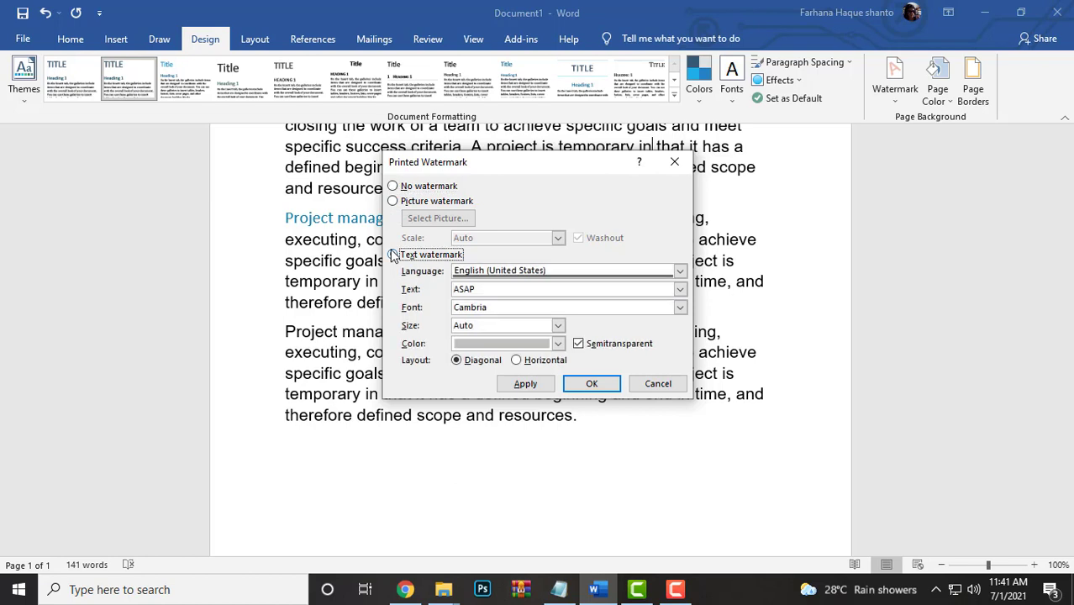
pyautogui.click(393, 202)
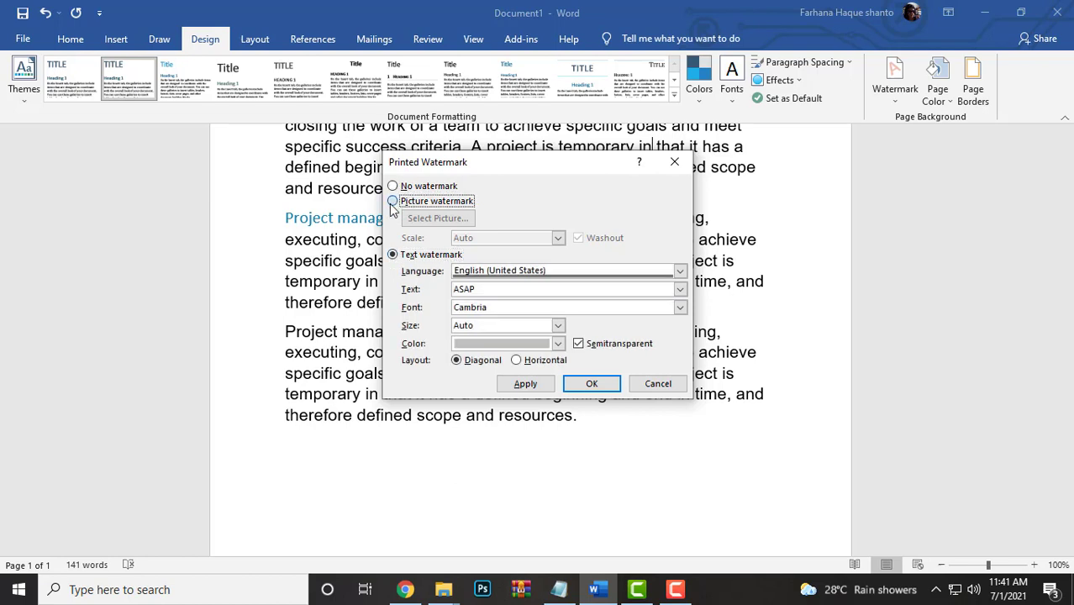
pyautogui.click(394, 257)
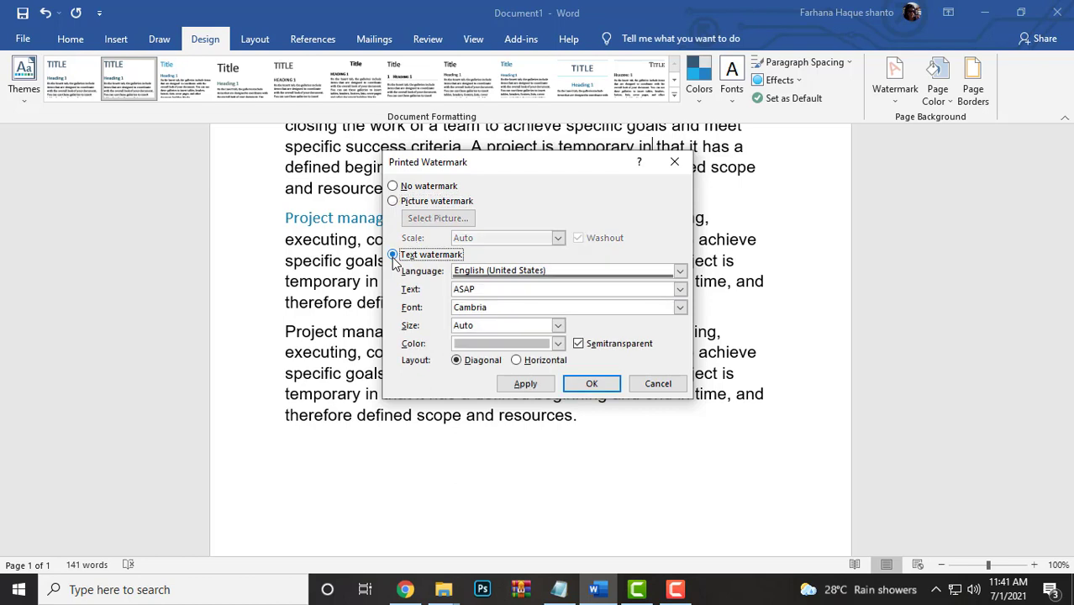
pyautogui.click(393, 187)
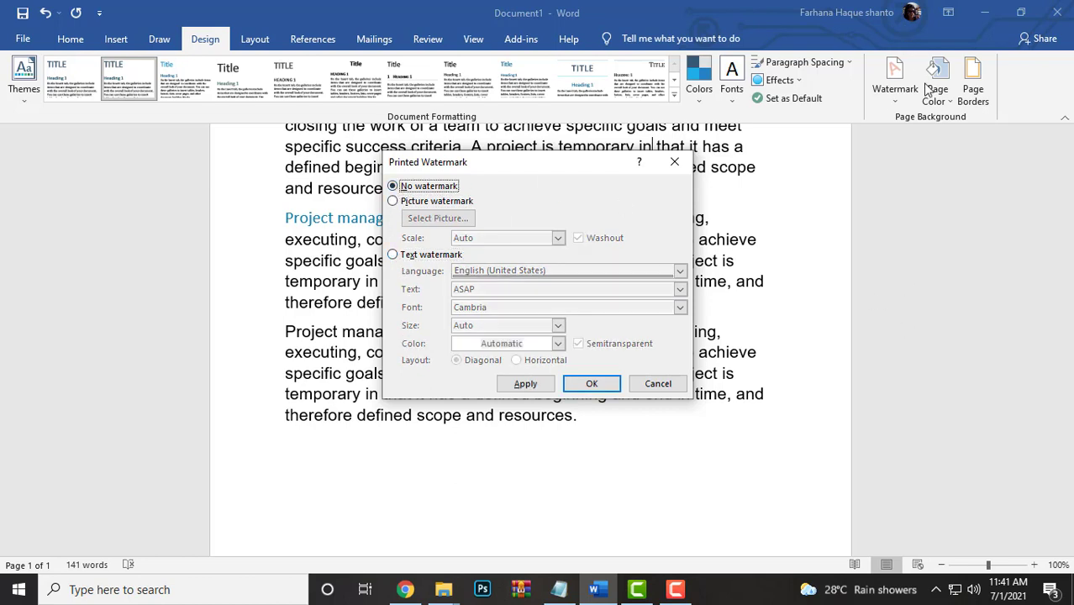
pyautogui.click(394, 256)
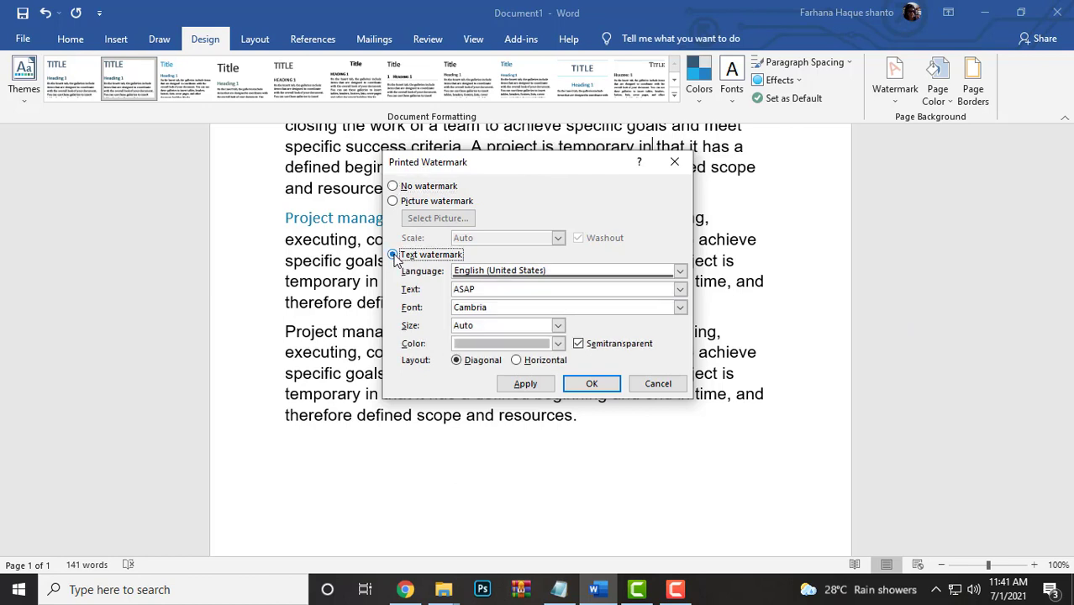
# - Keep English (United States) and the ASAP preset, then delete the ASAP wording
pyautogui.click(680, 270)
pyautogui.scroll(-1, 518, 348)
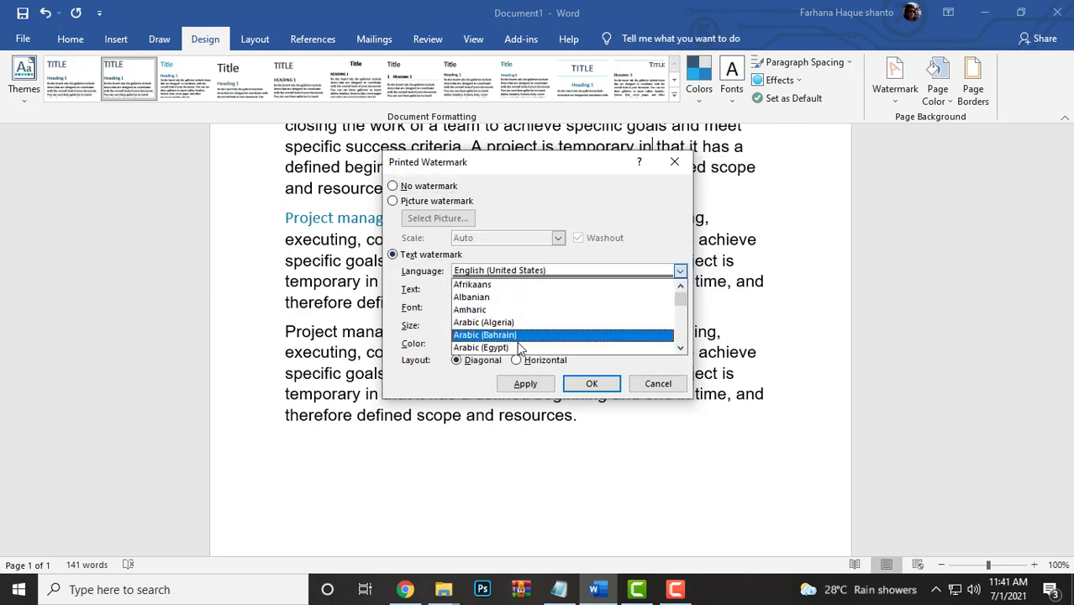
pyautogui.scroll(-3, 518, 347)
pyautogui.scroll(-1, 598, 283)
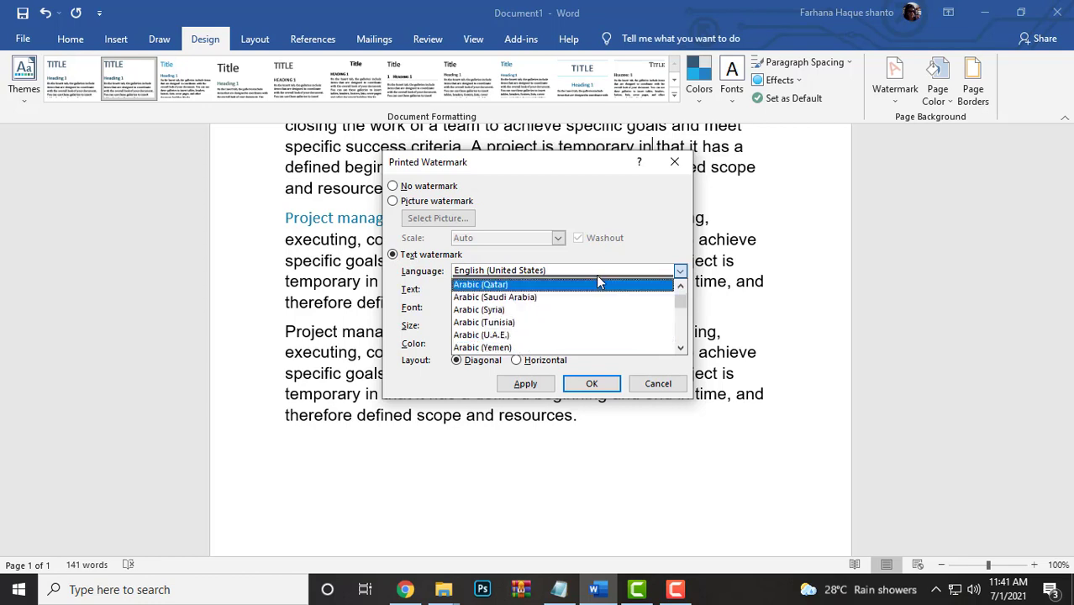
pyautogui.click(662, 256)
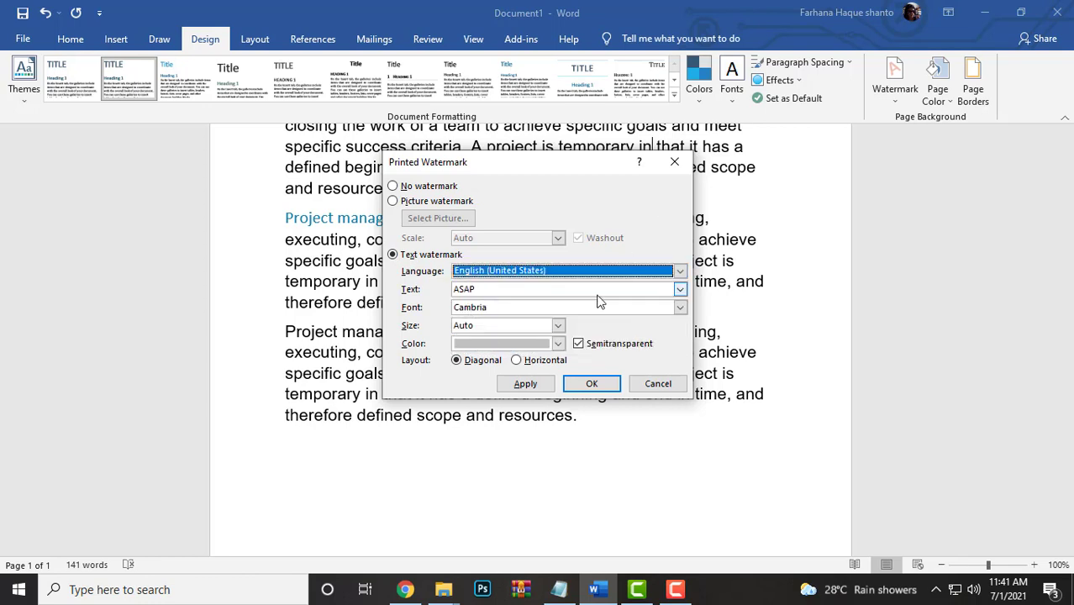
pyautogui.click(681, 290)
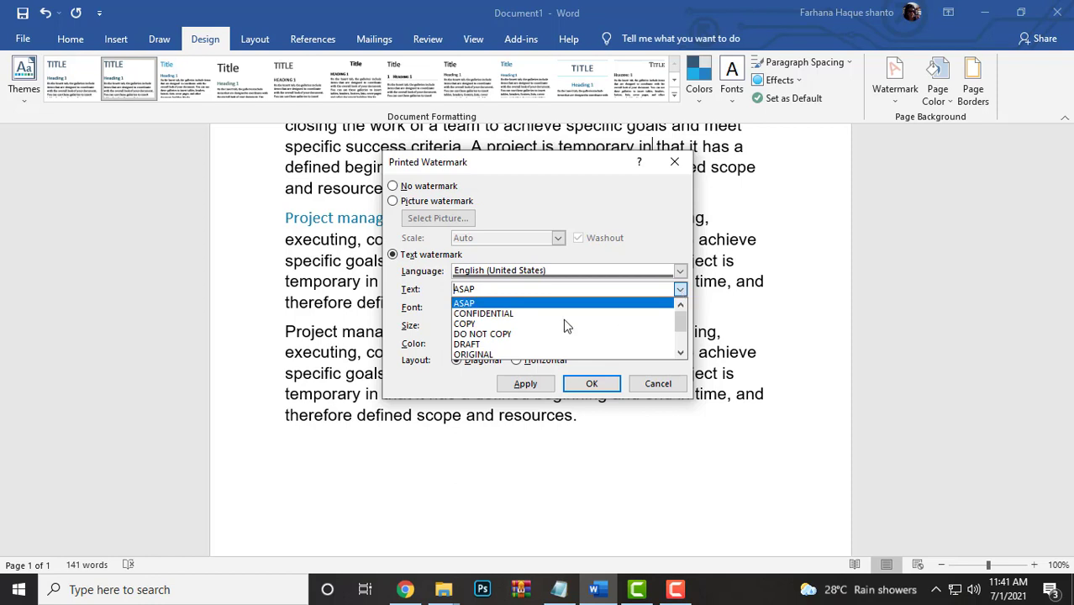
pyautogui.click(517, 289)
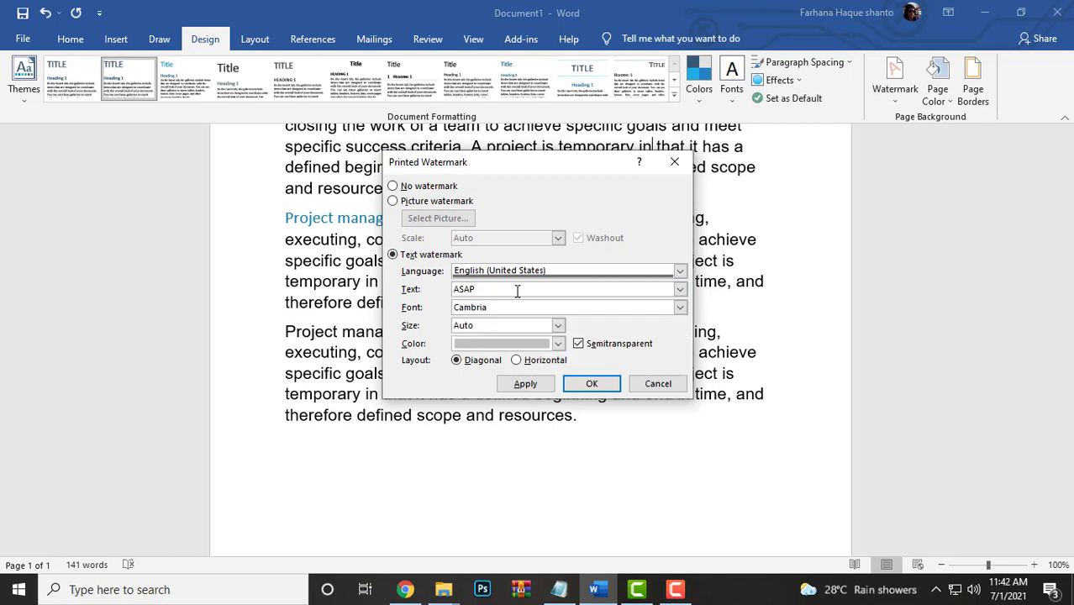
pyautogui.press('BackSpace')
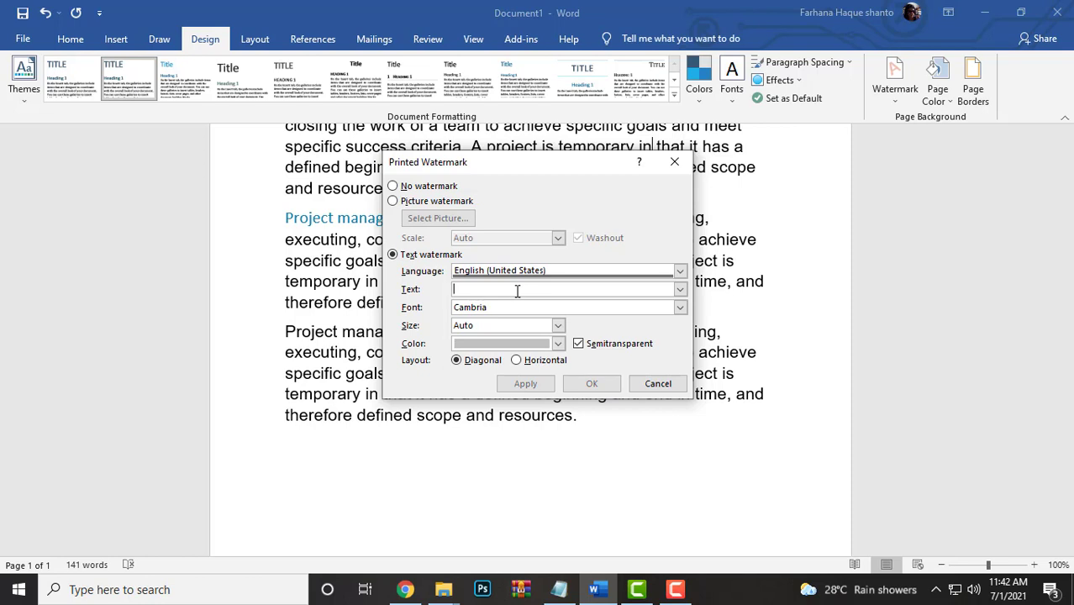
# - Type 'Skills Lab' as the watermark text and try the ItalicT font
pyautogui.write('Skills Lab')
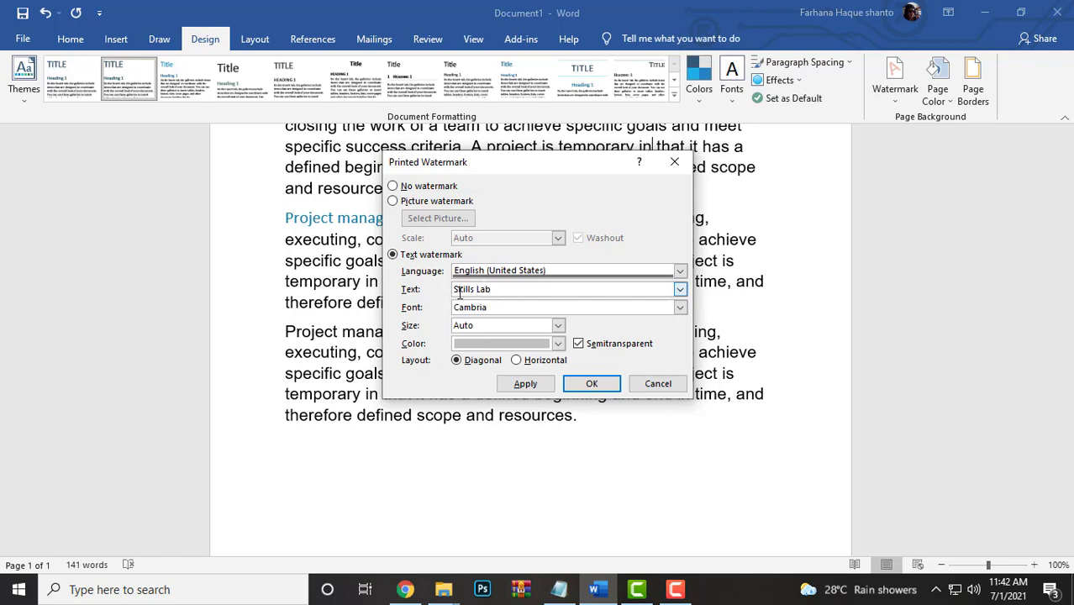
pyautogui.click(680, 308)
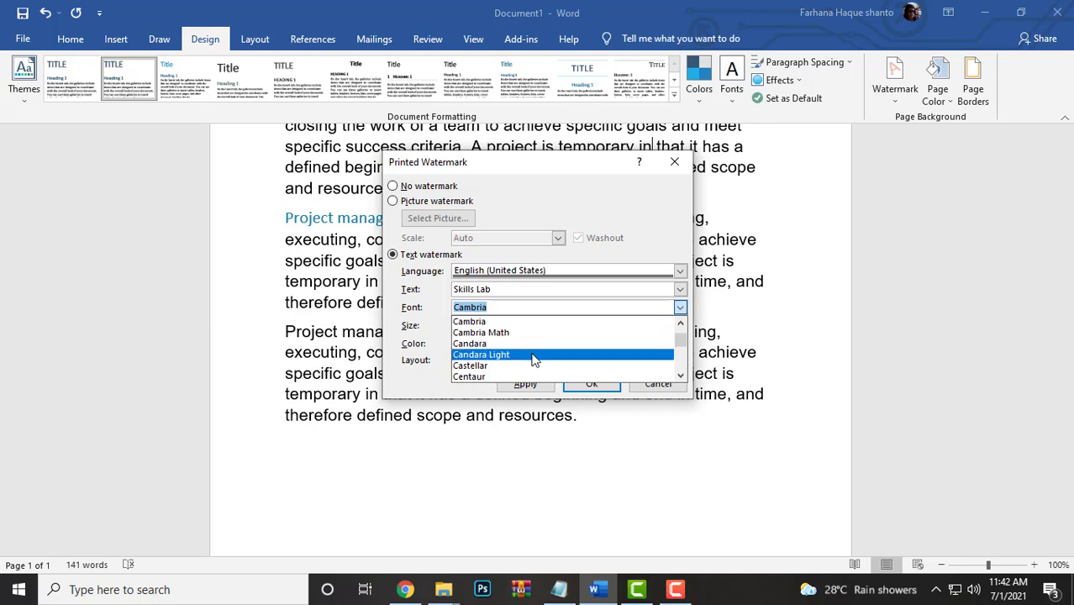
pyautogui.scroll(-3, 531, 359)
pyautogui.scroll(-2, 530, 359)
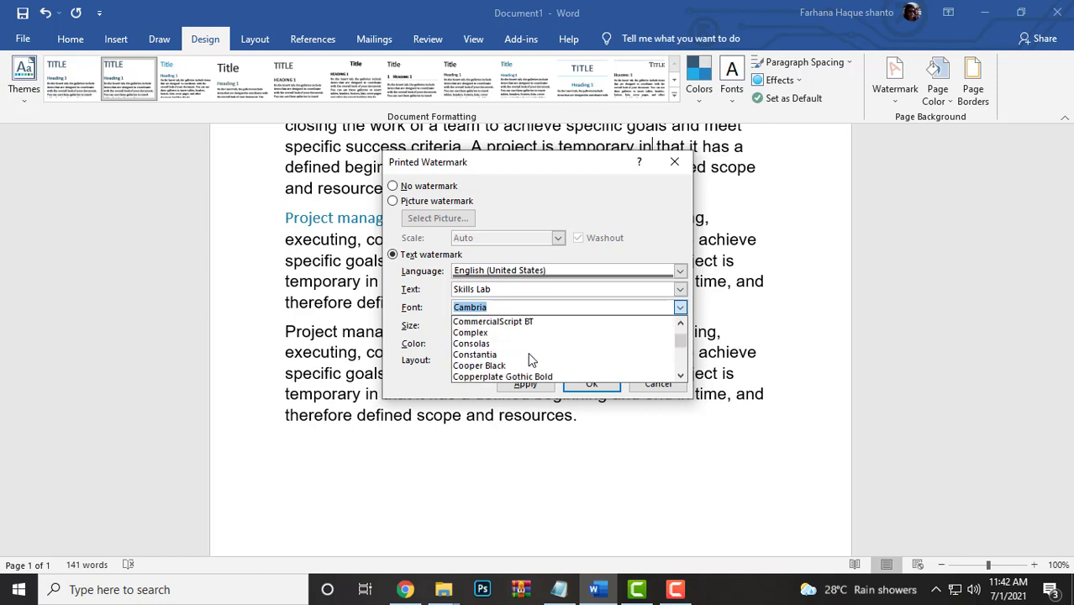
pyautogui.scroll(-3, 530, 360)
pyautogui.scroll(-2, 530, 359)
pyautogui.scroll(-5, 531, 359)
pyautogui.scroll(-2, 530, 360)
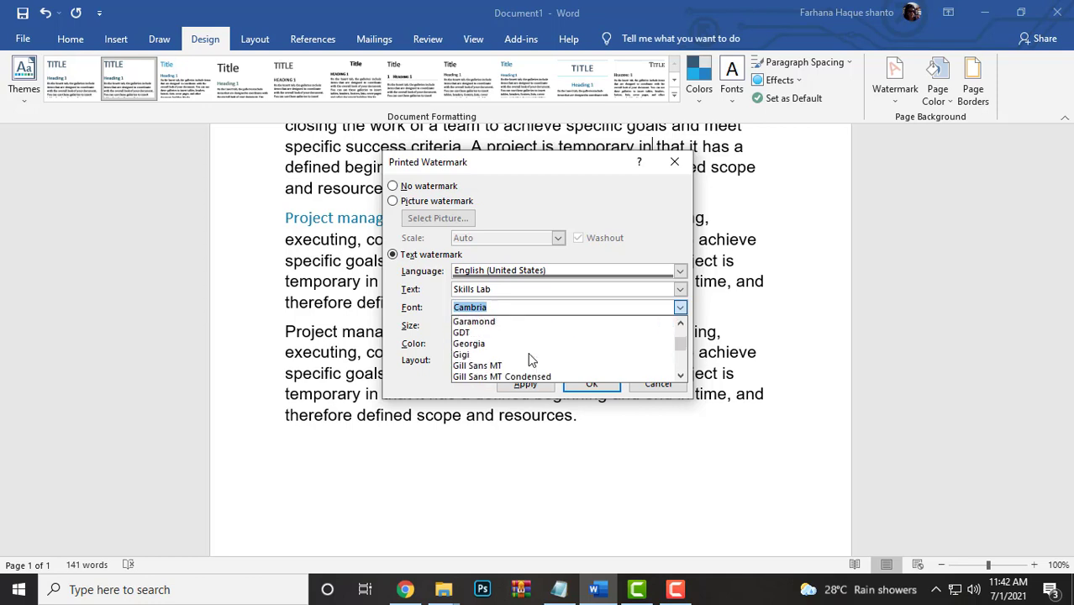
pyautogui.scroll(-2, 530, 360)
pyautogui.scroll(-2, 530, 360)
pyautogui.scroll(-3, 530, 359)
pyautogui.scroll(-2, 530, 360)
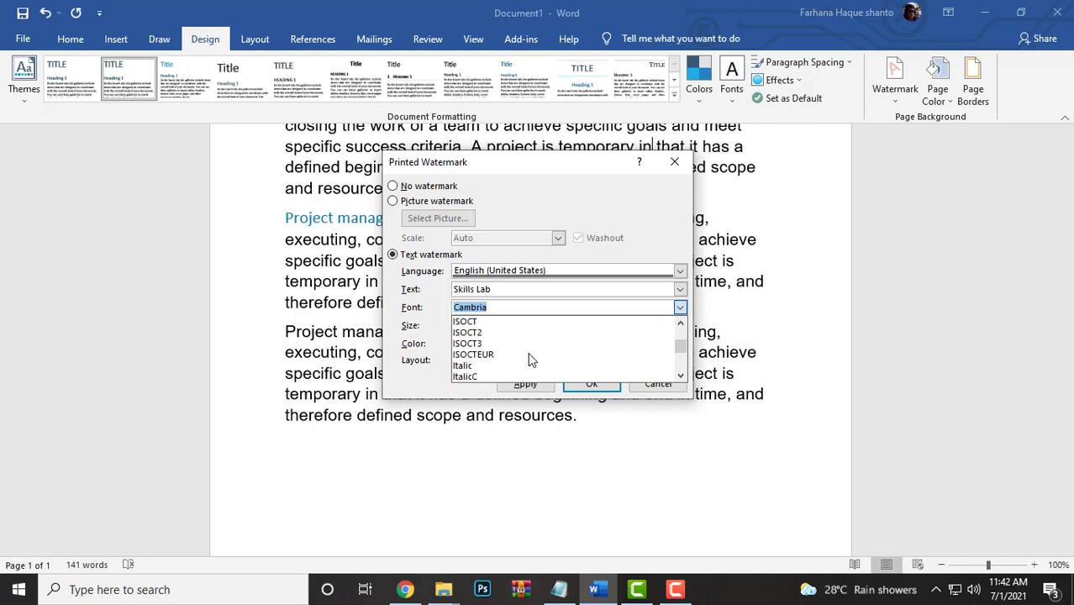
pyautogui.scroll(-2, 525, 353)
pyautogui.click(512, 321)
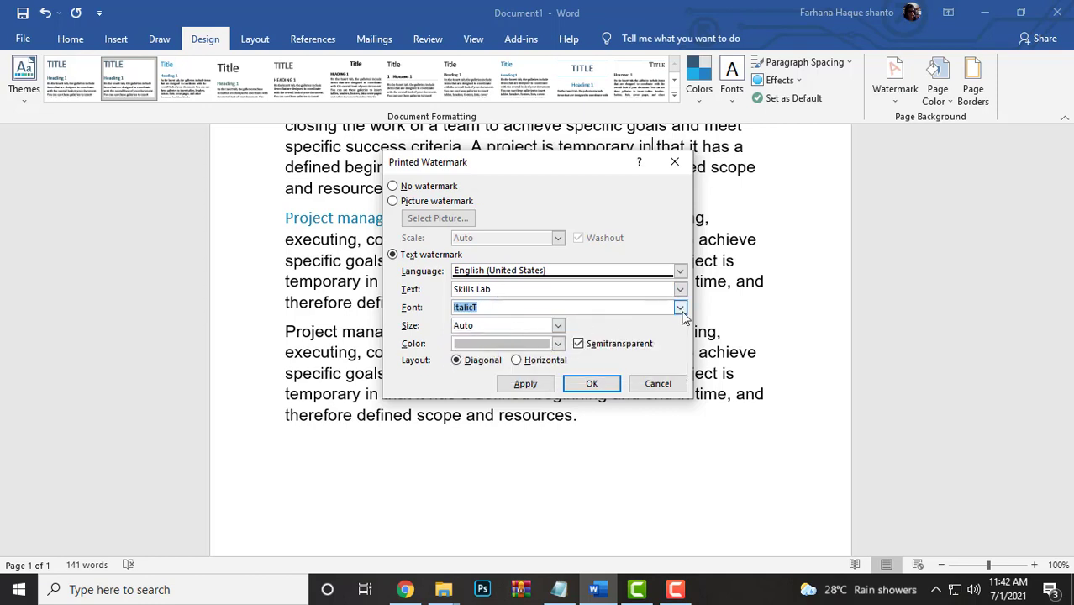
# - Try Juice ITC, then settle on Arial as the watermark font
pyautogui.click(679, 308)
pyautogui.click(530, 354)
pyautogui.click(680, 308)
pyautogui.scroll(3, 559, 343)
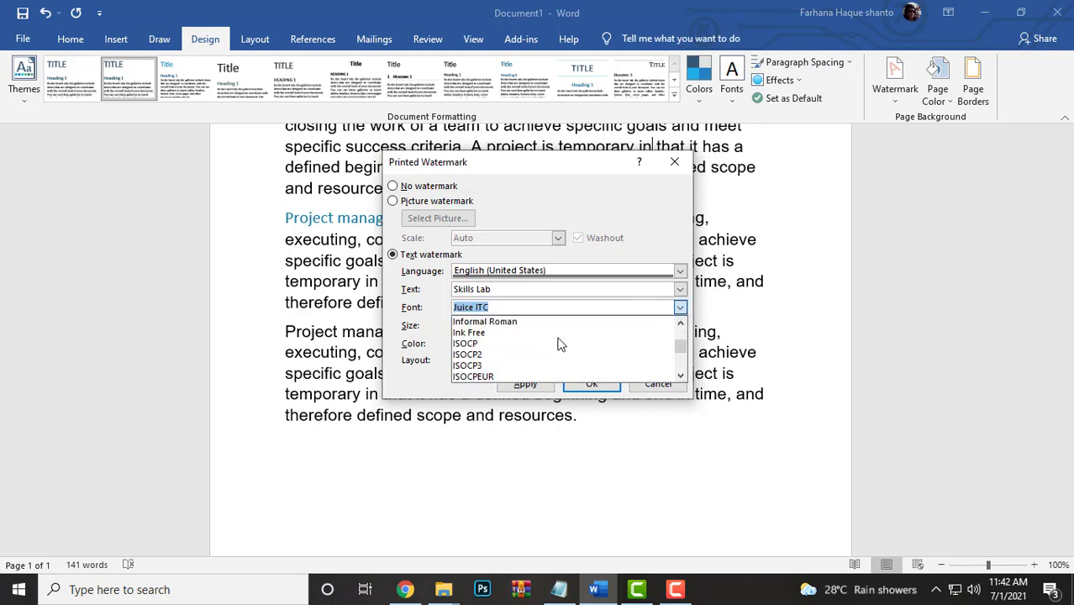
pyautogui.scroll(8, 559, 343)
pyautogui.scroll(5, 562, 345)
pyautogui.scroll(2, 561, 345)
pyautogui.scroll(1, 561, 345)
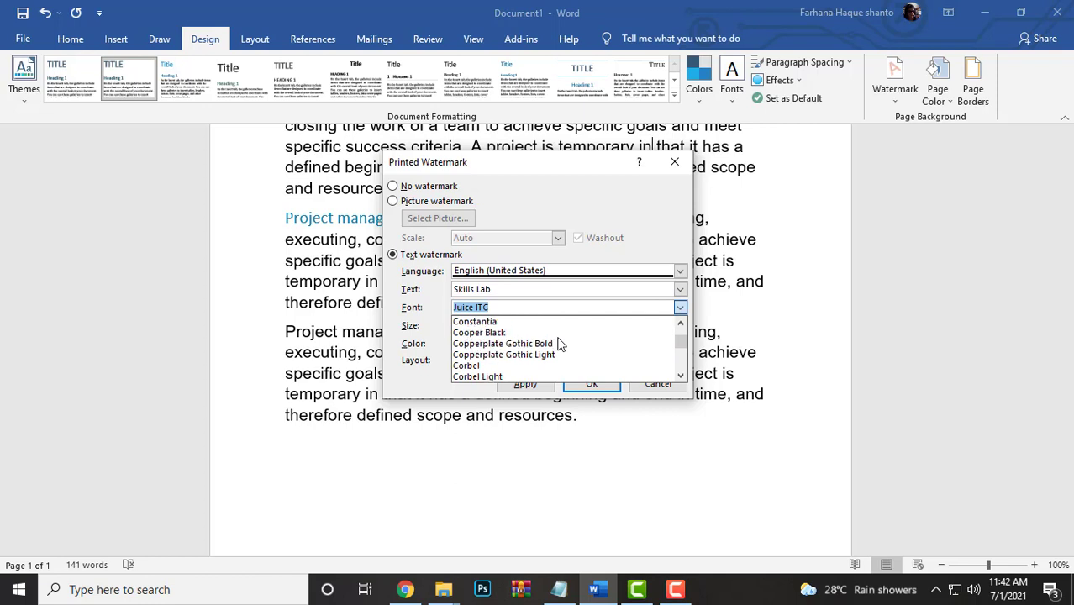
pyautogui.scroll(1, 562, 344)
pyautogui.scroll(2, 561, 345)
pyautogui.scroll(3, 561, 344)
pyautogui.scroll(3, 561, 345)
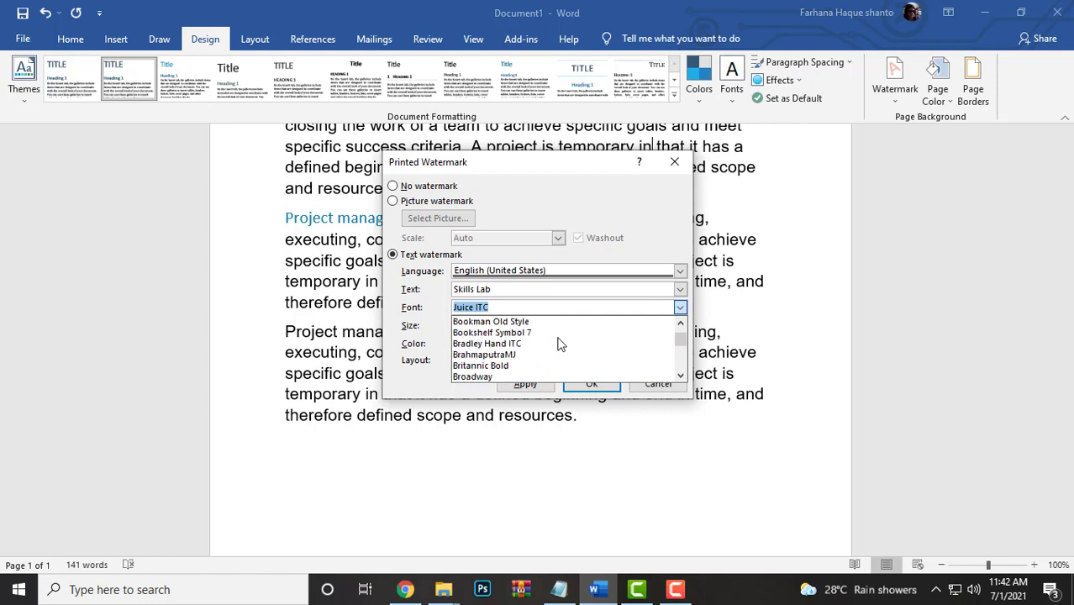
pyautogui.scroll(2, 561, 344)
pyautogui.scroll(3, 562, 344)
pyautogui.scroll(1, 562, 344)
pyautogui.scroll(-1, 547, 348)
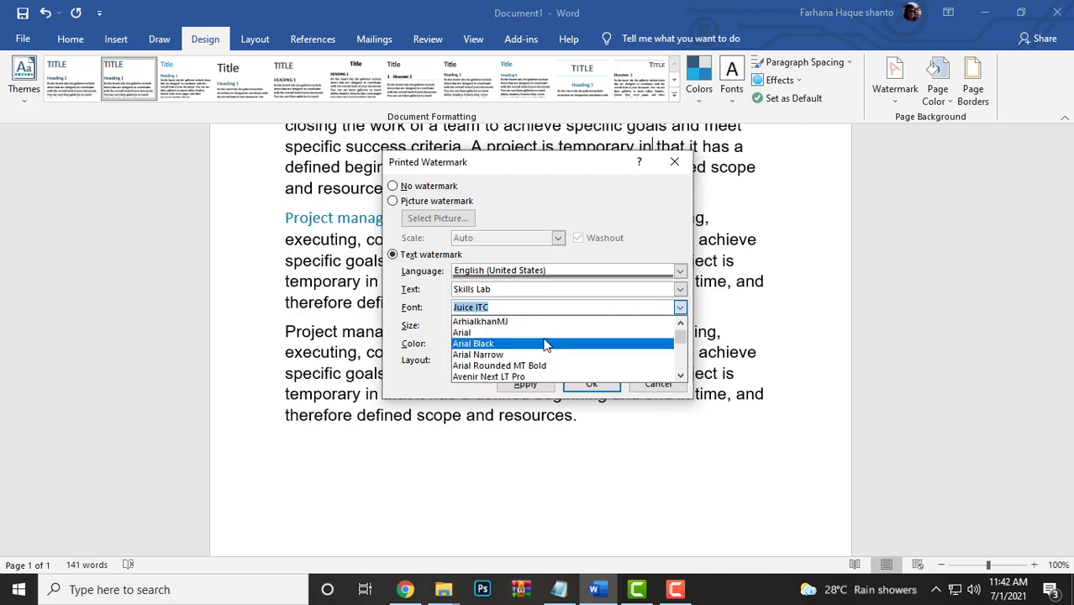
pyautogui.click(482, 334)
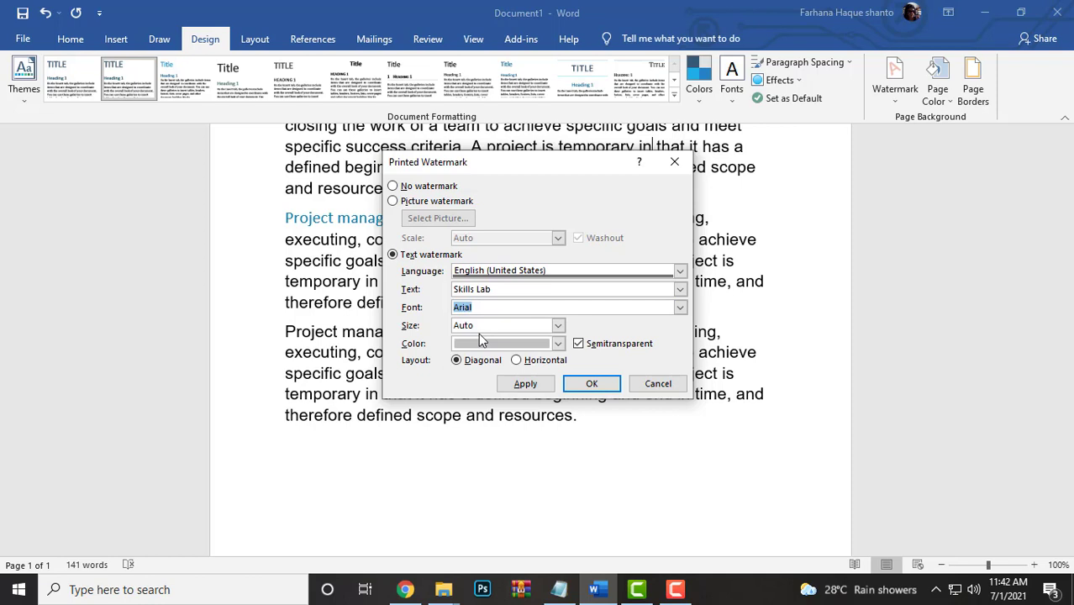
# - Set the Skills Lab watermark to size 40 in light blue and apply it
pyautogui.click(558, 327)
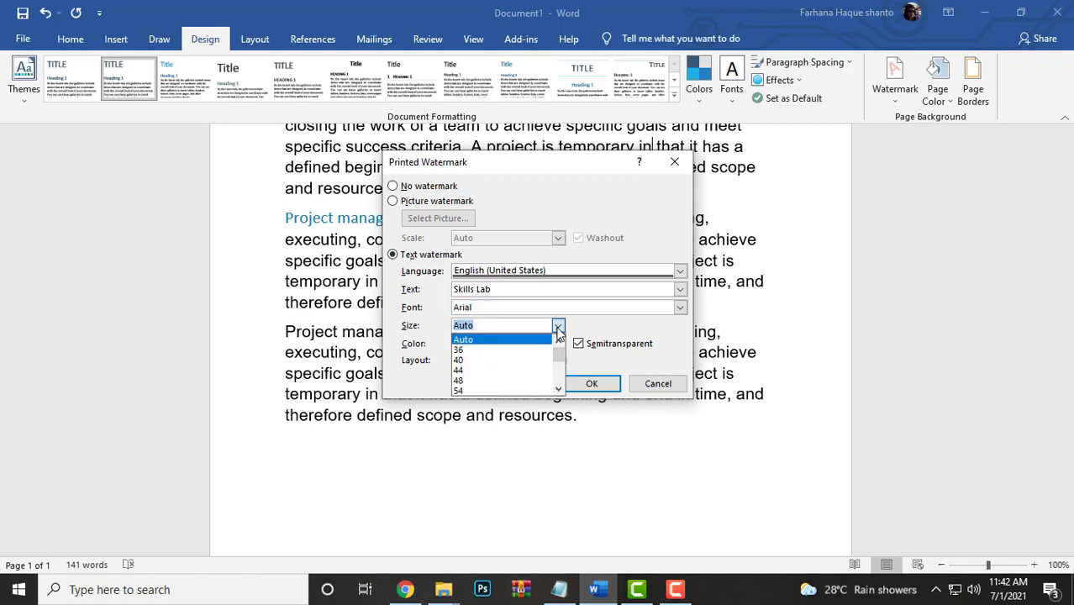
pyautogui.click(482, 363)
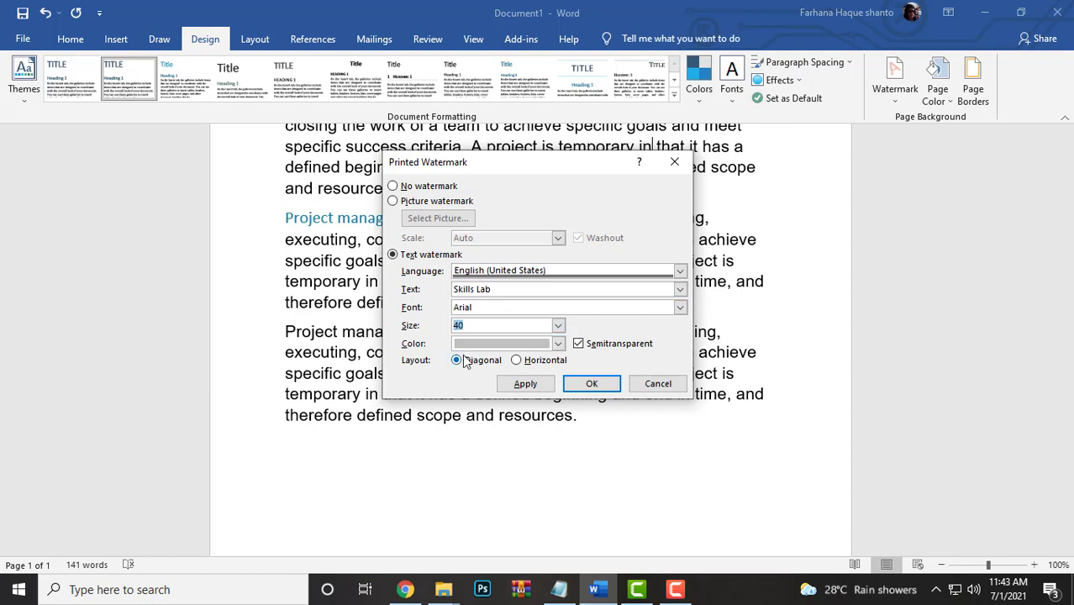
pyautogui.click(558, 344)
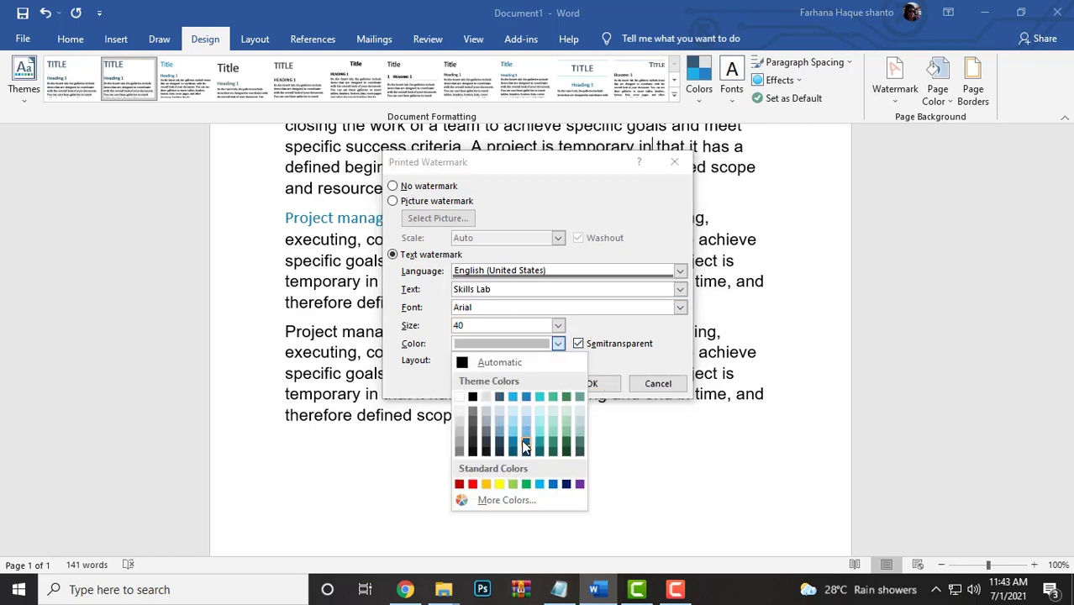
pyautogui.click(514, 433)
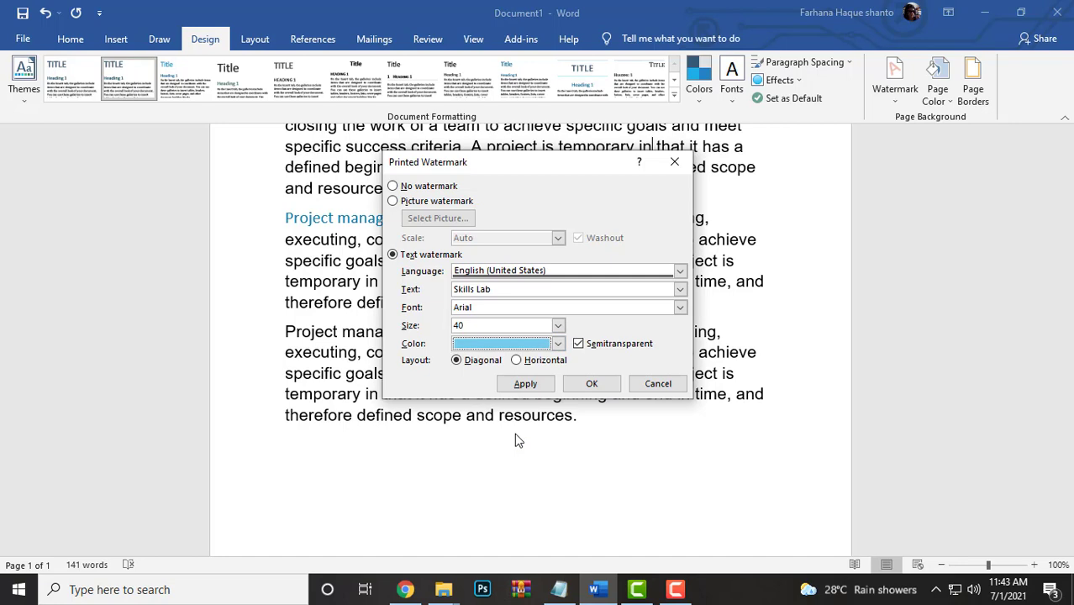
pyautogui.click(530, 386)
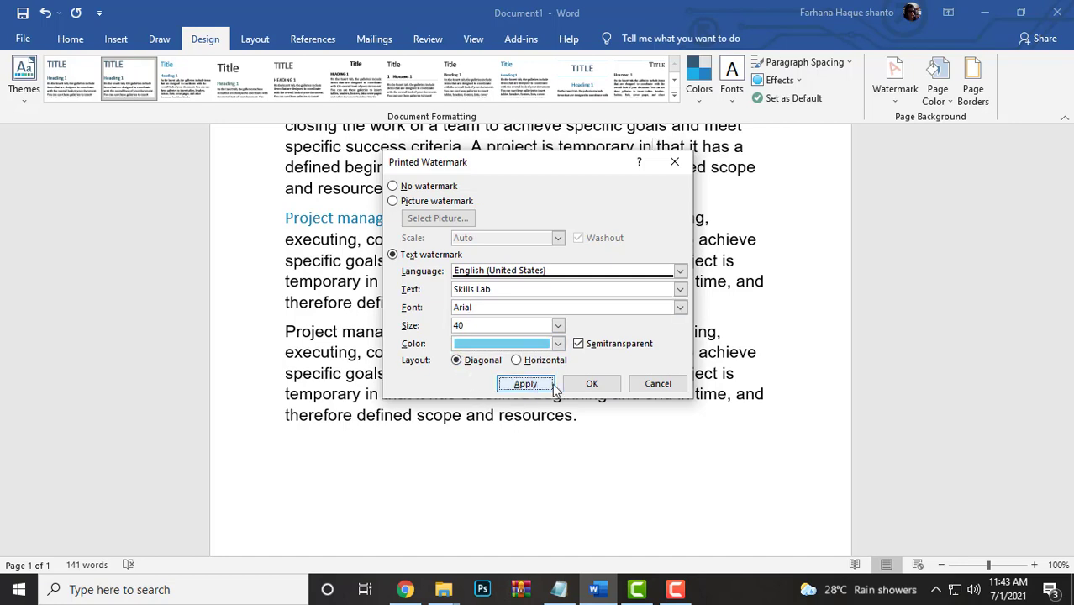
# - Try size 144, then apply size 96 to the Arial Skills Lab watermark
pyautogui.moveTo(548, 162); pyautogui.dragTo(856, 102)
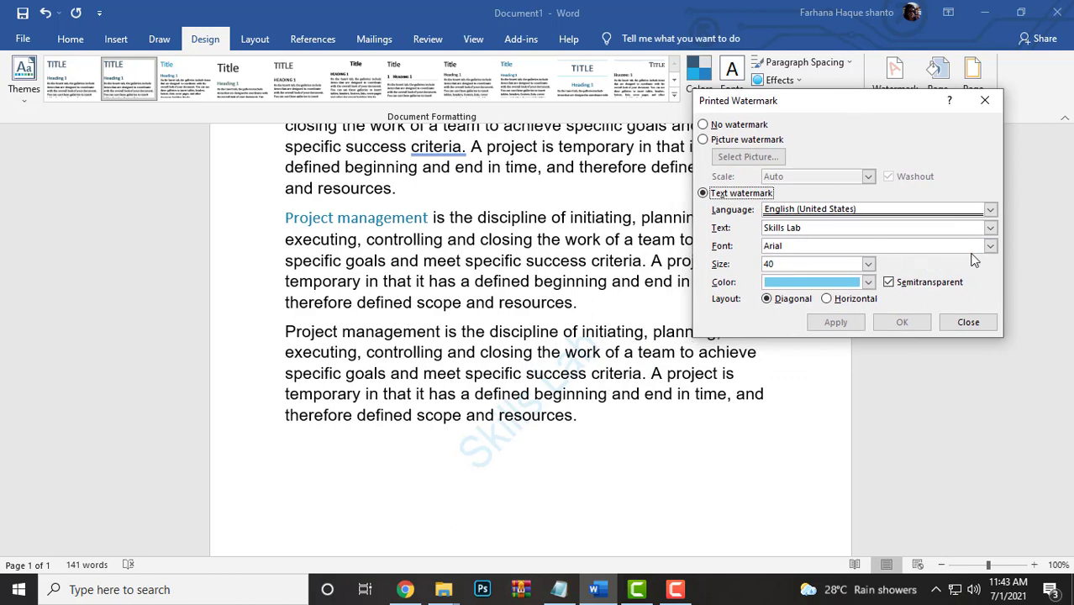
pyautogui.click(990, 246)
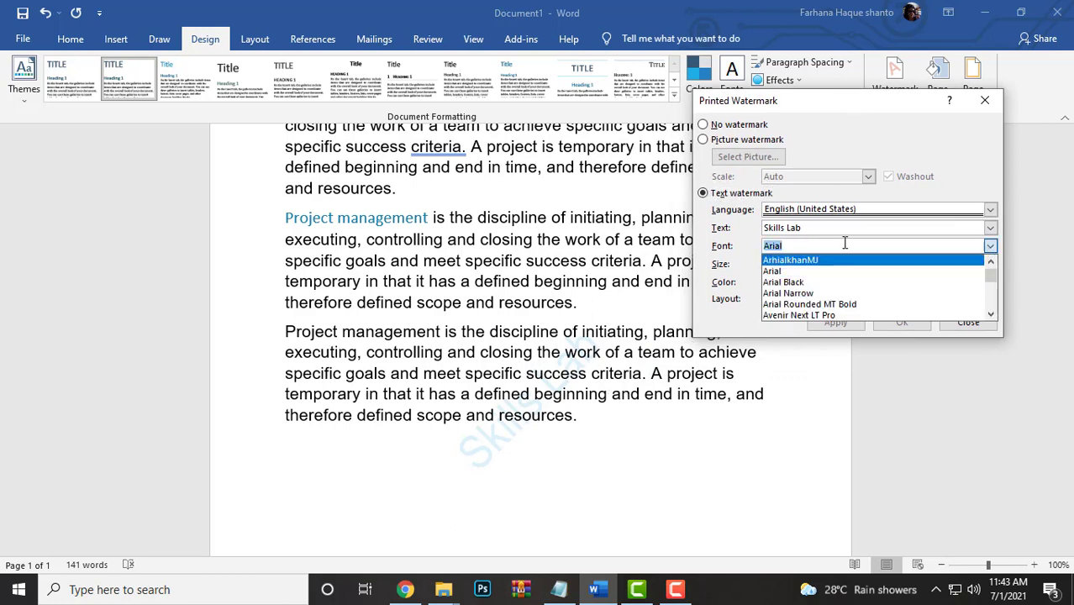
pyautogui.click(752, 262)
pyautogui.click(868, 263)
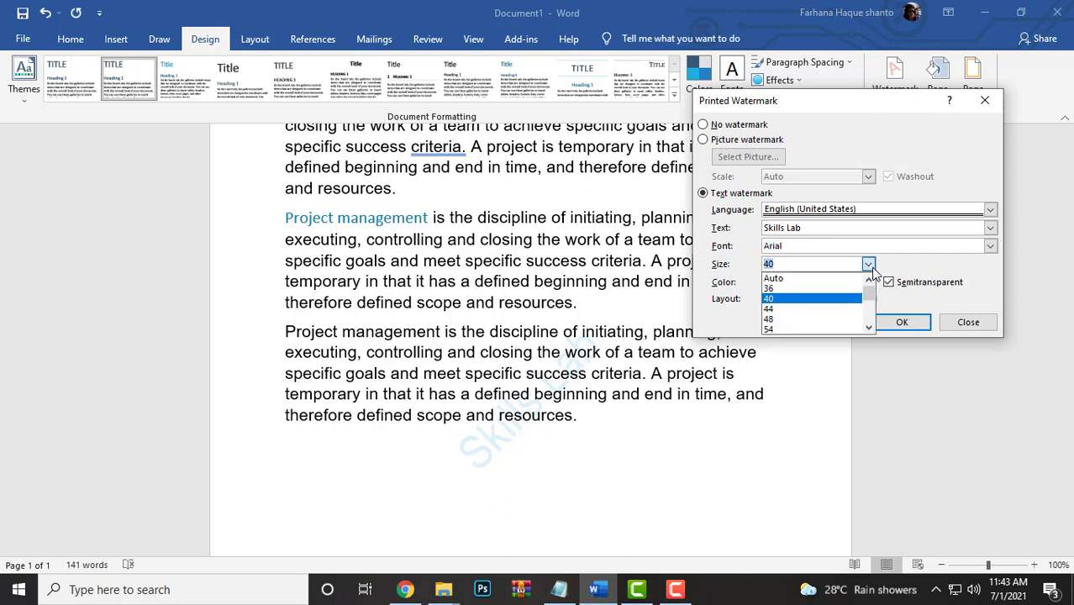
pyautogui.scroll(-3, 811, 315)
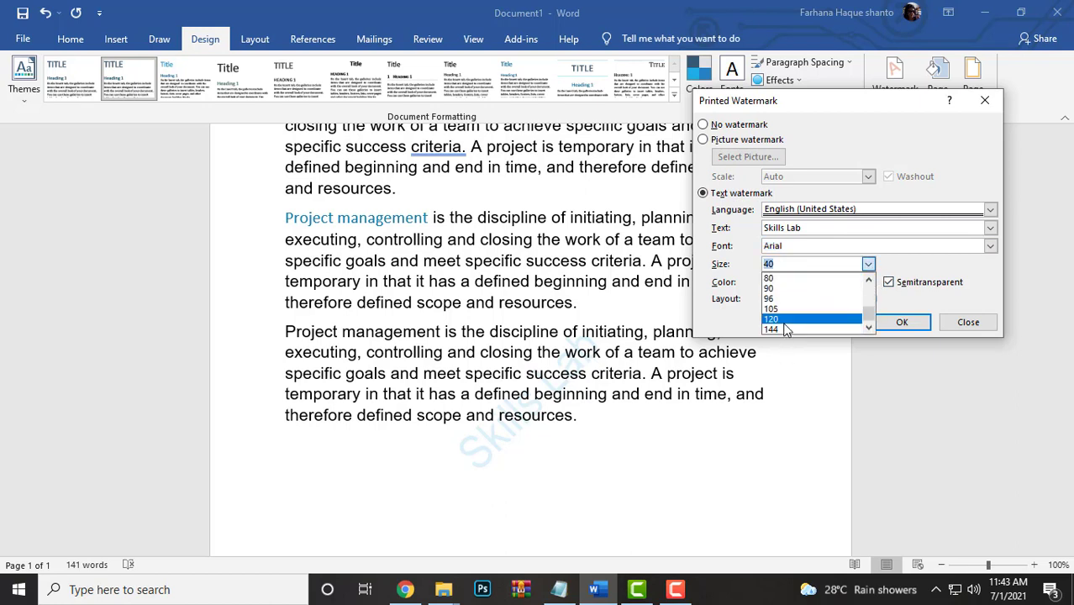
pyautogui.click(783, 327)
pyautogui.click(836, 322)
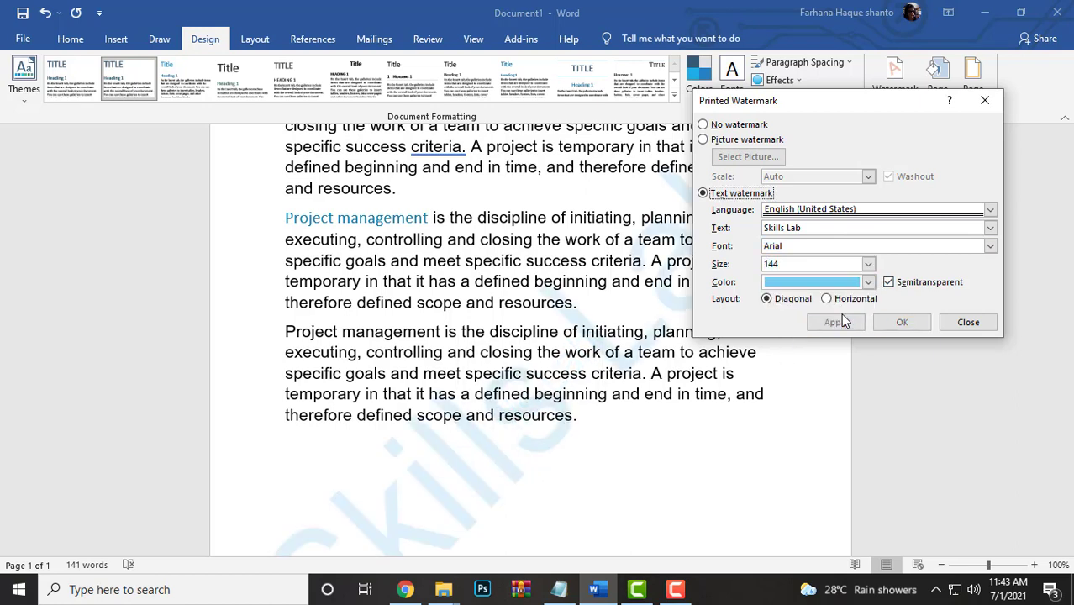
pyautogui.click(868, 264)
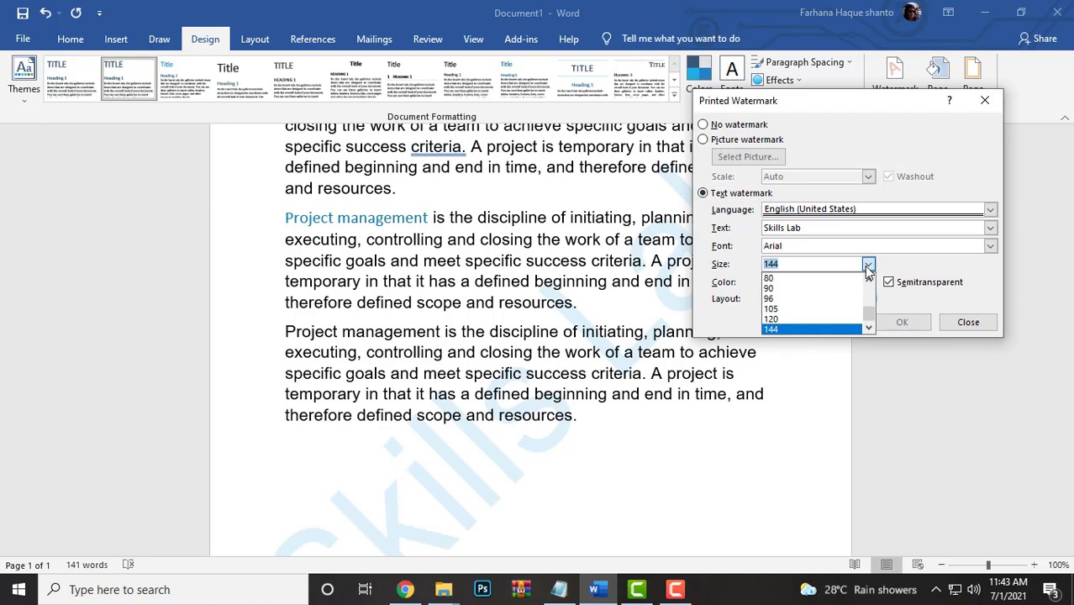
pyautogui.click(812, 299)
pyautogui.click(841, 324)
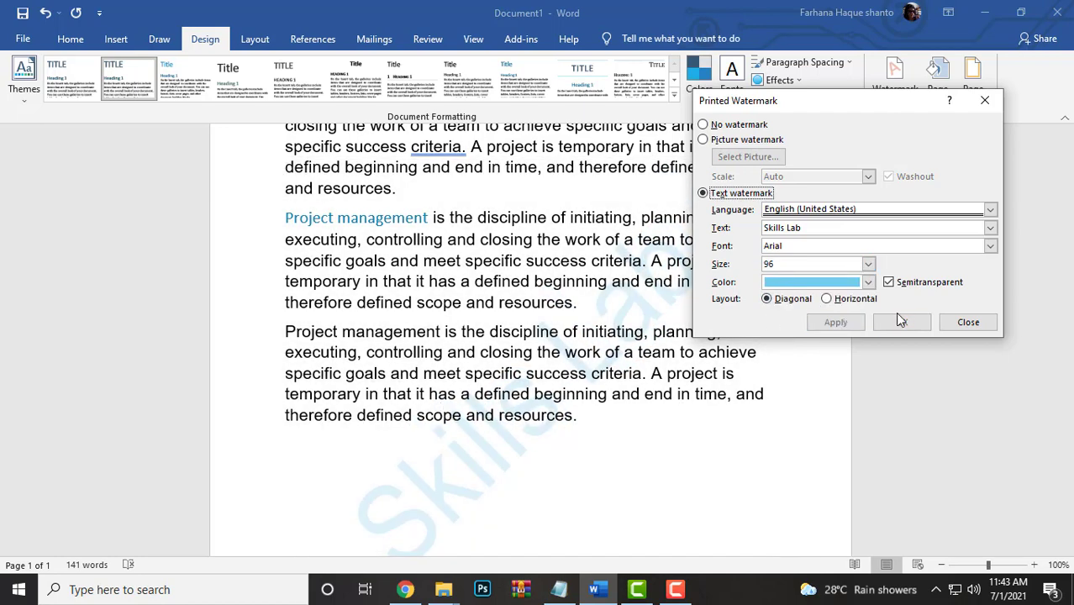
# - Close the watermark dialog, review the page, and reopen the Watermark gallery
pyautogui.click(988, 103)
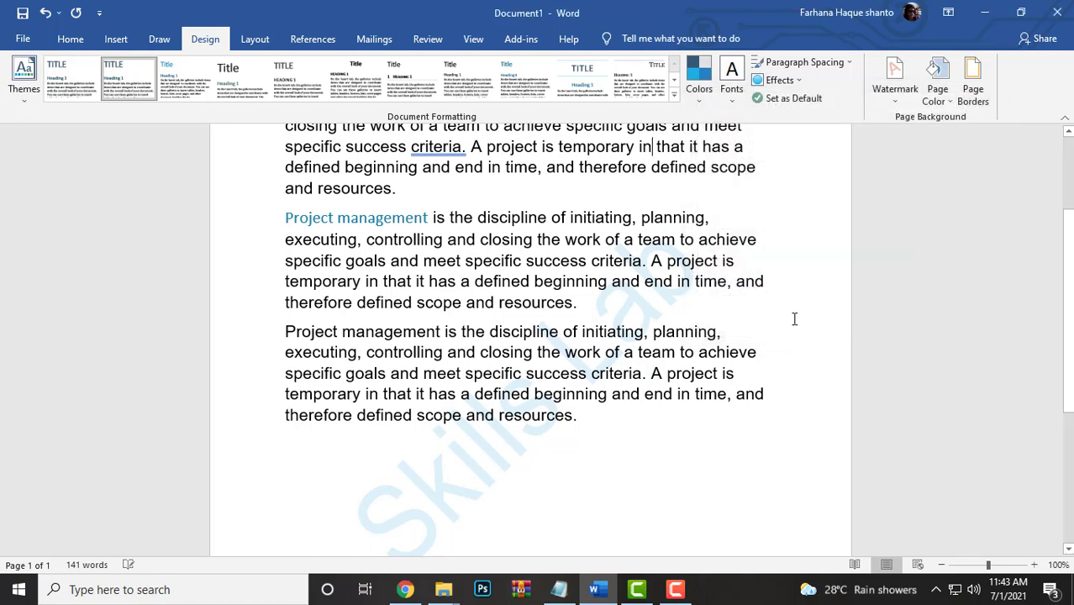
pyautogui.scroll(-2, 568, 365)
pyautogui.scroll(-3, 542, 403)
pyautogui.scroll(4, 542, 406)
pyautogui.scroll(1, 542, 406)
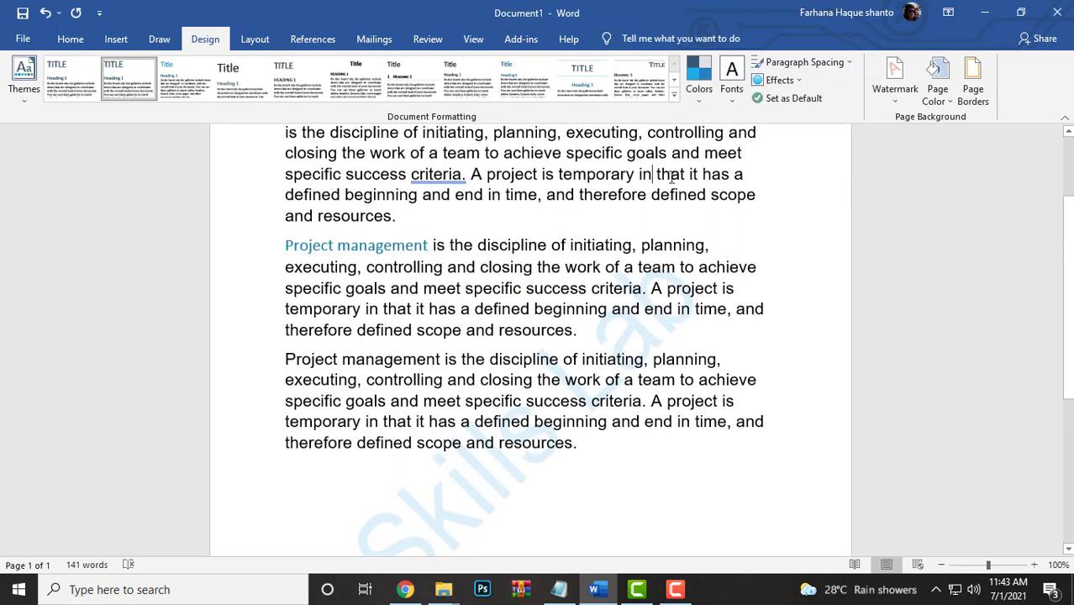
pyautogui.click(890, 96)
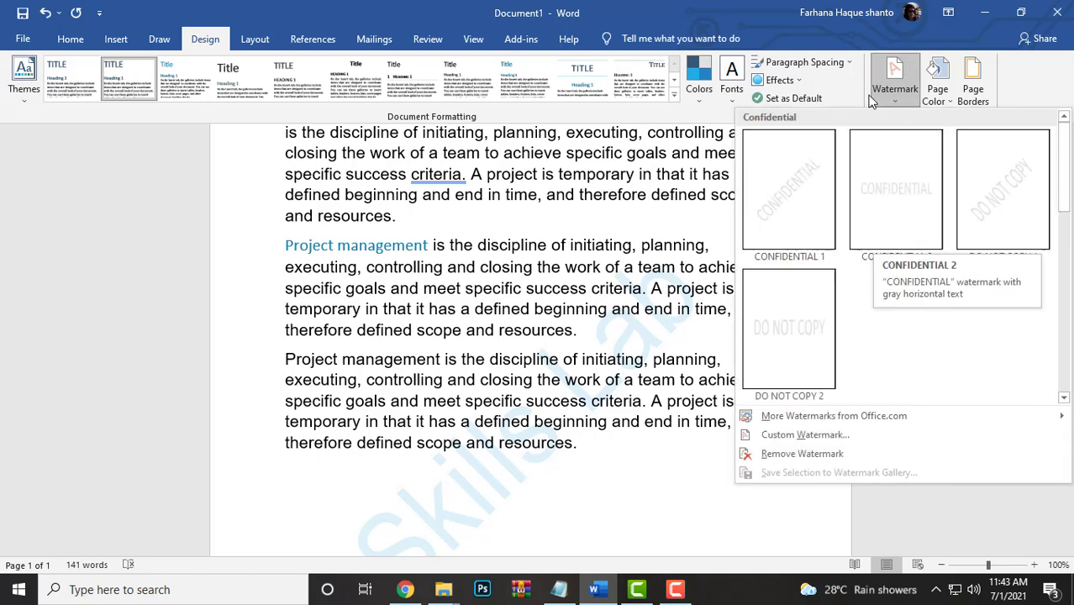
# - In Custom Watermark, switch to Picture watermark and start Select Picture
pyautogui.click(805, 435)
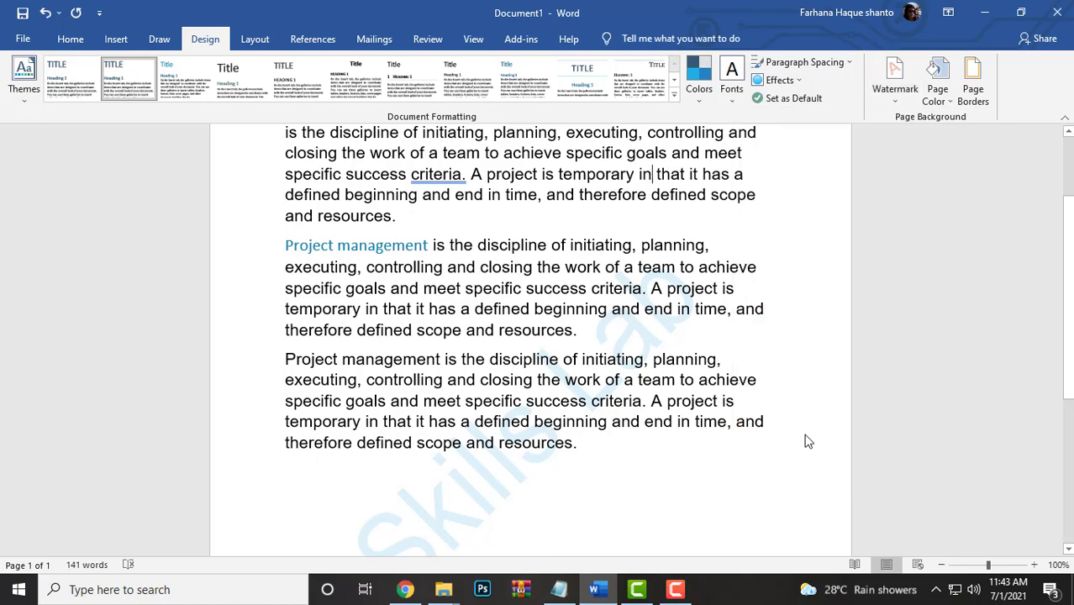
pyautogui.moveTo(908, 101); pyautogui.dragTo(733, 115)
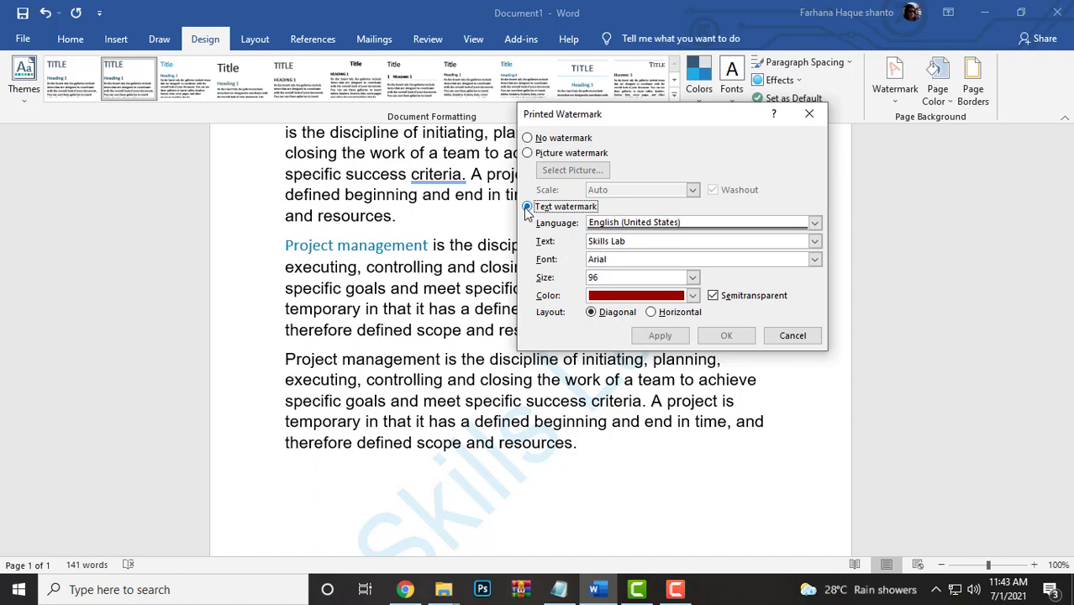
pyautogui.click(527, 210)
pyautogui.click(527, 153)
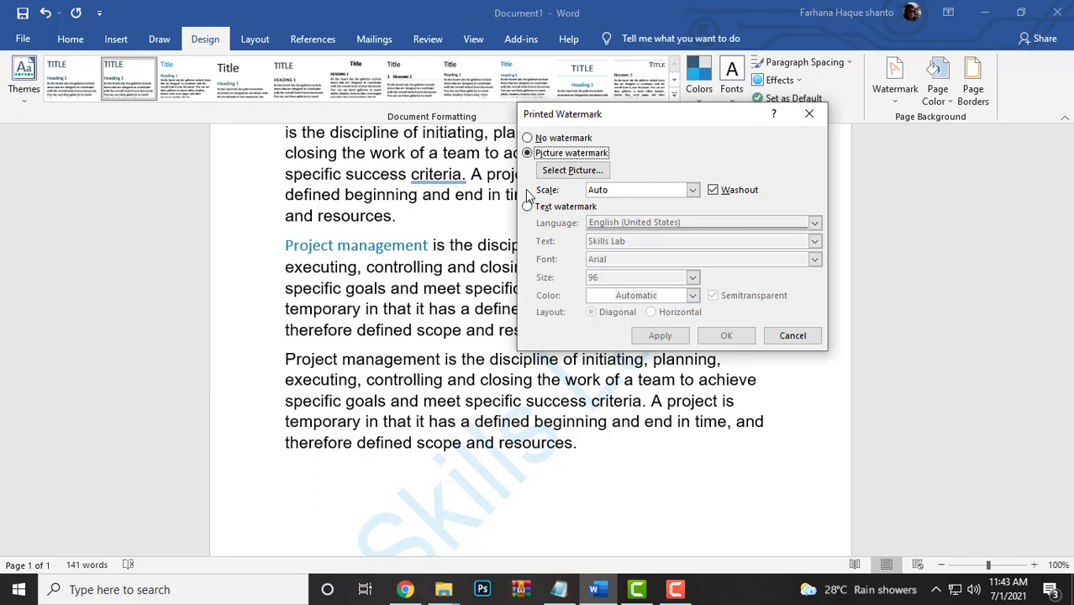
pyautogui.click(588, 172)
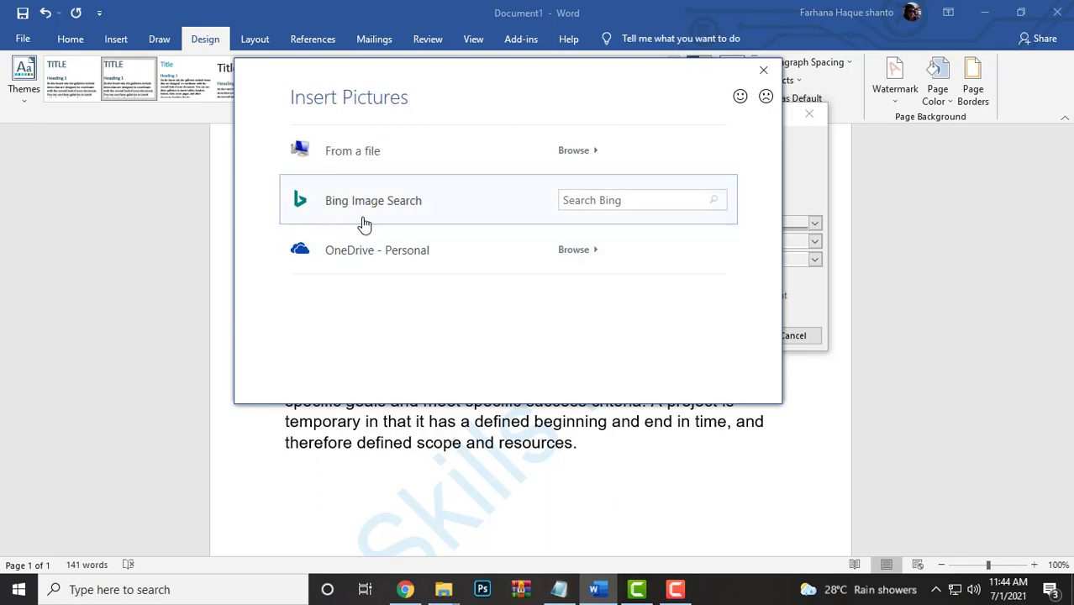
# - Insert unnamed.png from D:\Desktop as the watermark picture
pyautogui.click(352, 154)
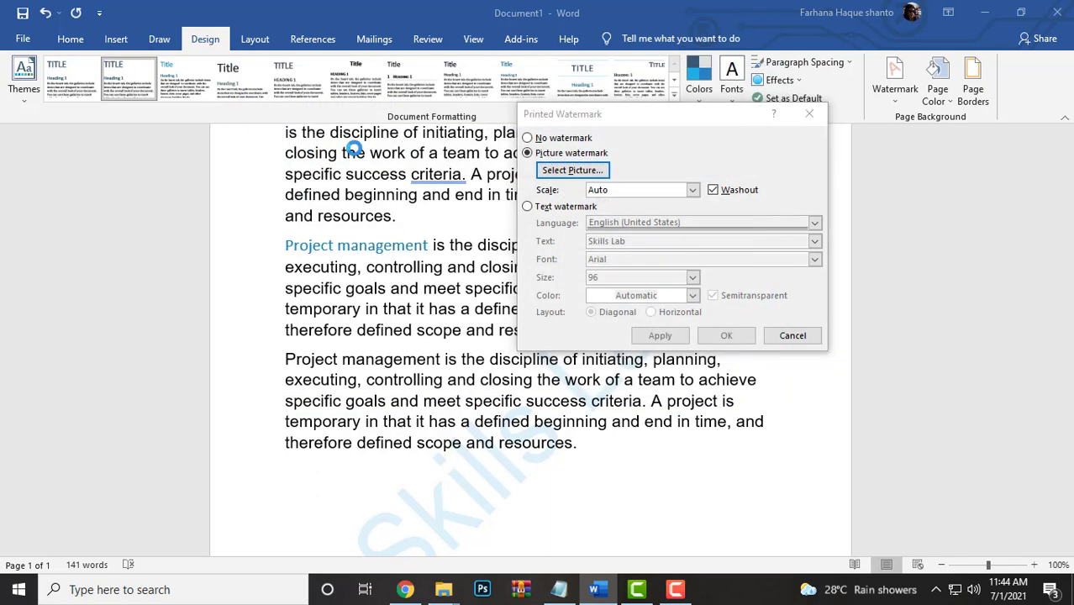
pyautogui.moveTo(690, 138); pyautogui.dragTo(391, 131)
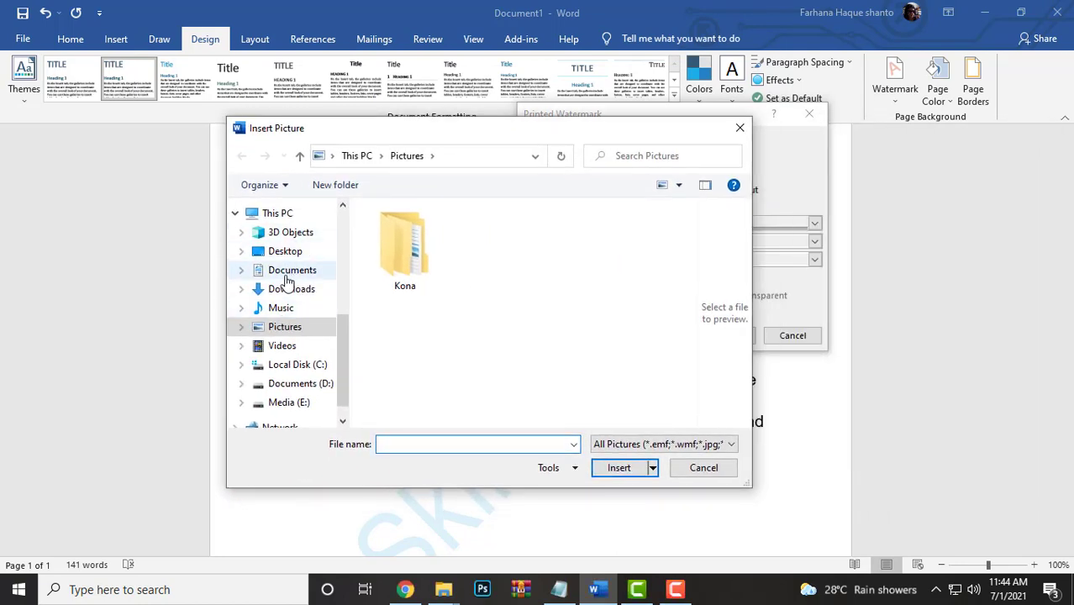
pyautogui.click(294, 270)
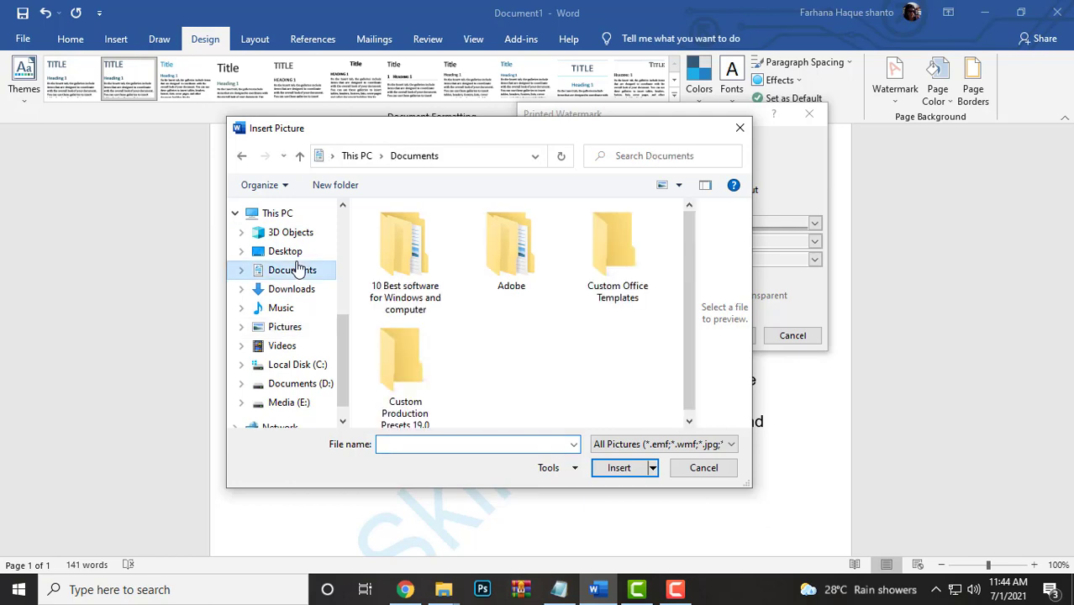
pyautogui.click(287, 253)
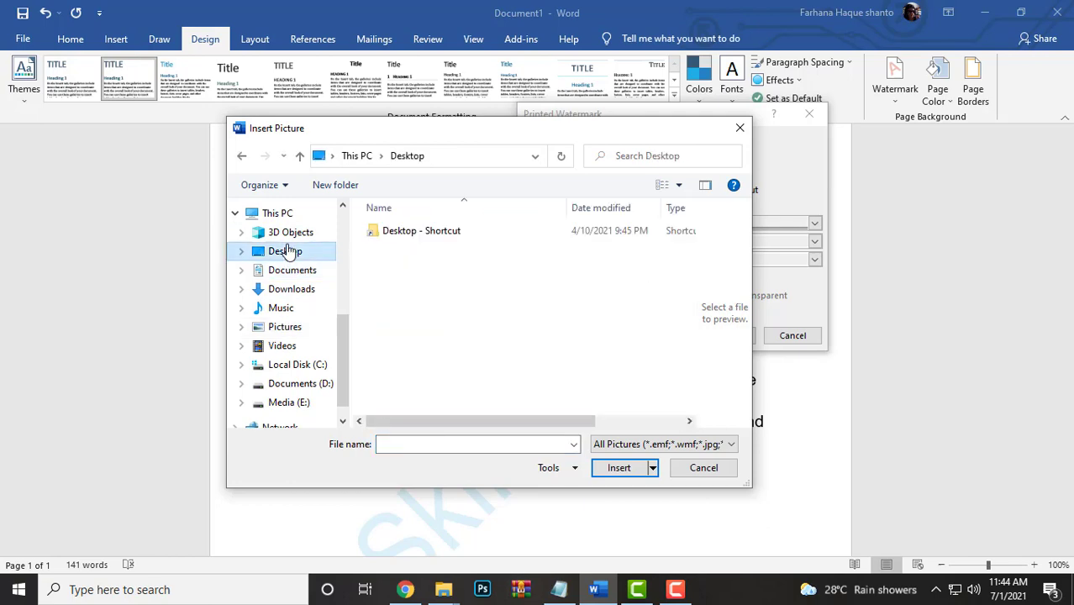
pyautogui.doubleClick(399, 230)
pyautogui.scroll(-3, 531, 278)
pyautogui.scroll(-5, 531, 279)
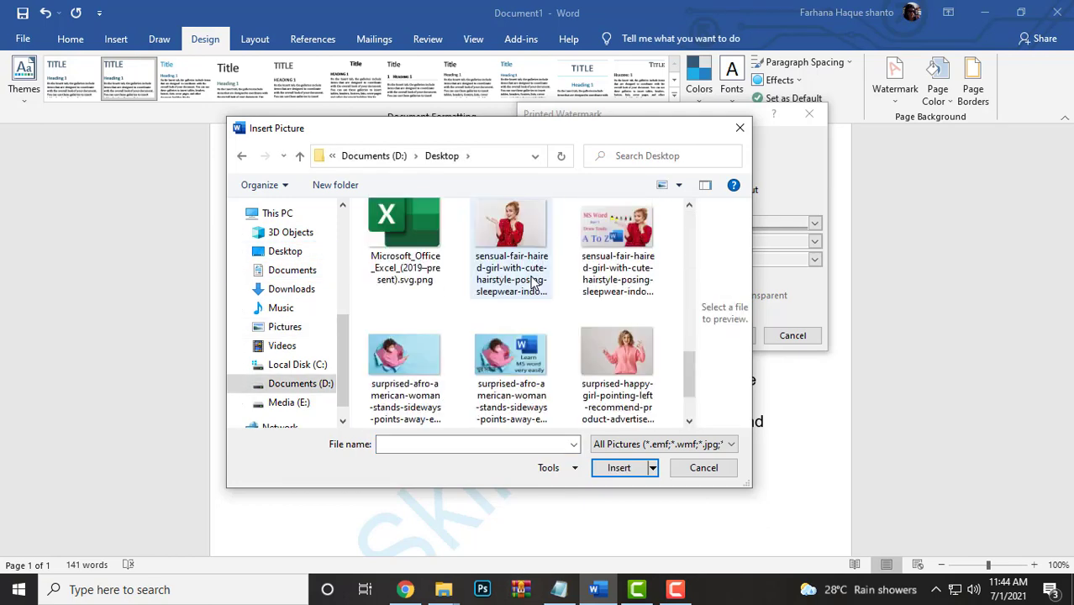
pyautogui.click(404, 376)
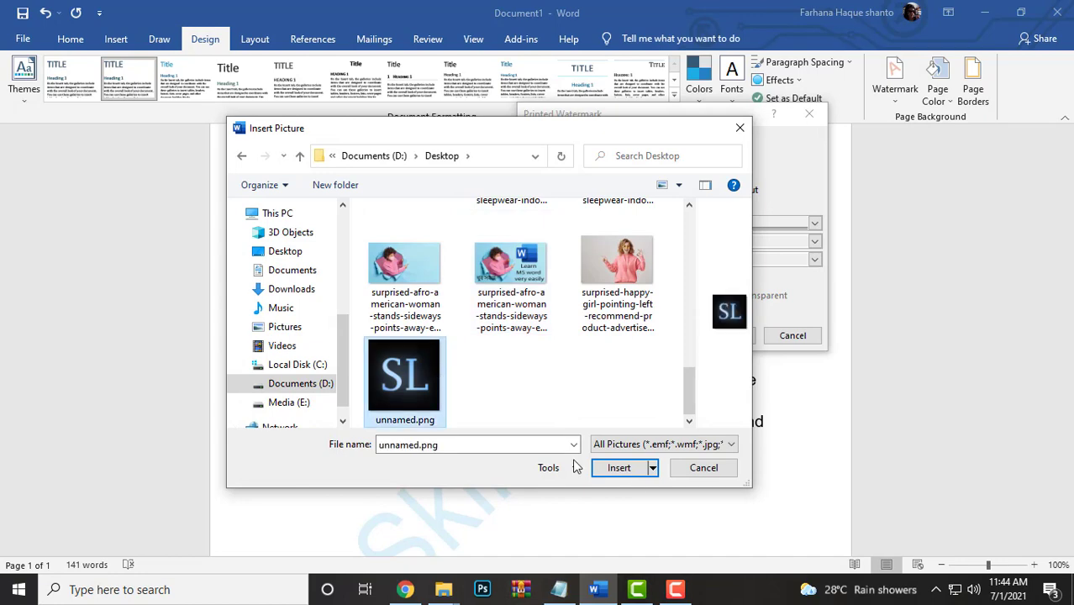
pyautogui.click(619, 467)
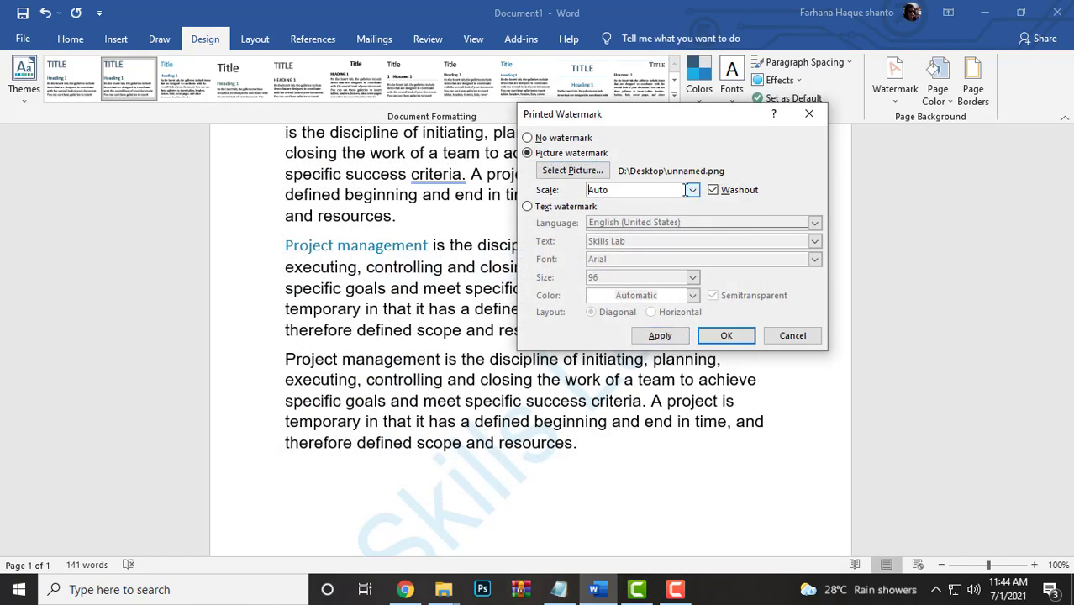
# - Apply the unnamed.png picture watermark at Auto scale with washout
pyautogui.click(692, 192)
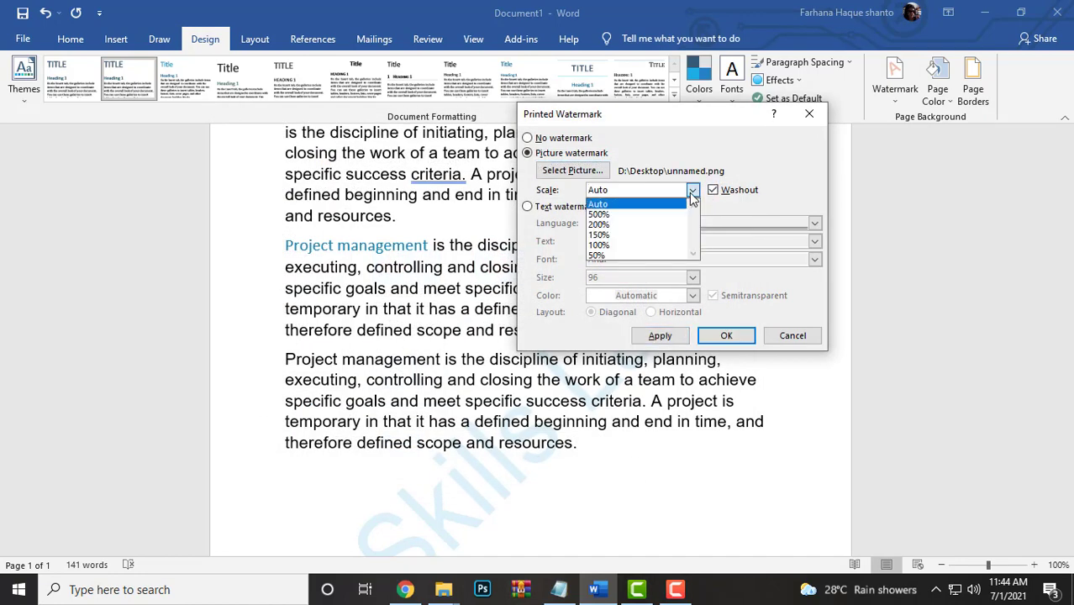
pyautogui.click(786, 186)
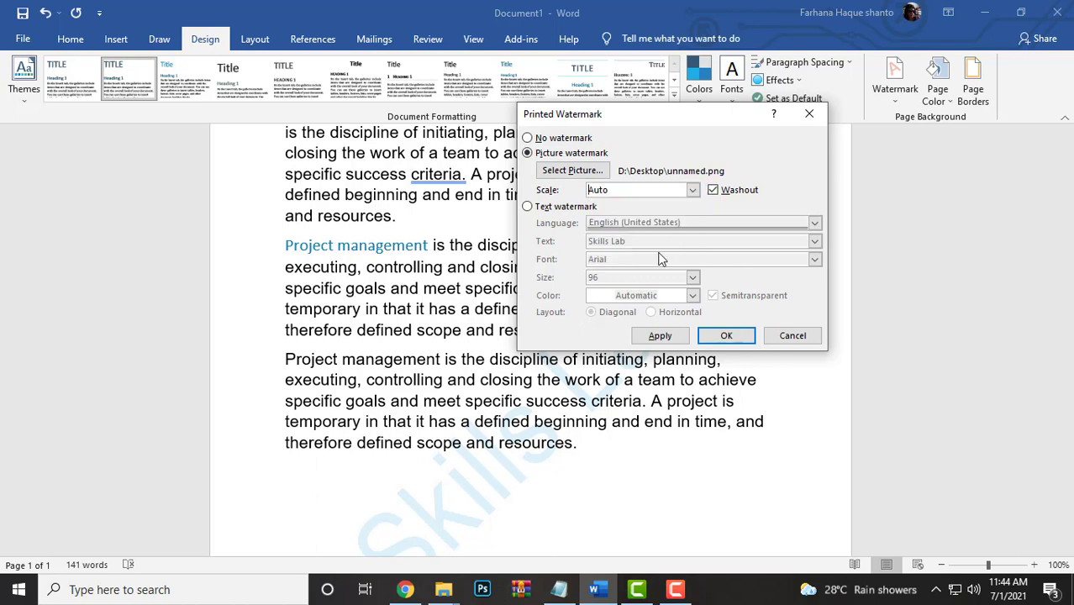
pyautogui.click(662, 338)
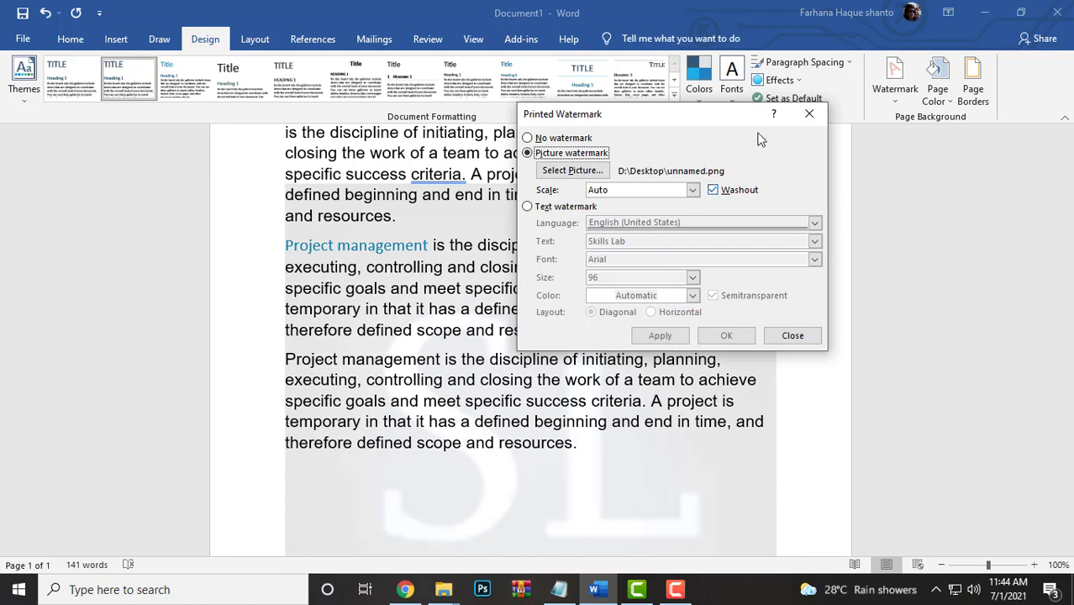
pyautogui.click(810, 114)
pyautogui.scroll(-3, 672, 334)
pyautogui.scroll(-2, 667, 342)
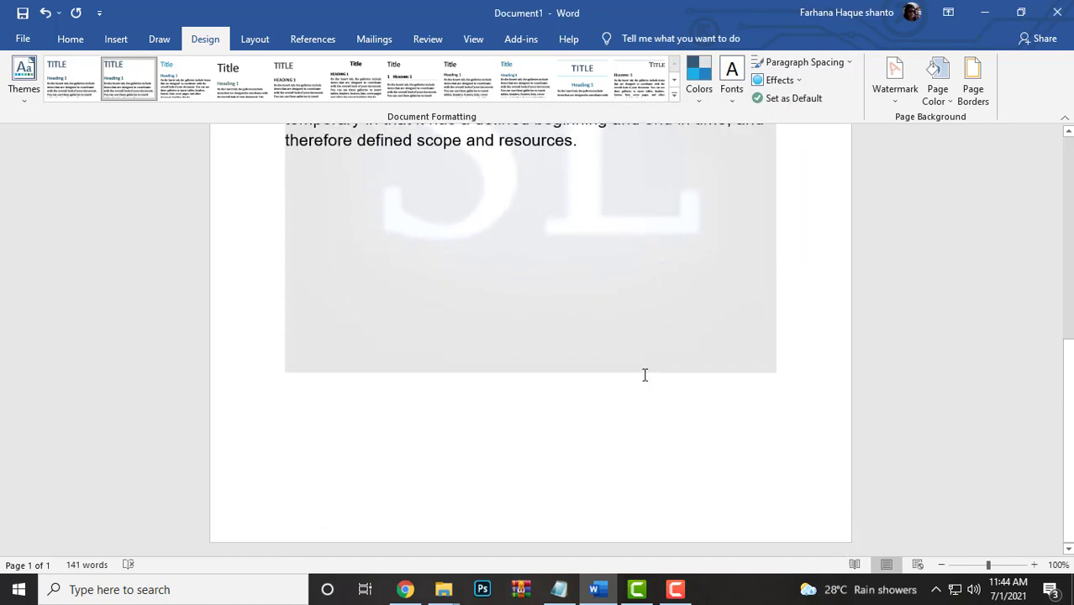
pyautogui.scroll(4, 643, 374)
pyautogui.scroll(3, 673, 336)
pyautogui.scroll(-3, 432, 473)
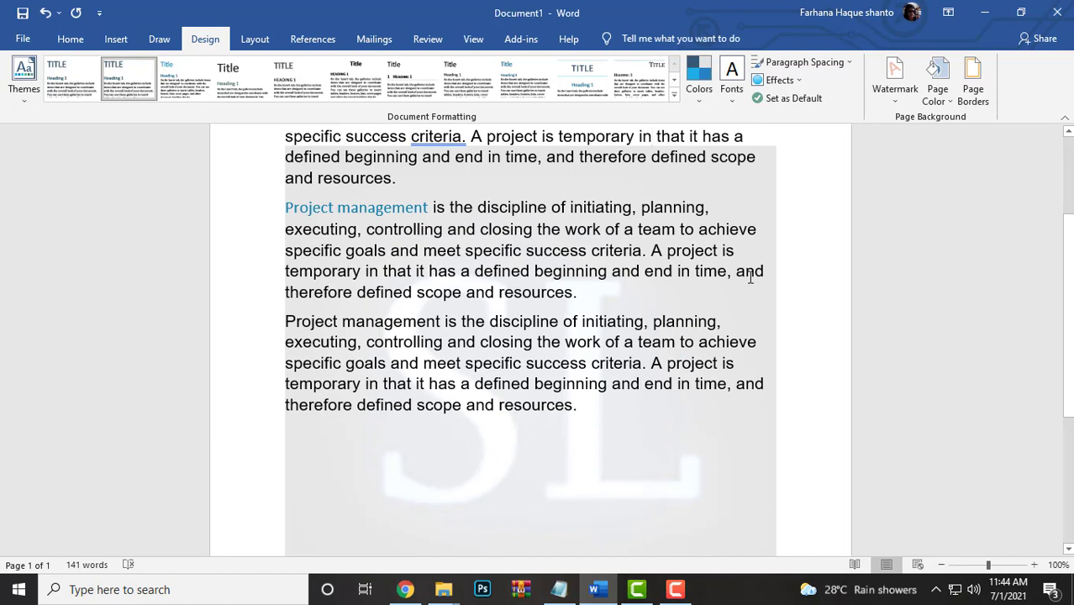
pyautogui.click(885, 101)
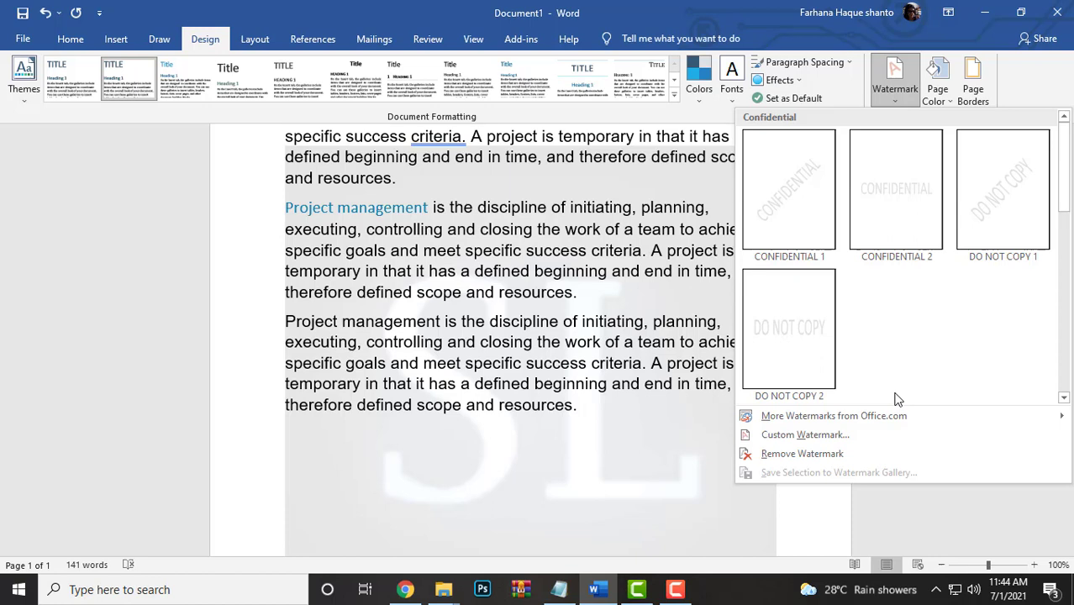
# - Remove the SL logo picture watermark from the page
pyautogui.click(896, 86)
pyautogui.click(895, 86)
pyautogui.click(811, 454)
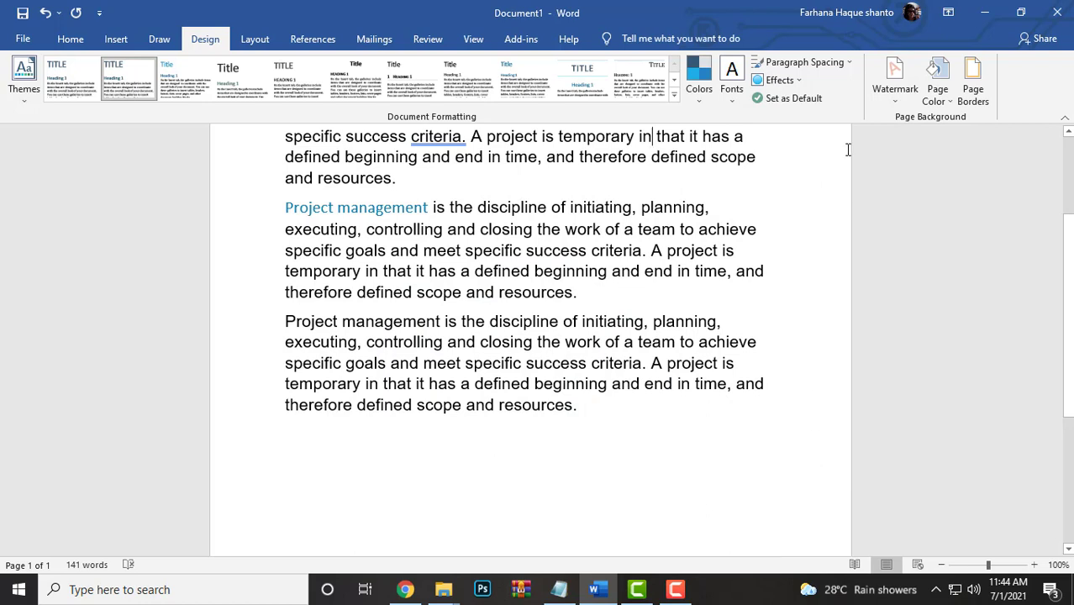
pyautogui.click(932, 99)
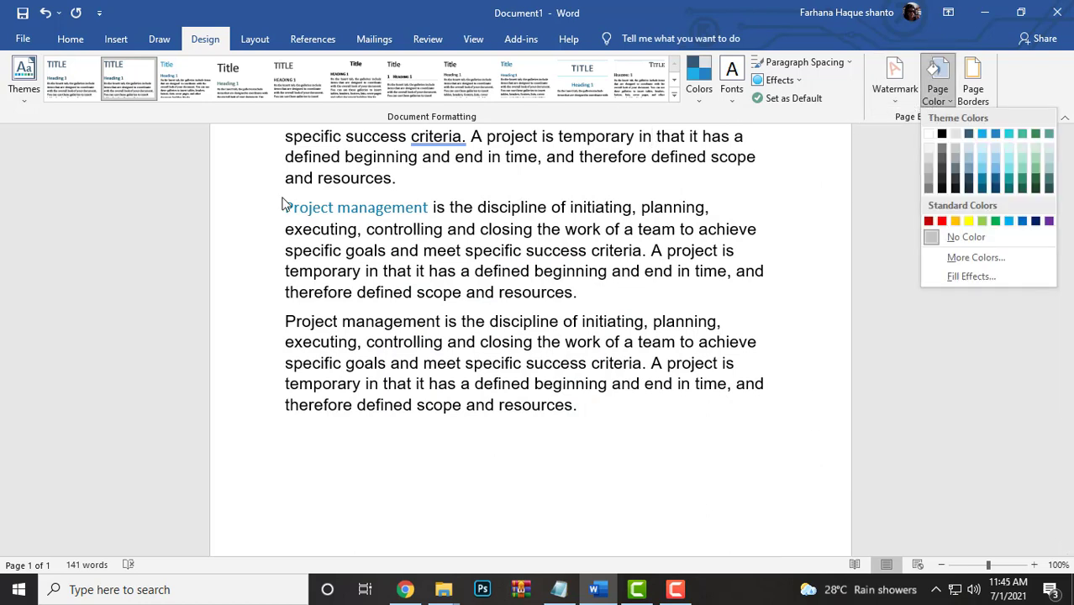
pyautogui.scroll(2, 492, 345)
pyautogui.scroll(1, 485, 318)
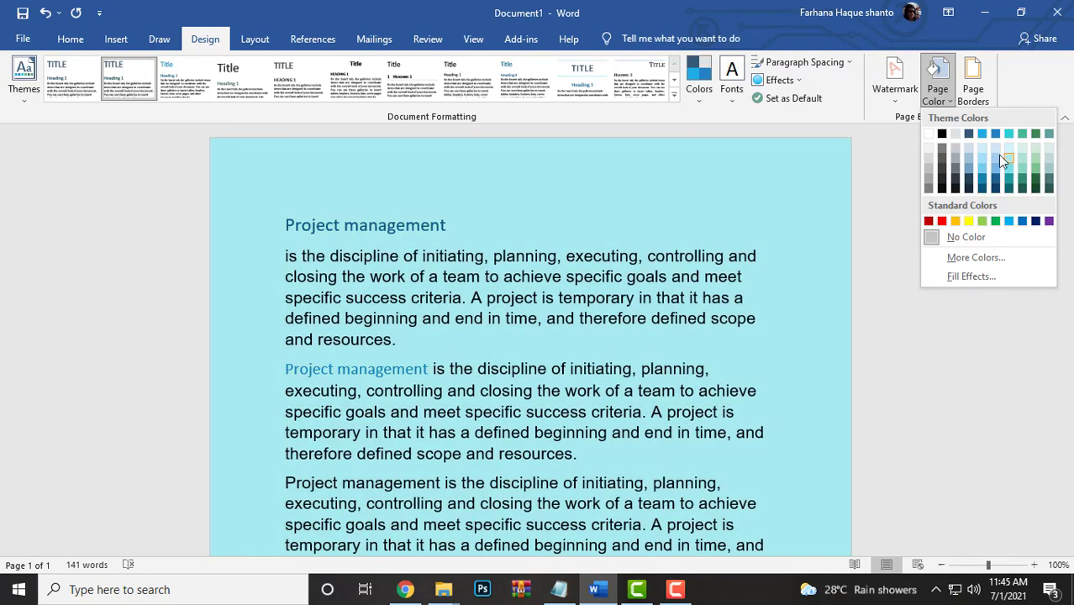
pyautogui.click(984, 163)
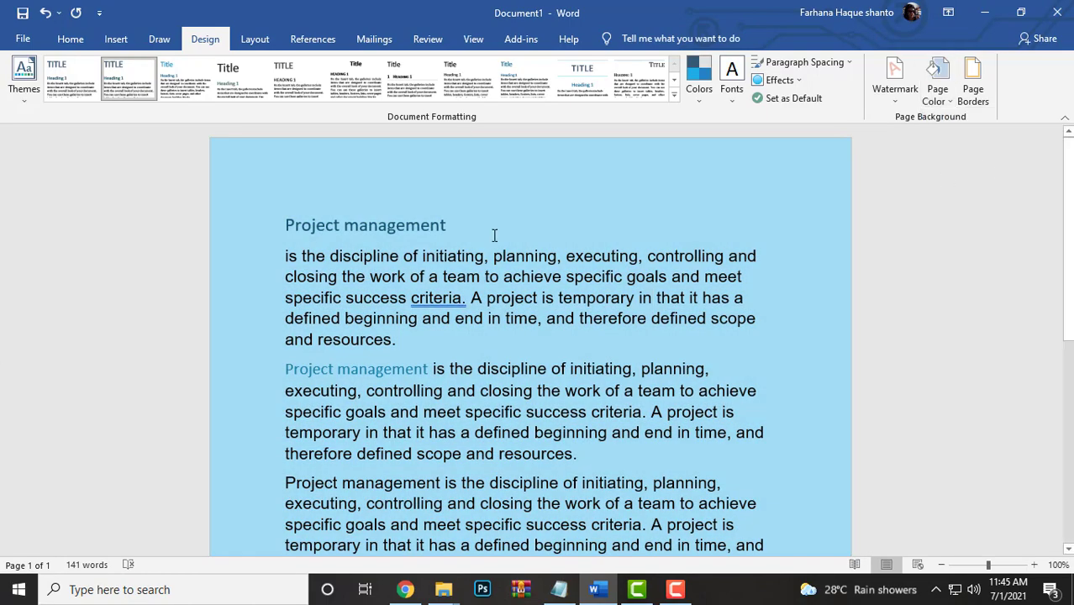
pyautogui.click(938, 94)
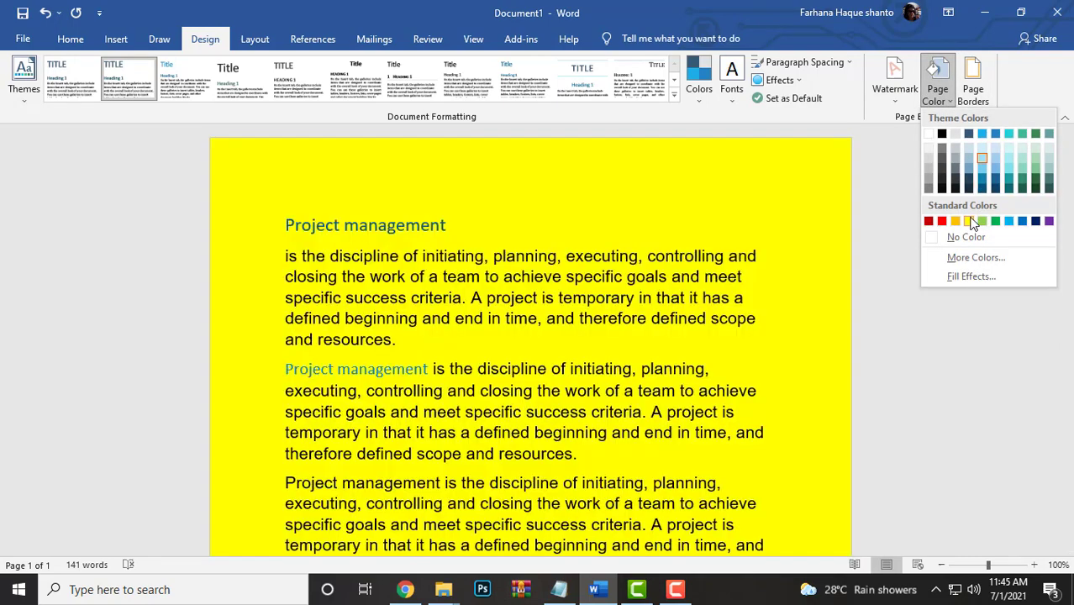
pyautogui.click(968, 221)
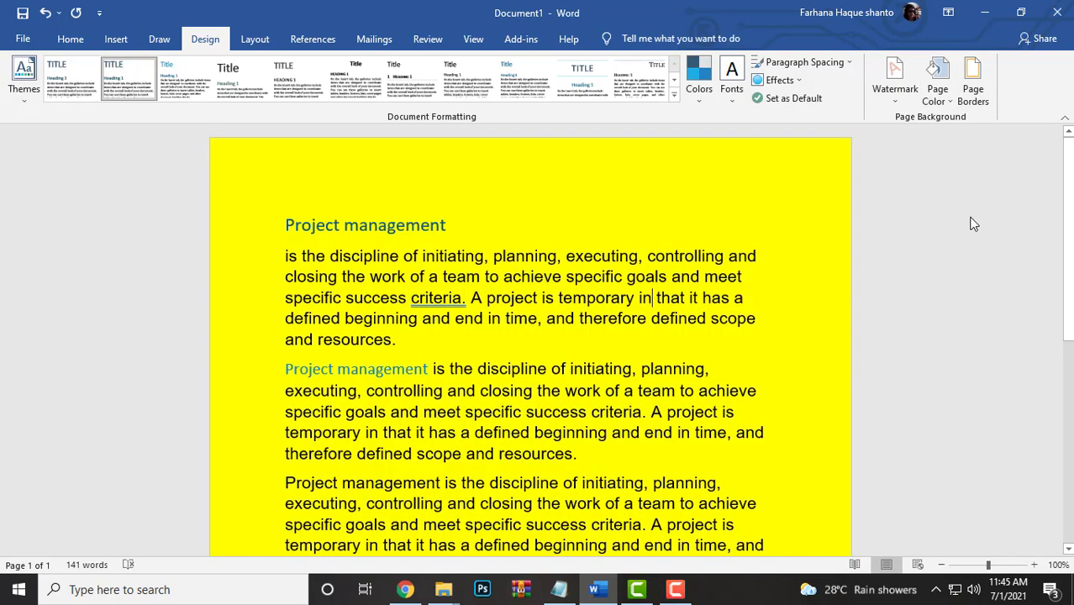
pyautogui.click(938, 94)
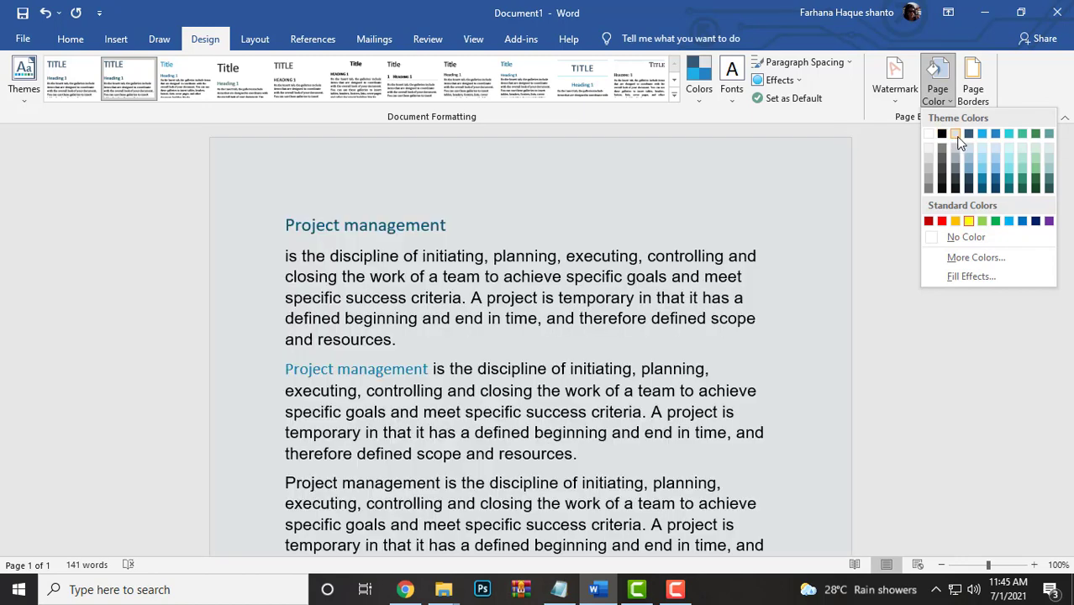
pyautogui.press('Escape')
pyautogui.click(938, 92)
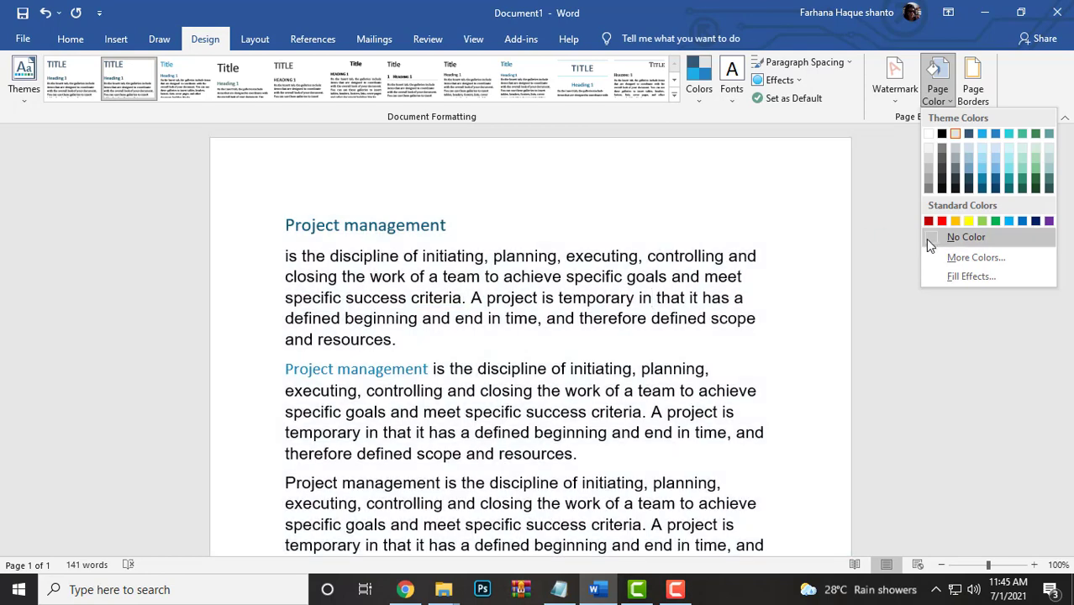
pyautogui.click(928, 240)
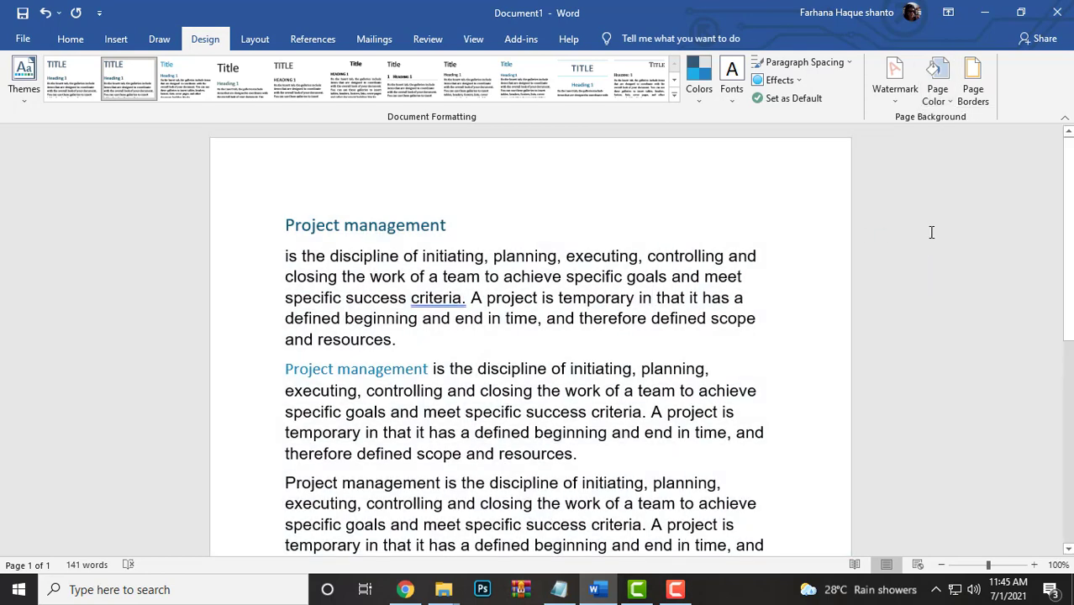
pyautogui.click(945, 88)
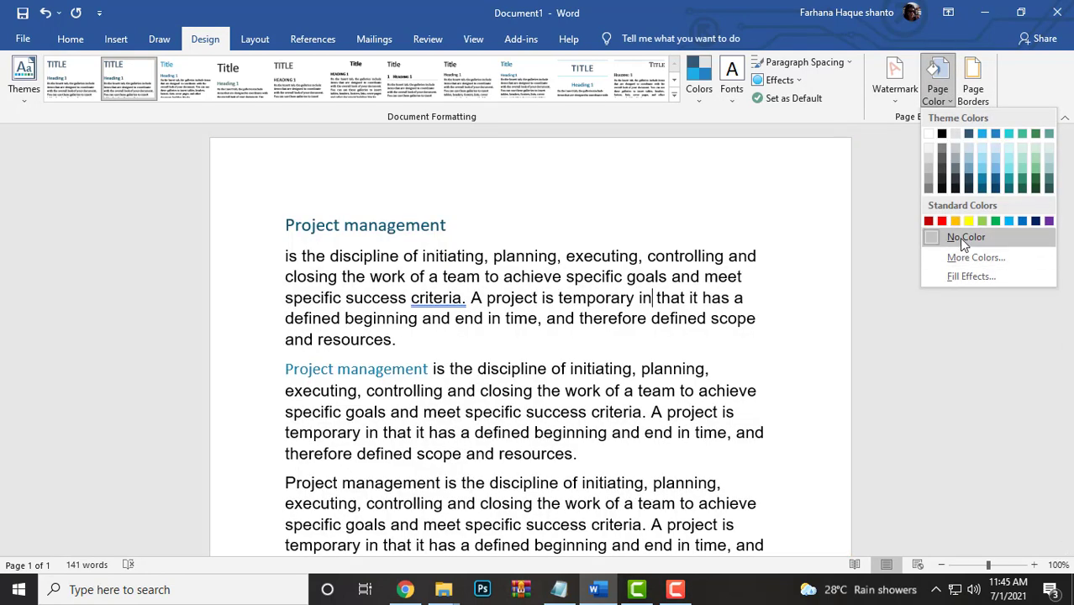
pyautogui.click(959, 238)
pyautogui.click(933, 99)
# - Fill the page background with a bright blue from the More Colors Standard swatches
pyautogui.click(989, 255)
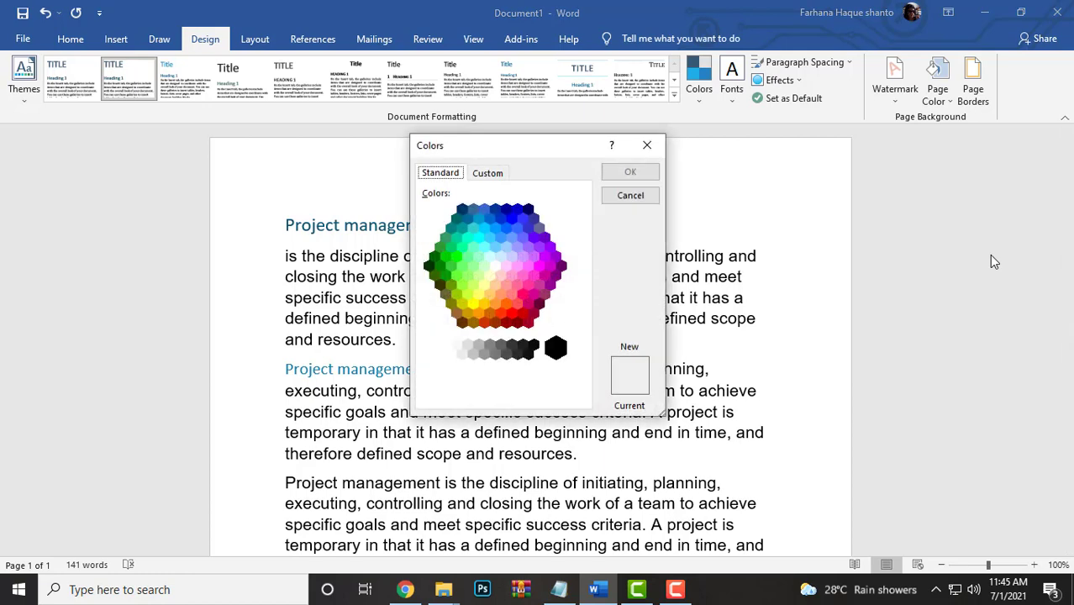
pyautogui.click(484, 174)
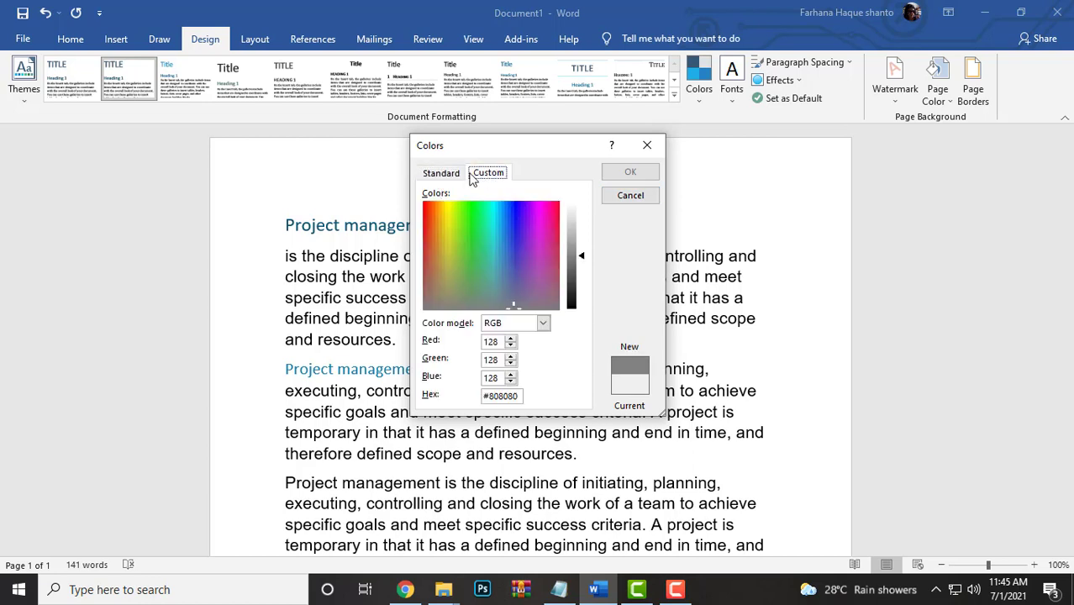
pyautogui.click(441, 173)
pyautogui.click(467, 231)
pyautogui.click(483, 240)
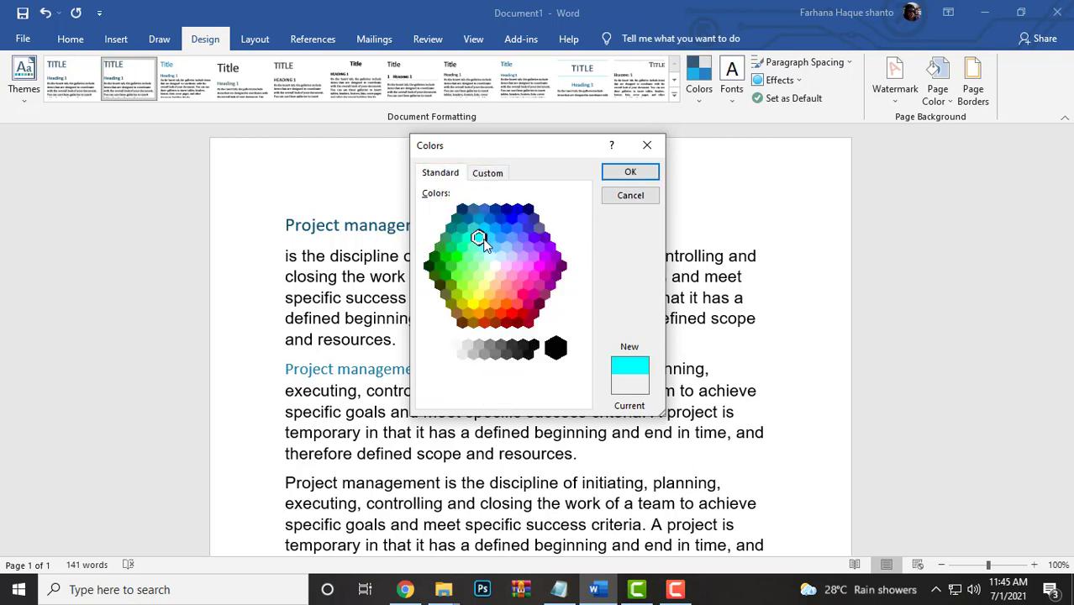
pyautogui.click(522, 217)
pyautogui.click(502, 217)
pyautogui.click(478, 217)
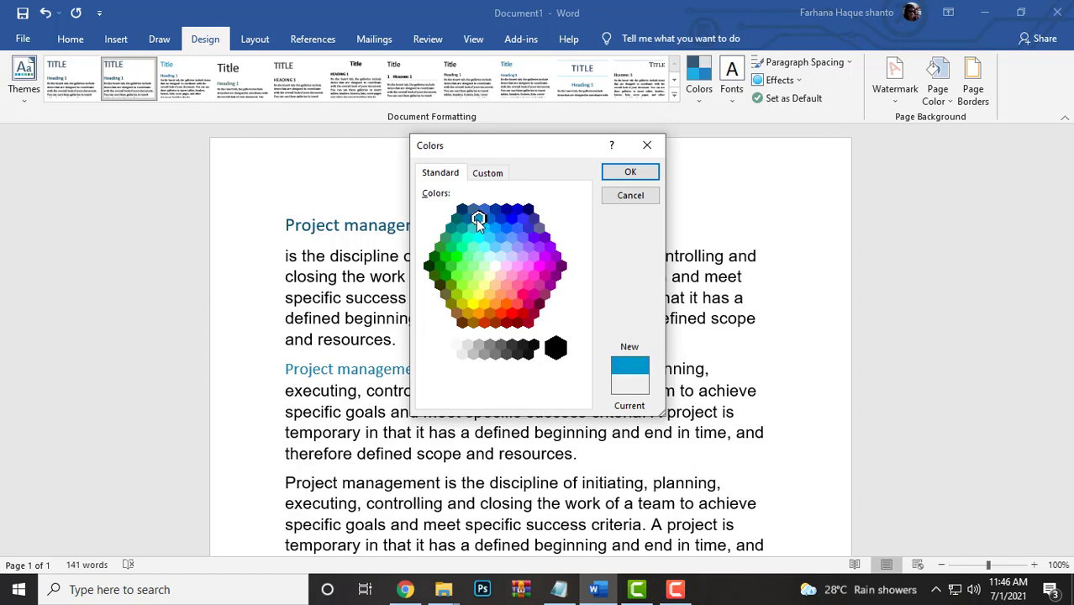
pyautogui.click(638, 176)
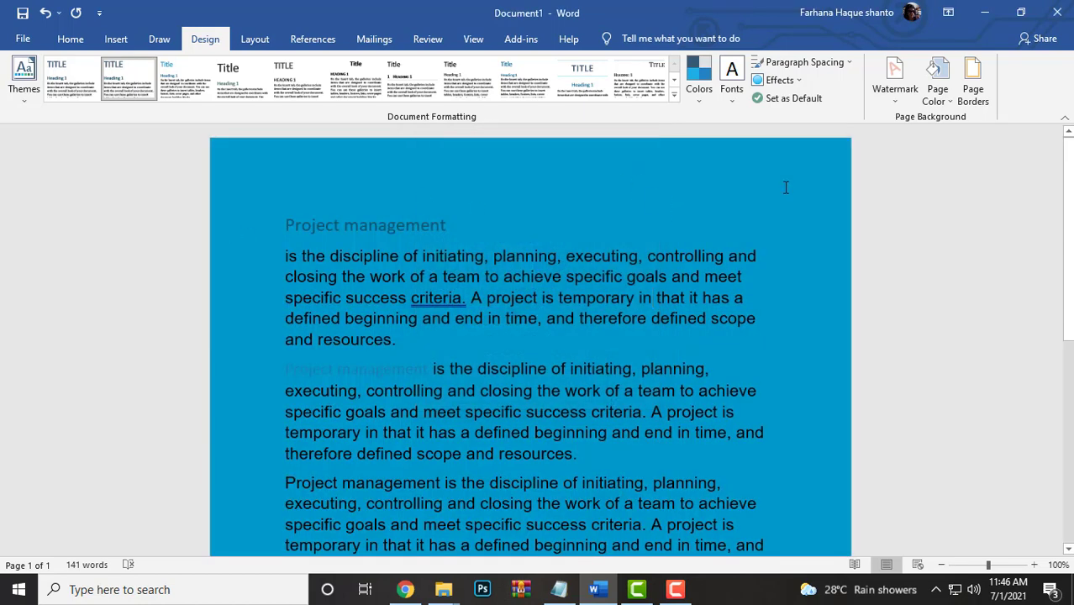
pyautogui.click(972, 88)
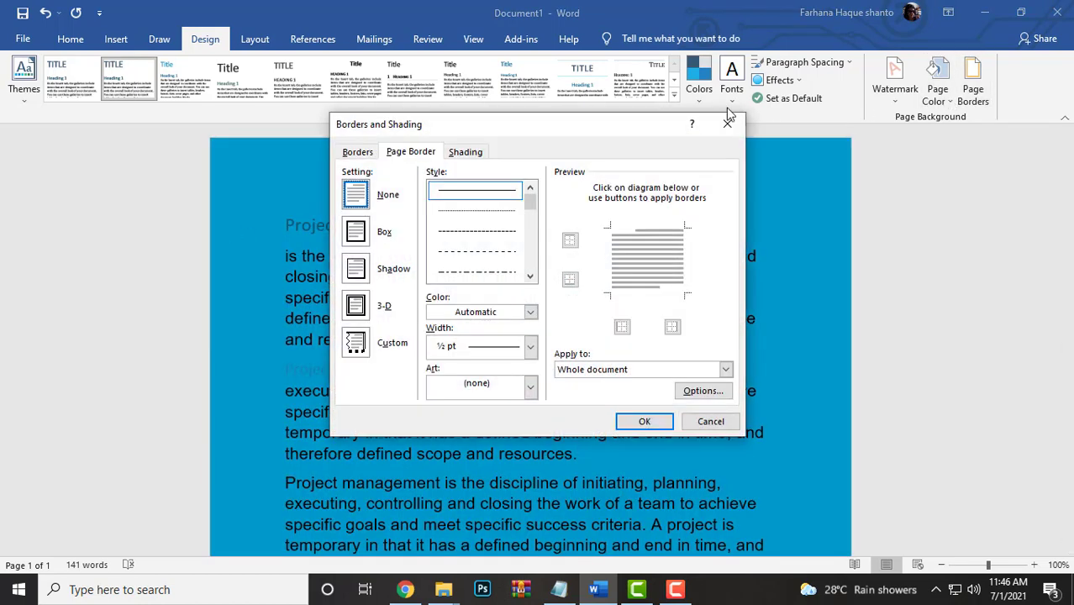
# - Replace the bright blue page colour with the custom RGB 41, 105, 163 (#2969A3) blue
pyautogui.click(728, 123)
pyautogui.click(938, 88)
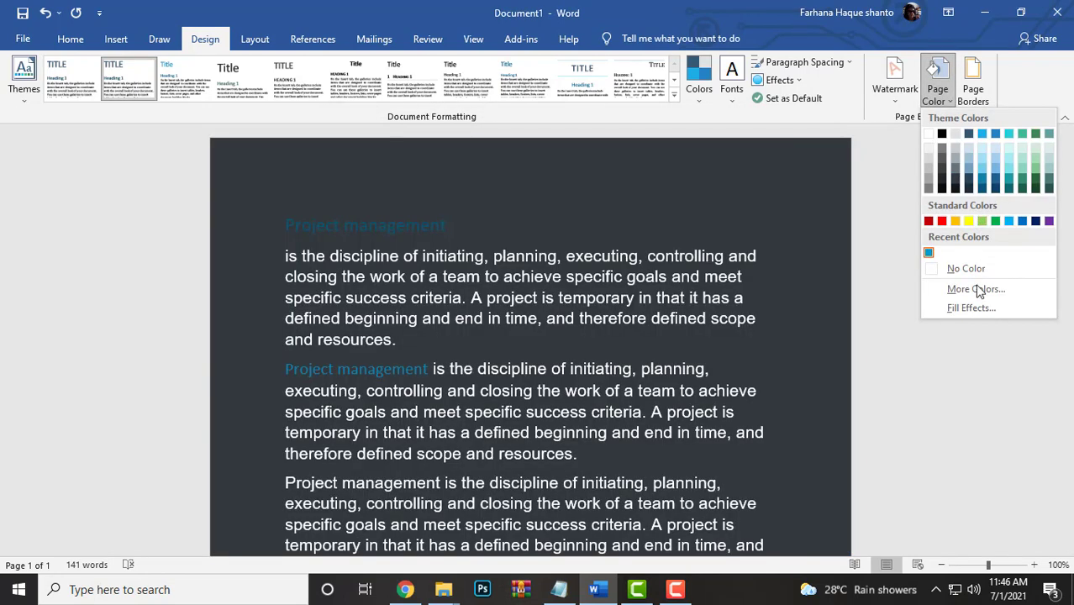
pyautogui.click(975, 289)
pyautogui.click(505, 177)
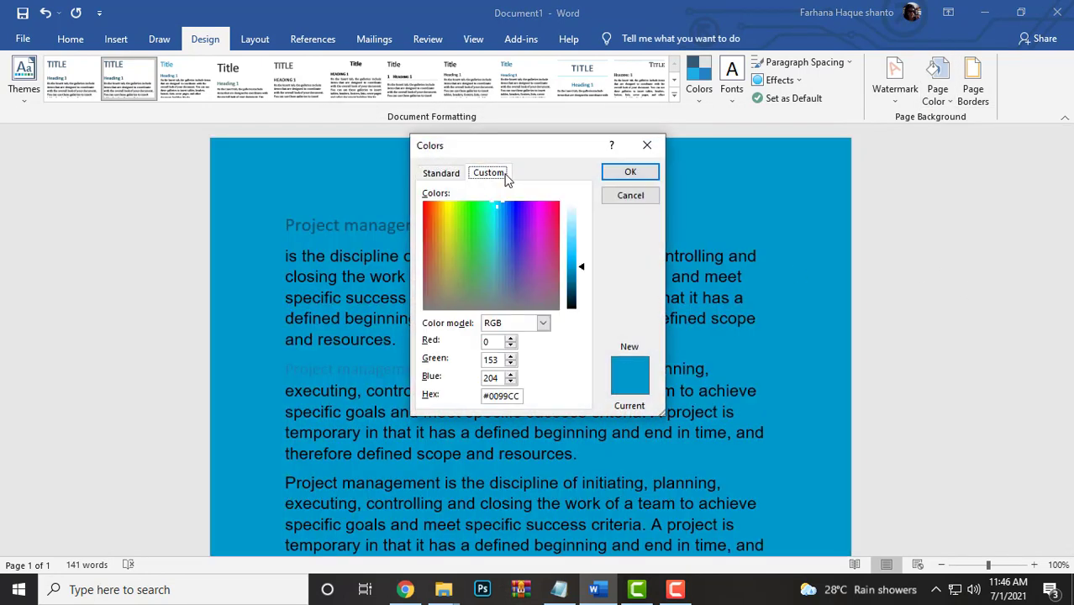
pyautogui.moveTo(480, 211); pyautogui.dragTo(535, 227)
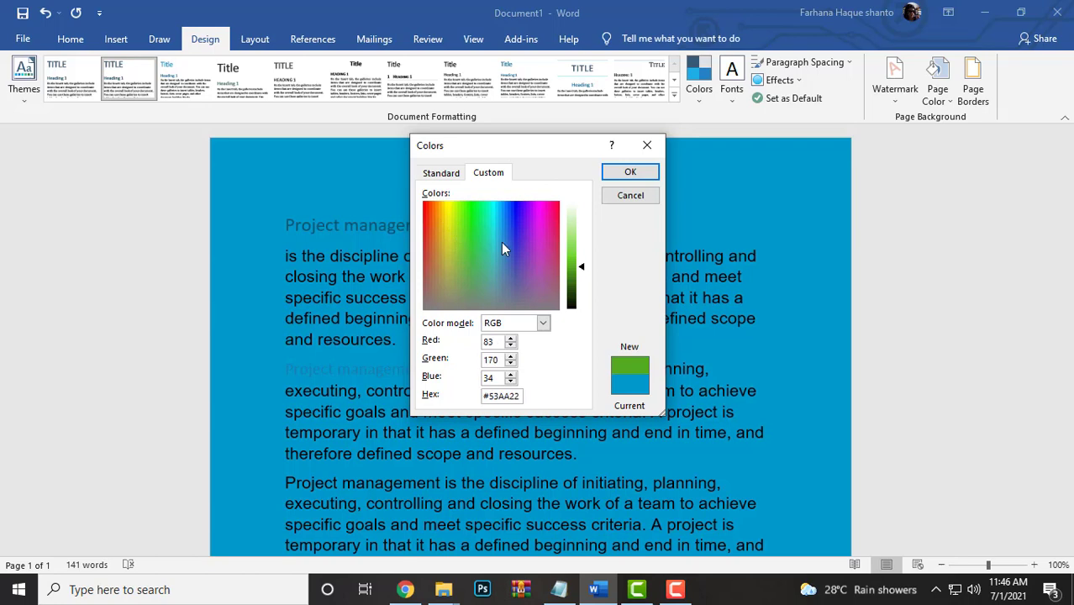
pyautogui.click(547, 324)
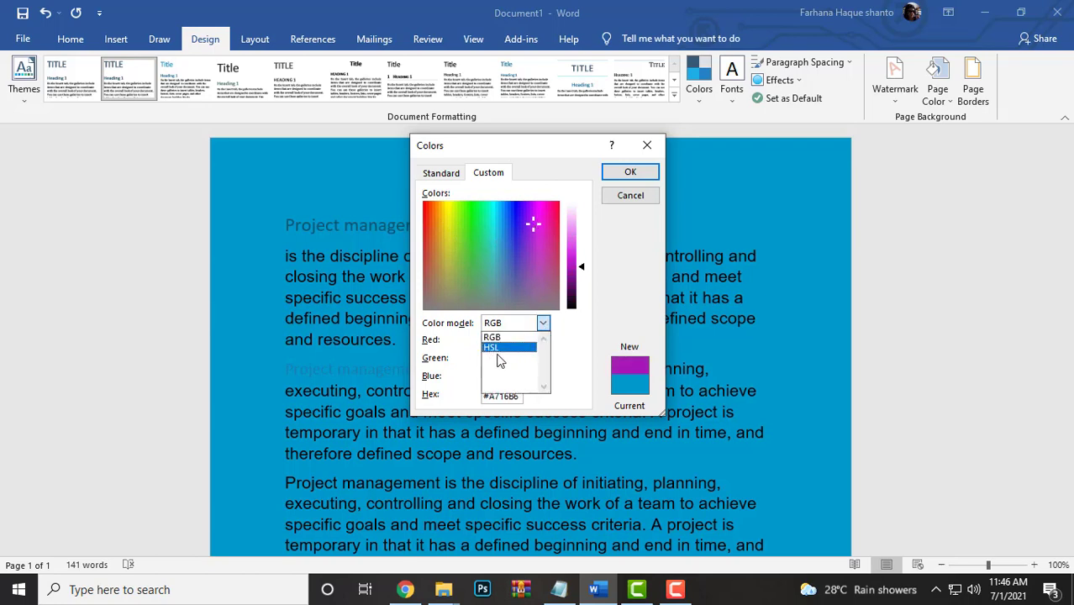
pyautogui.click(504, 336)
pyautogui.click(501, 245)
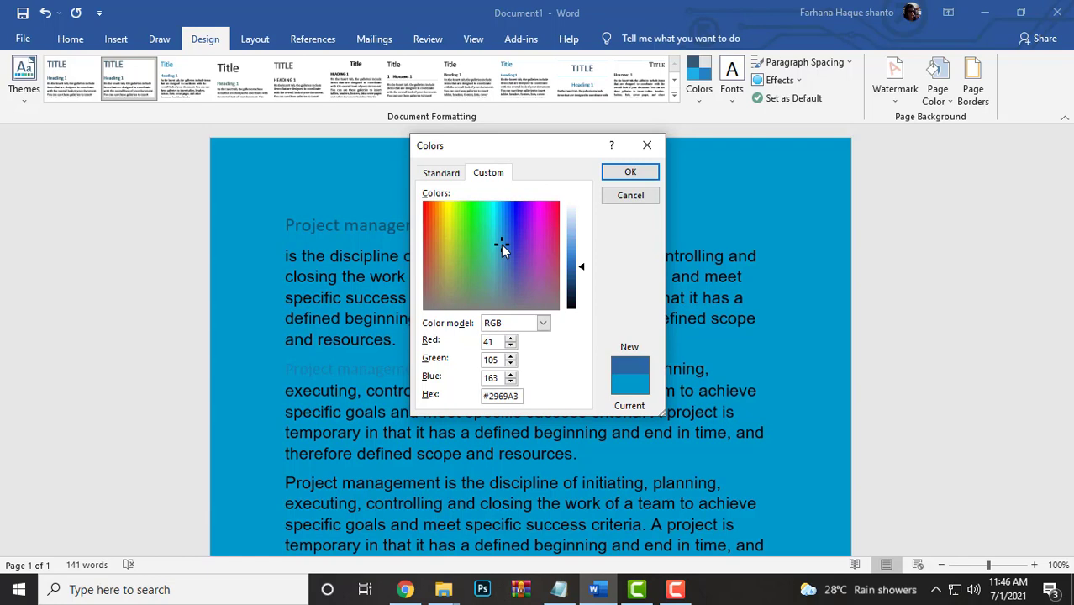
pyautogui.click(632, 172)
pyautogui.scroll(-1, 710, 252)
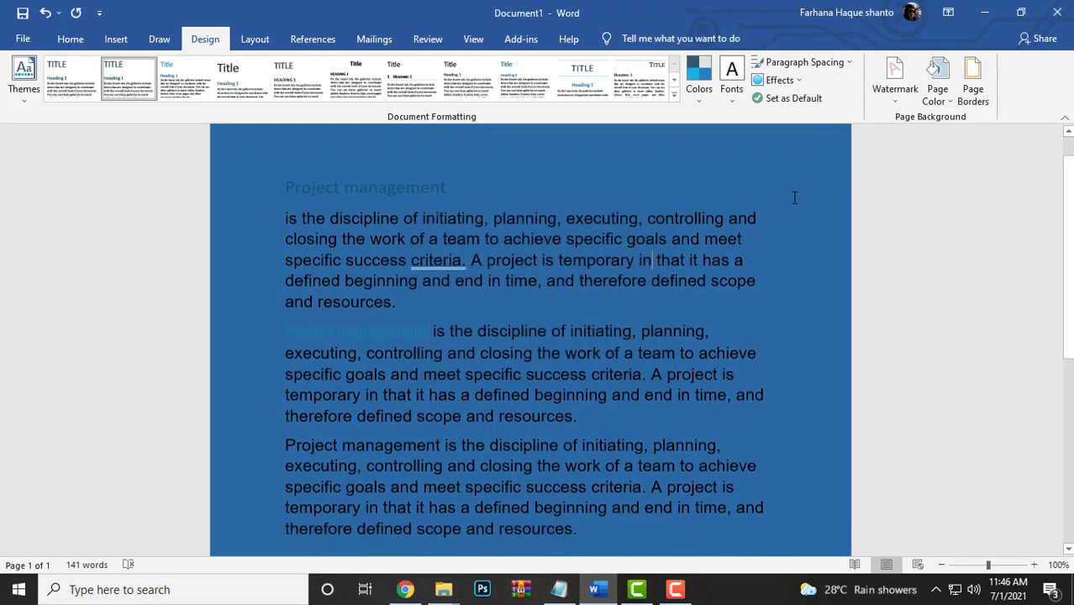
# - Bring up the page background's Fill Effects dialog and move it aside
pyautogui.click(938, 91)
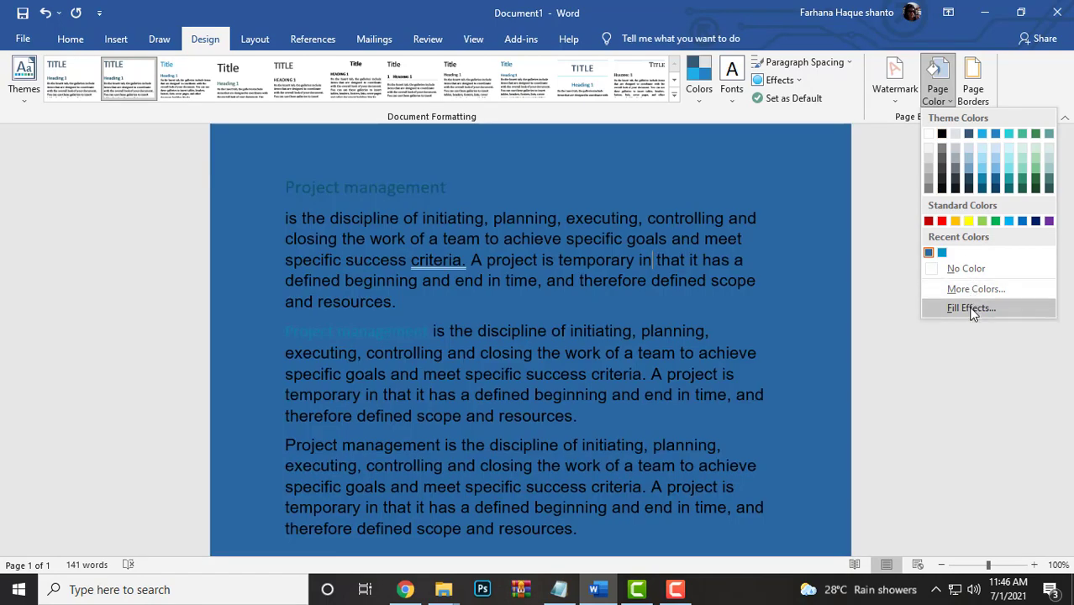
pyautogui.click(971, 310)
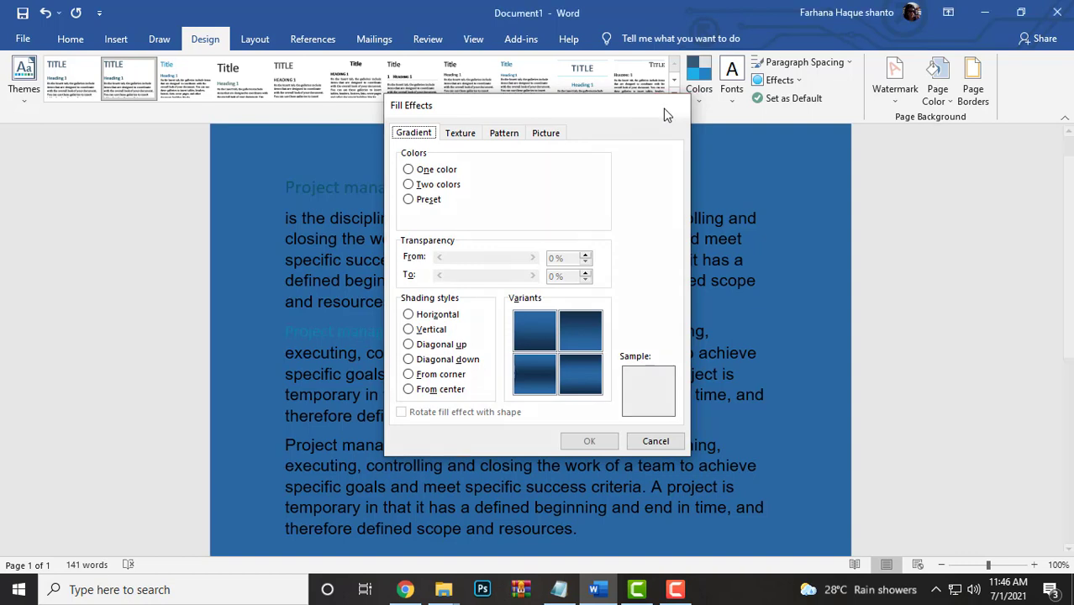
pyautogui.press('Escape')
pyautogui.click(938, 88)
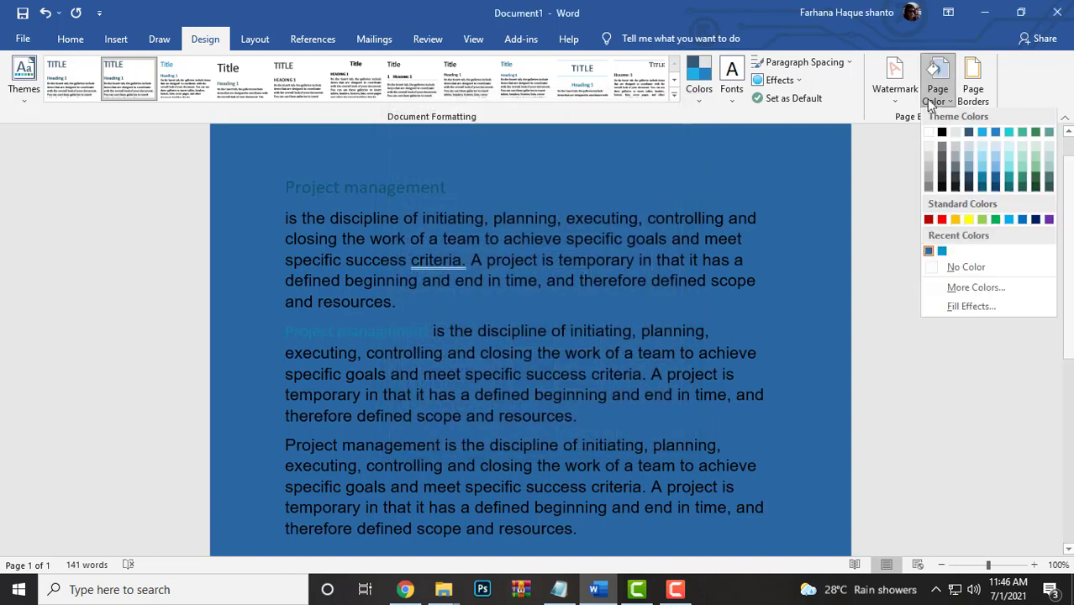
pyautogui.click(970, 309)
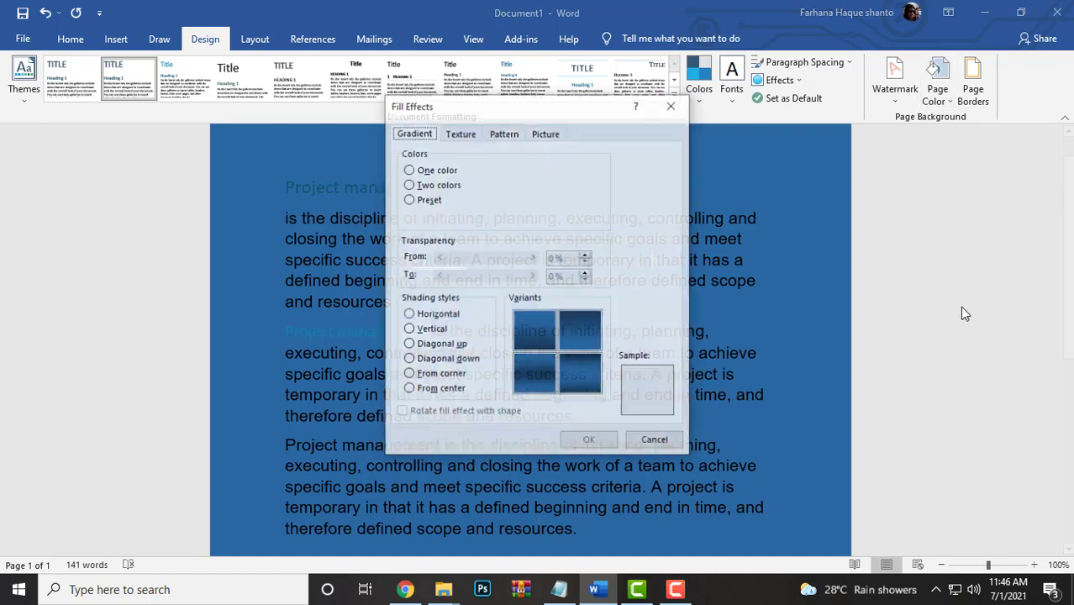
pyautogui.moveTo(576, 126); pyautogui.dragTo(454, 110)
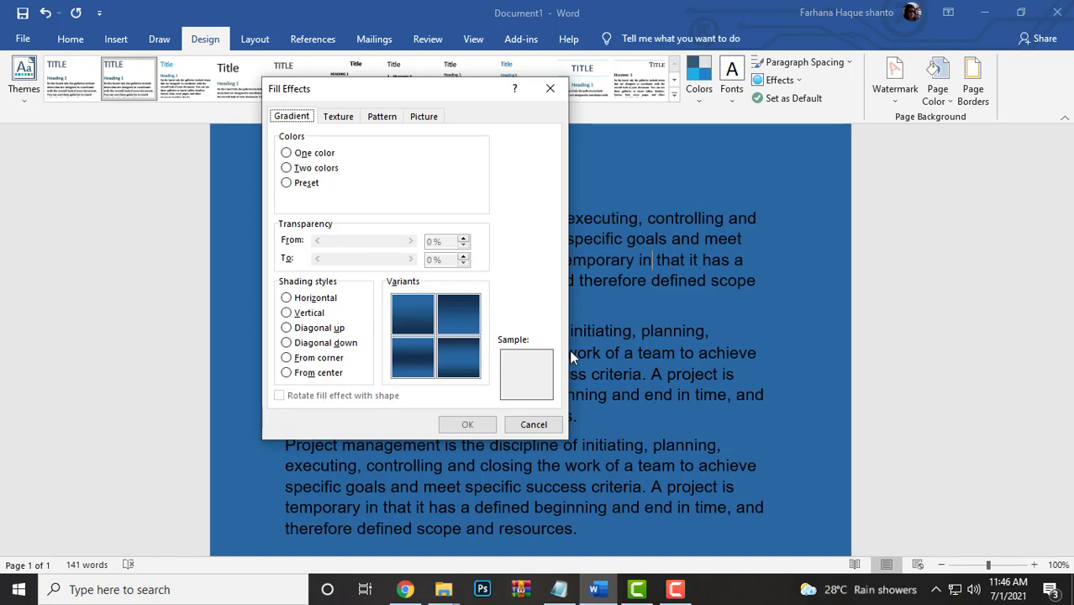
# - Set the gradient to One color with light blue as the colour
pyautogui.click(286, 154)
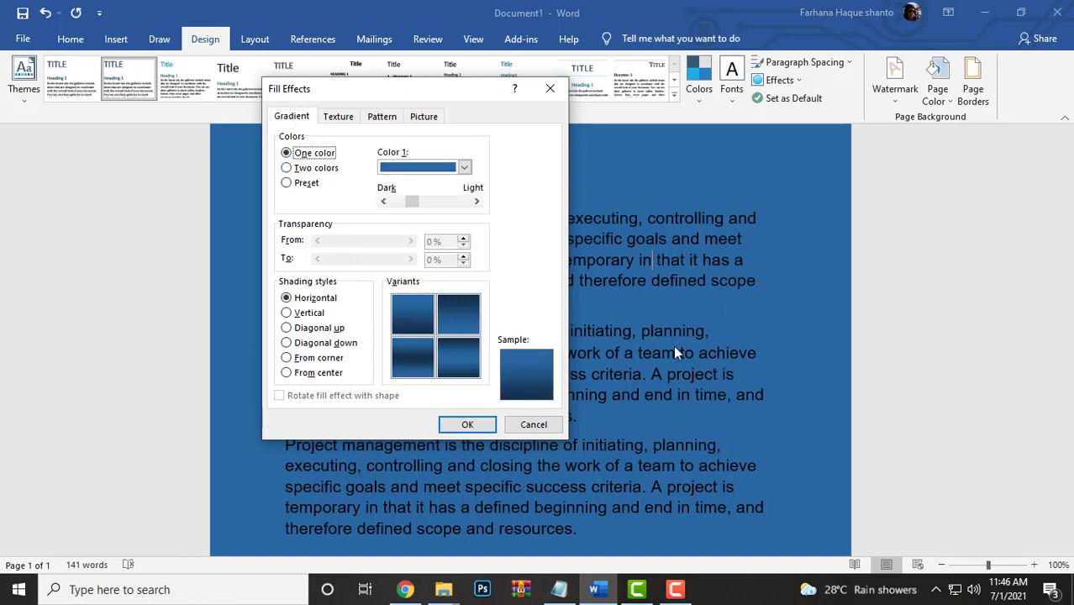
pyautogui.click(287, 168)
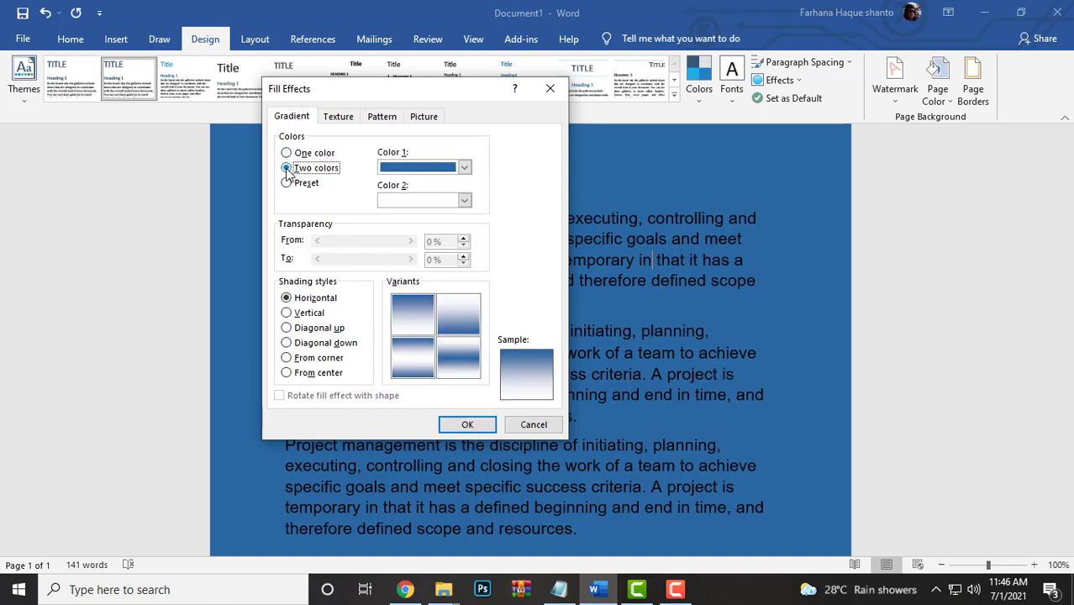
pyautogui.click(464, 201)
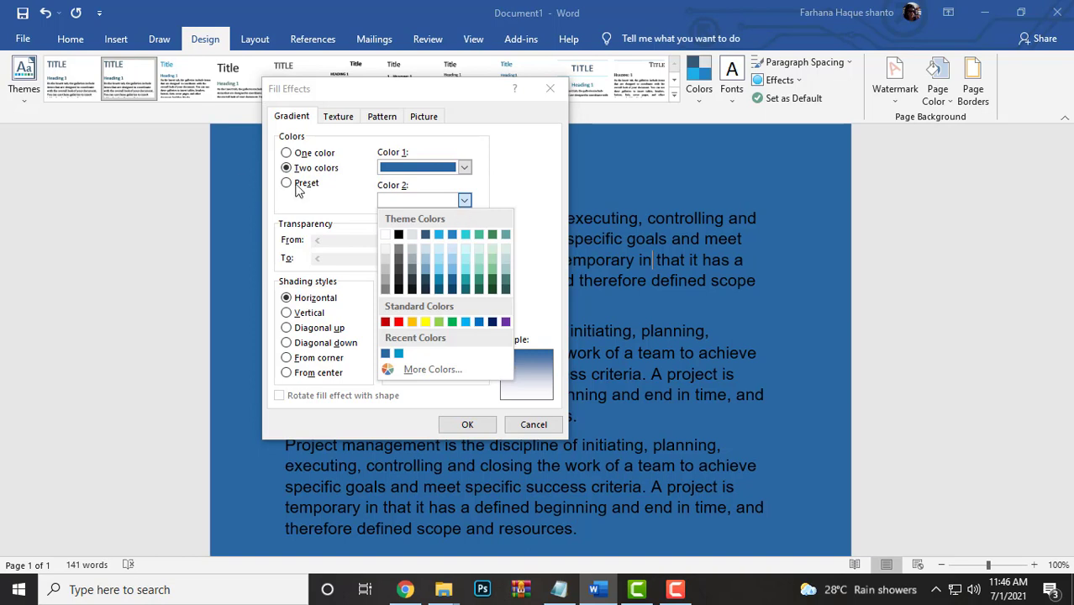
pyautogui.click(286, 153)
pyautogui.click(286, 153)
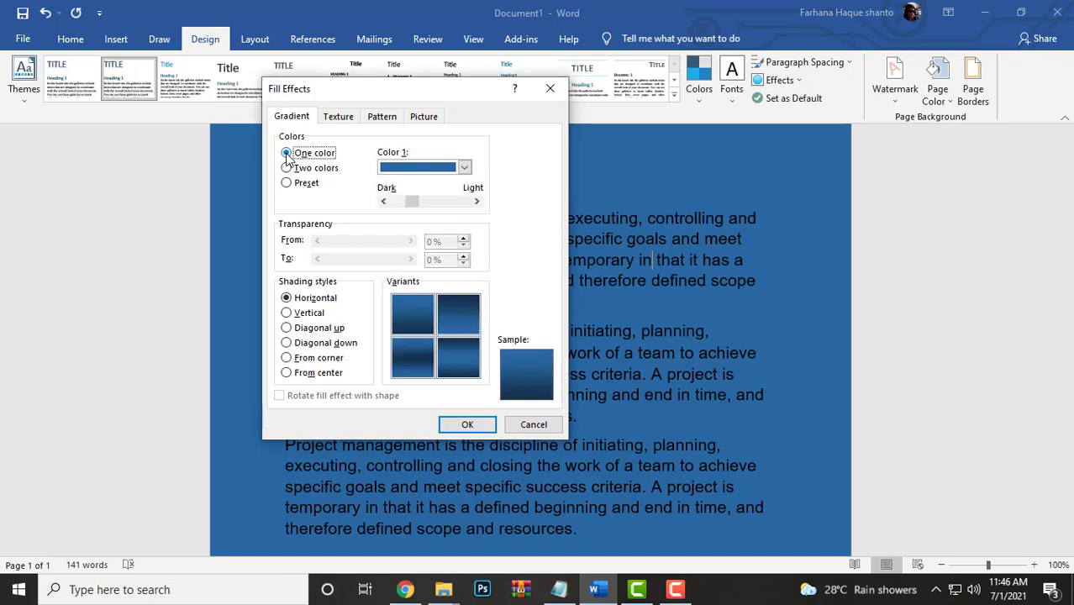
pyautogui.click(463, 168)
pyautogui.click(438, 227)
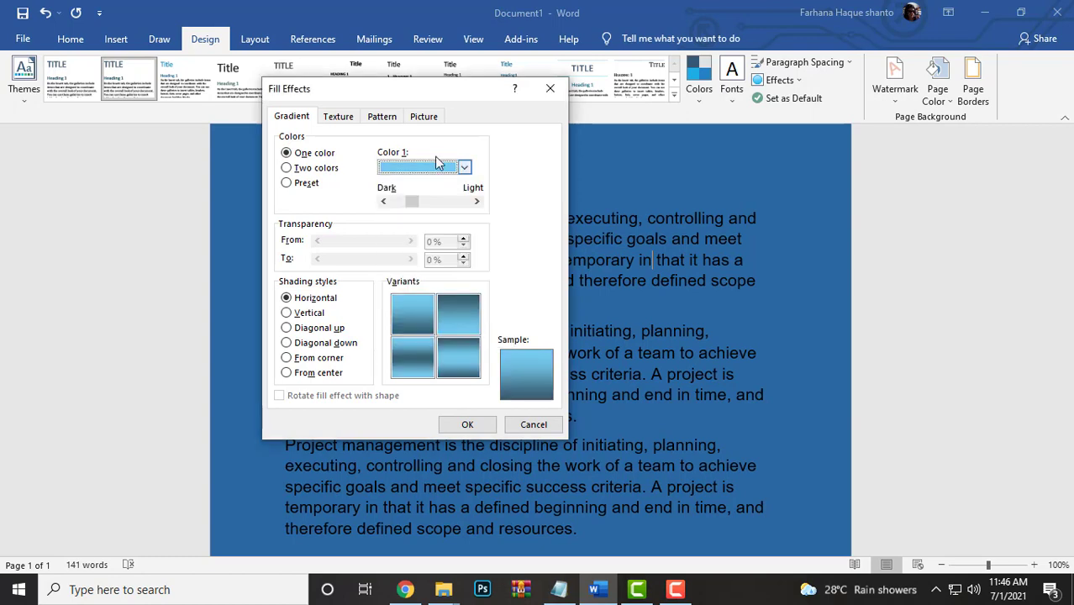
# - Apply the light blue one-colour gradient and scroll to review the page
pyautogui.click(467, 425)
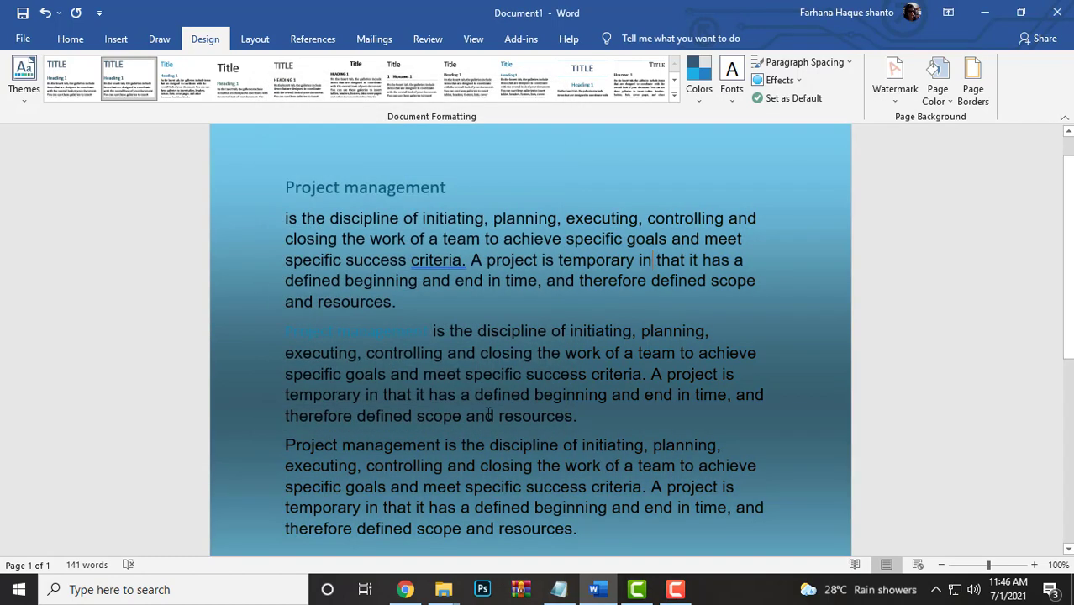
pyautogui.scroll(-3, 510, 361)
pyautogui.scroll(-4, 511, 367)
pyautogui.scroll(2, 504, 420)
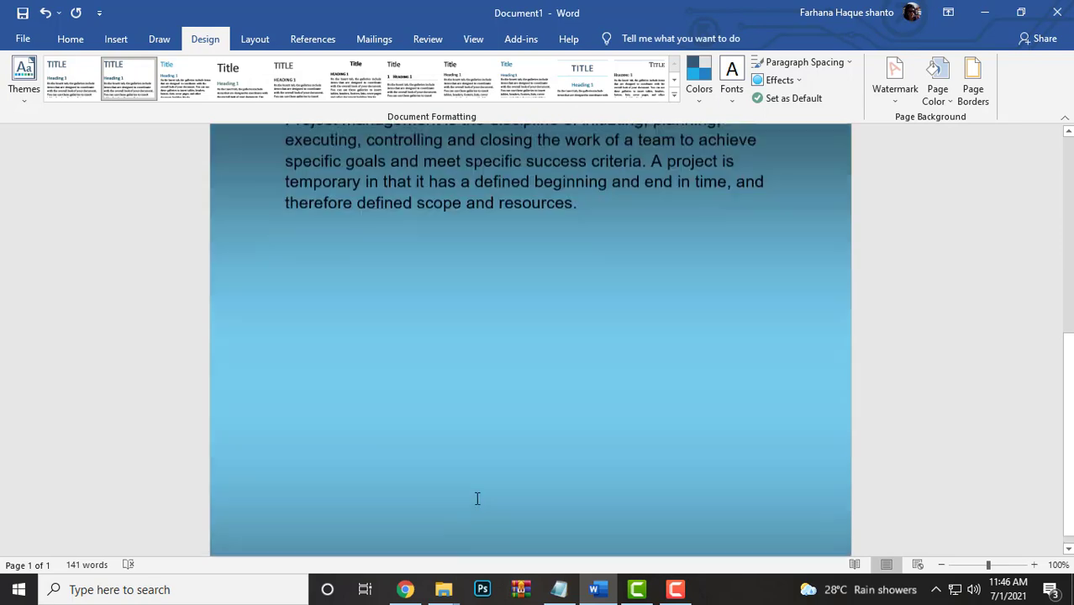
pyautogui.scroll(5, 487, 471)
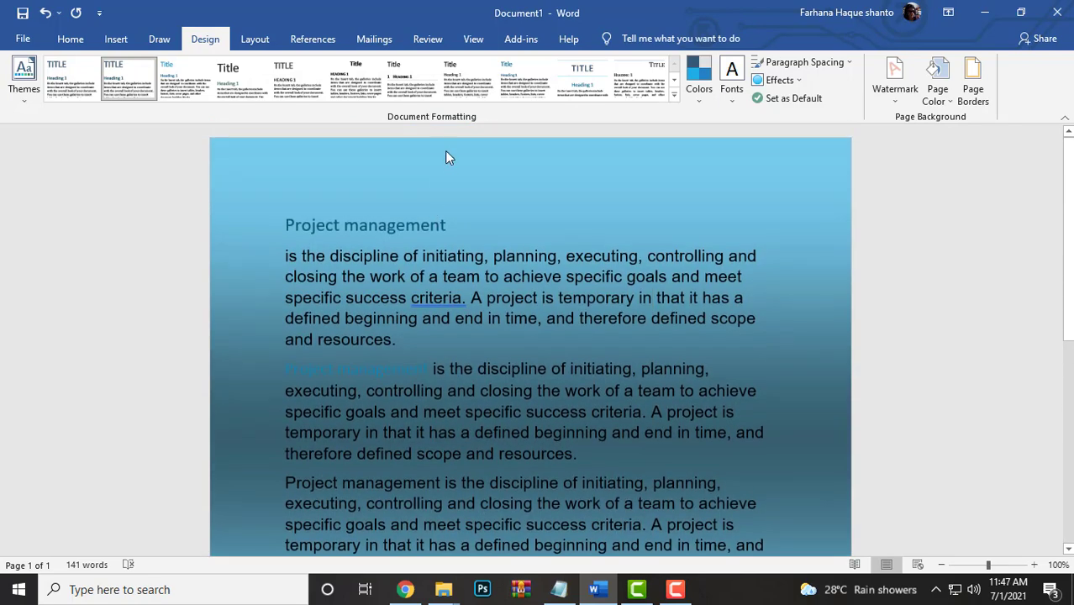
pyautogui.scroll(-3, 502, 446)
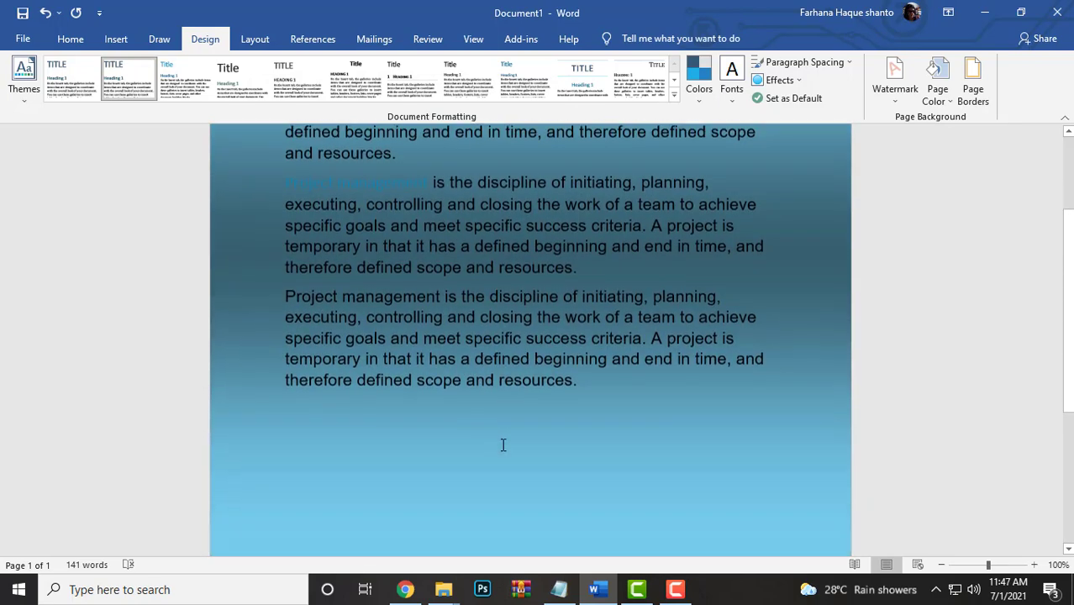
pyautogui.scroll(-1, 400, 280)
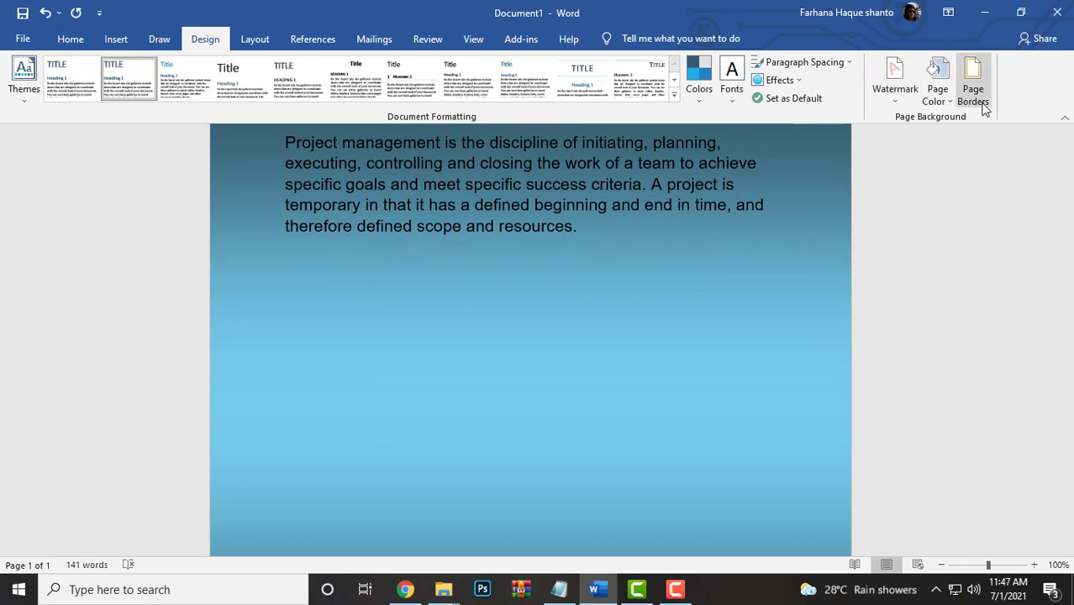
# - Change to a Two colors gradient with dark blue as Color 2 and apply it
pyautogui.click(937, 84)
pyautogui.click(962, 308)
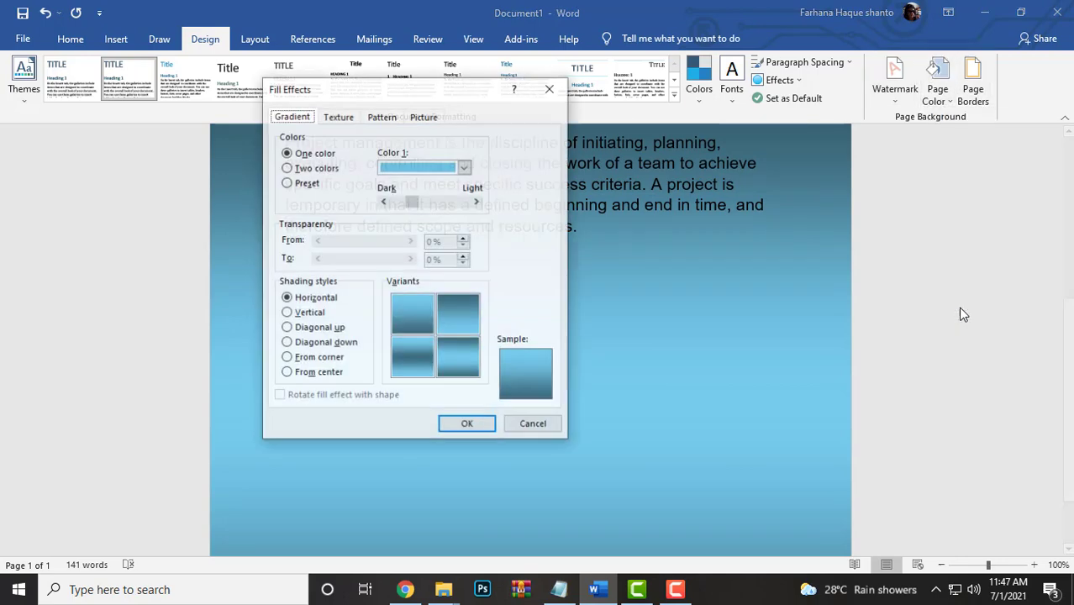
pyautogui.click(287, 169)
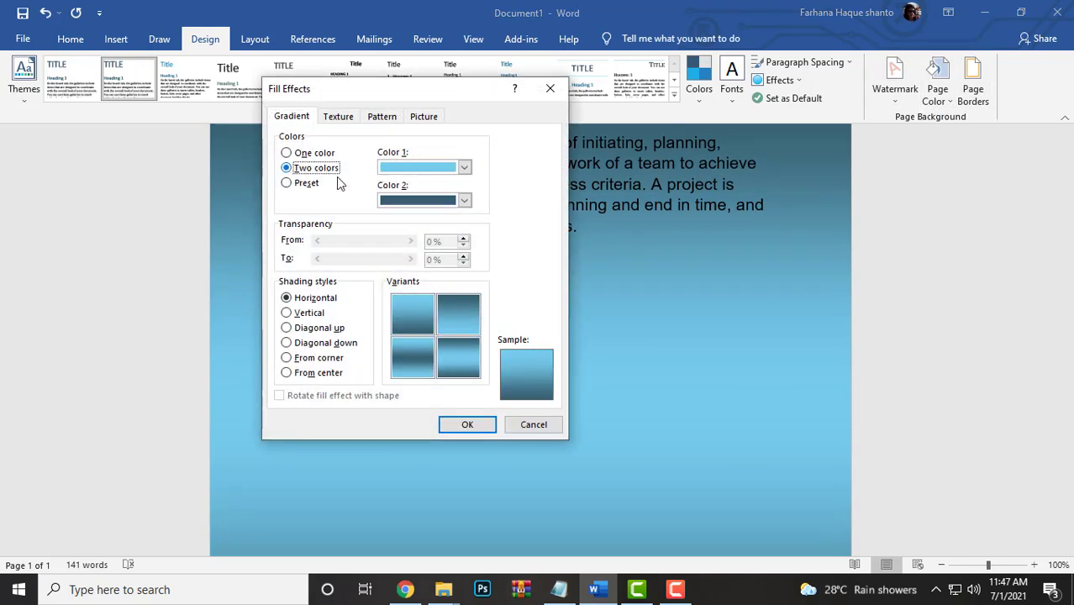
pyautogui.click(464, 199)
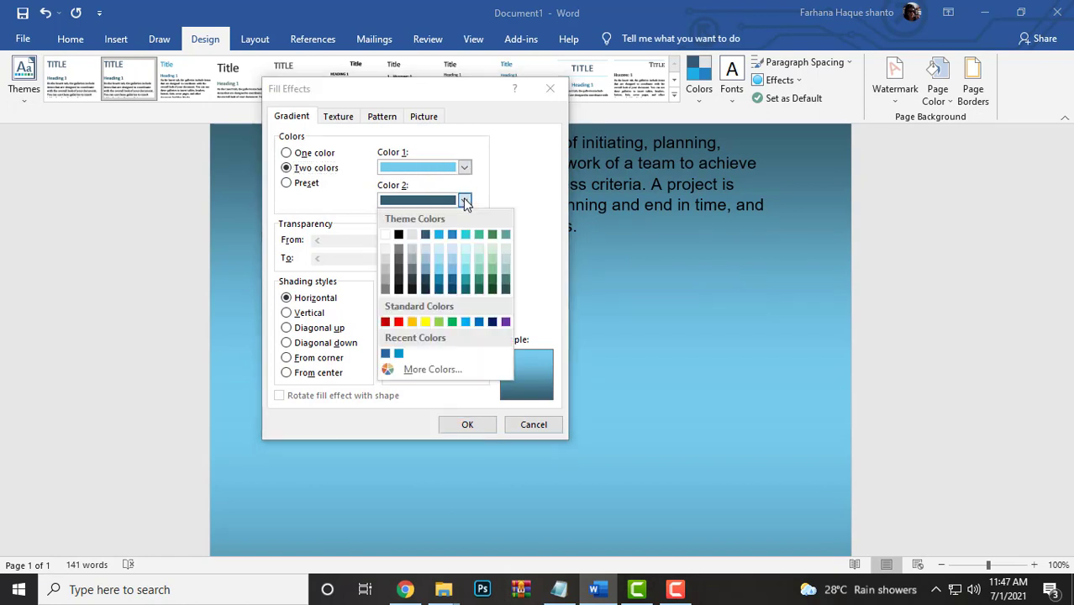
pyautogui.click(451, 280)
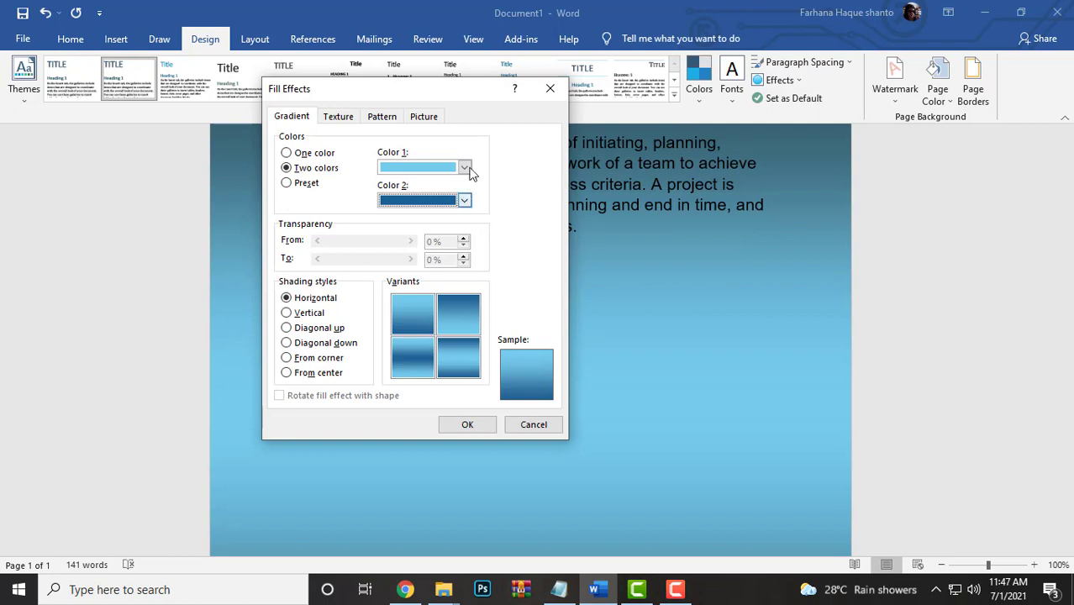
pyautogui.click(464, 200)
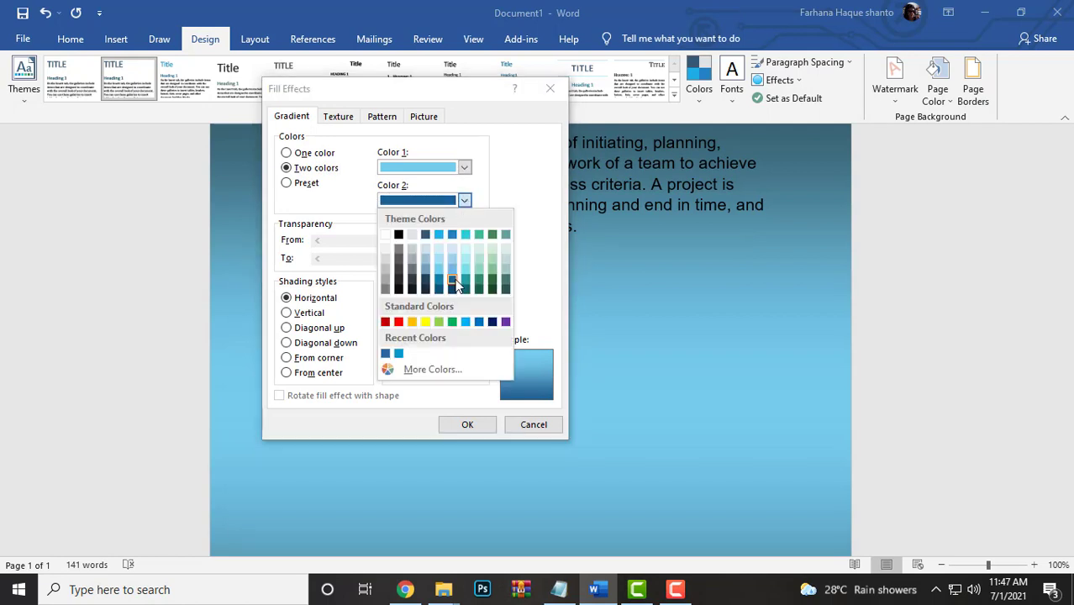
pyautogui.click(452, 280)
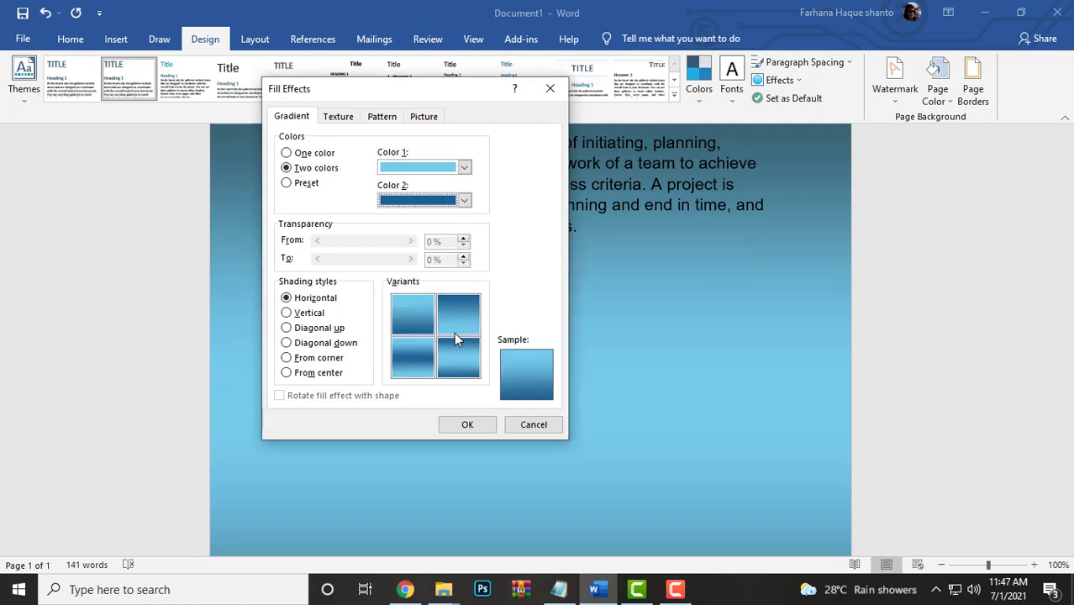
pyautogui.click(467, 424)
pyautogui.scroll(3, 555, 252)
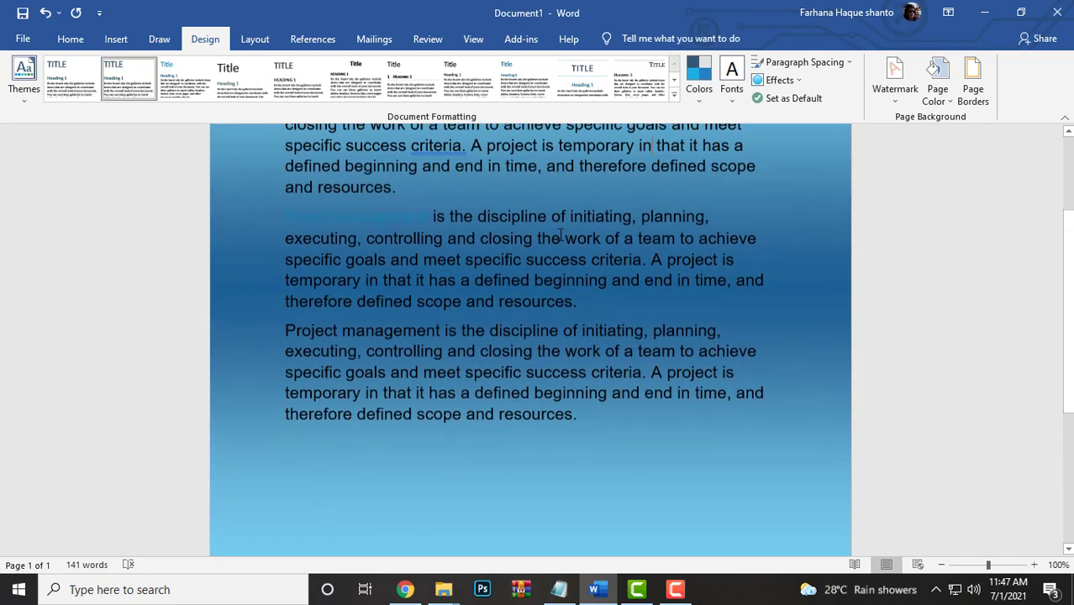
# - Set gradient Color 1 to light green and Color 2 to dark green, then apply
pyautogui.click(937, 84)
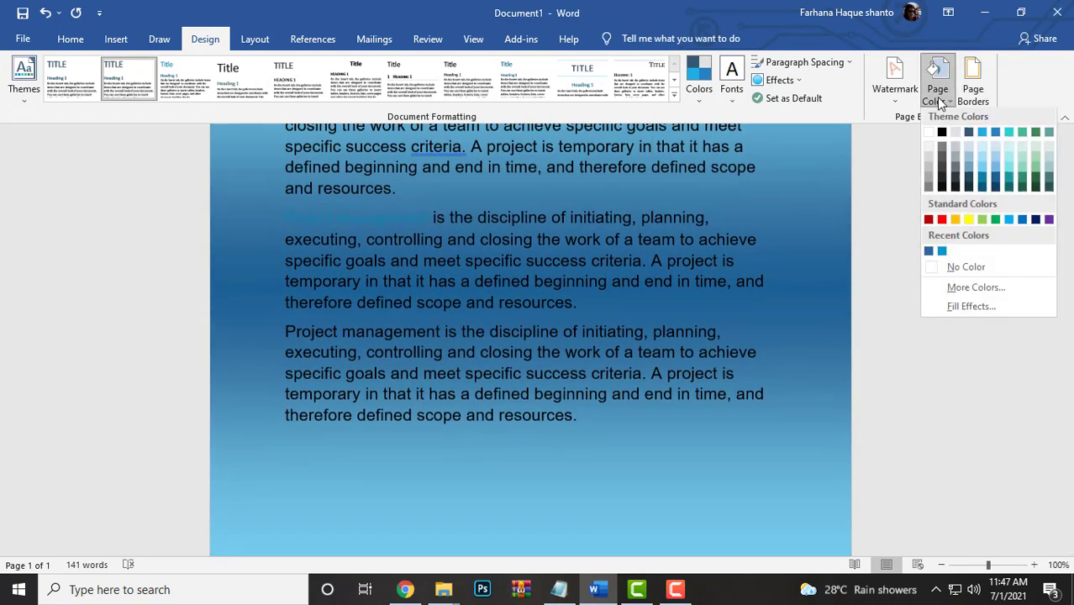
pyautogui.click(1011, 308)
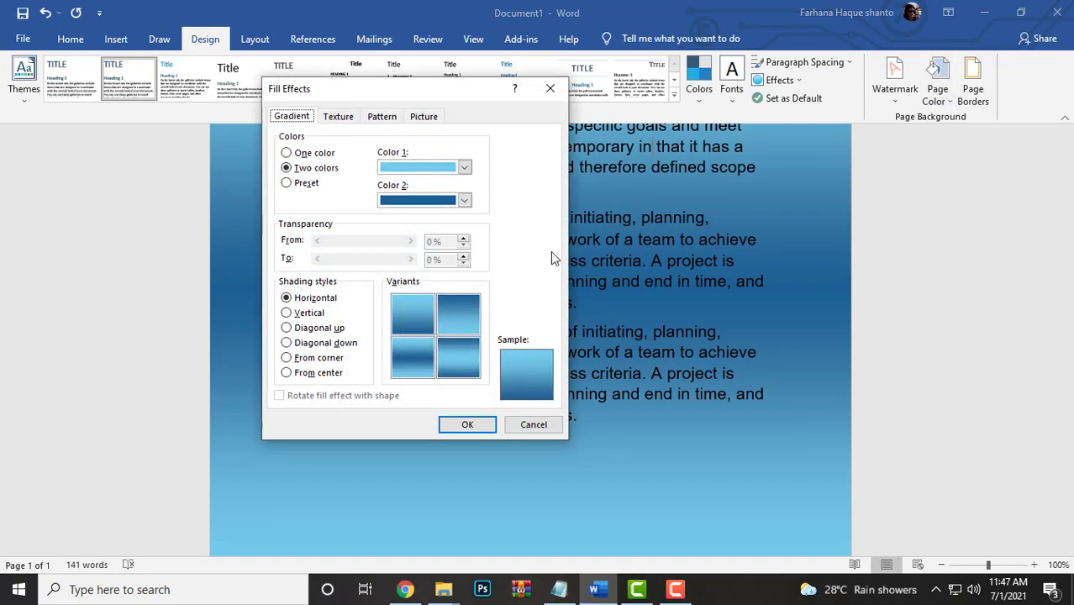
pyautogui.click(465, 168)
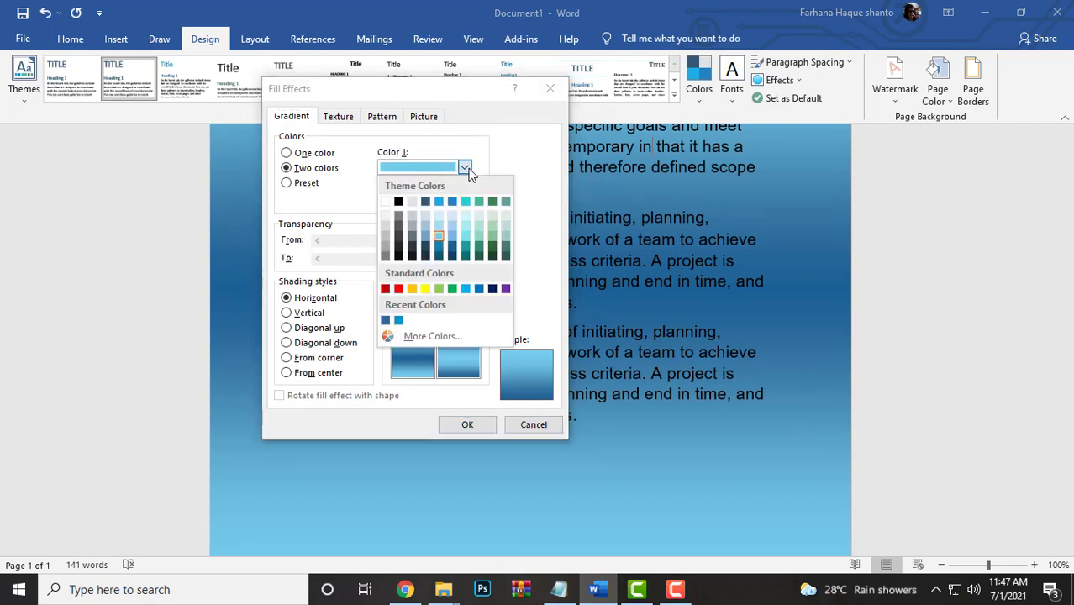
pyautogui.click(494, 234)
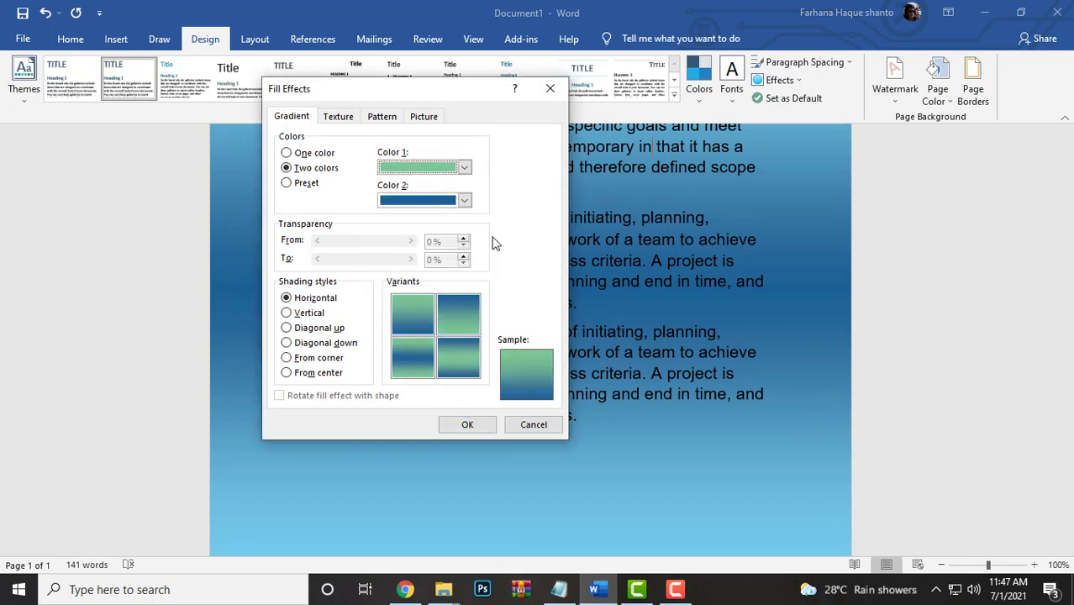
pyautogui.click(463, 201)
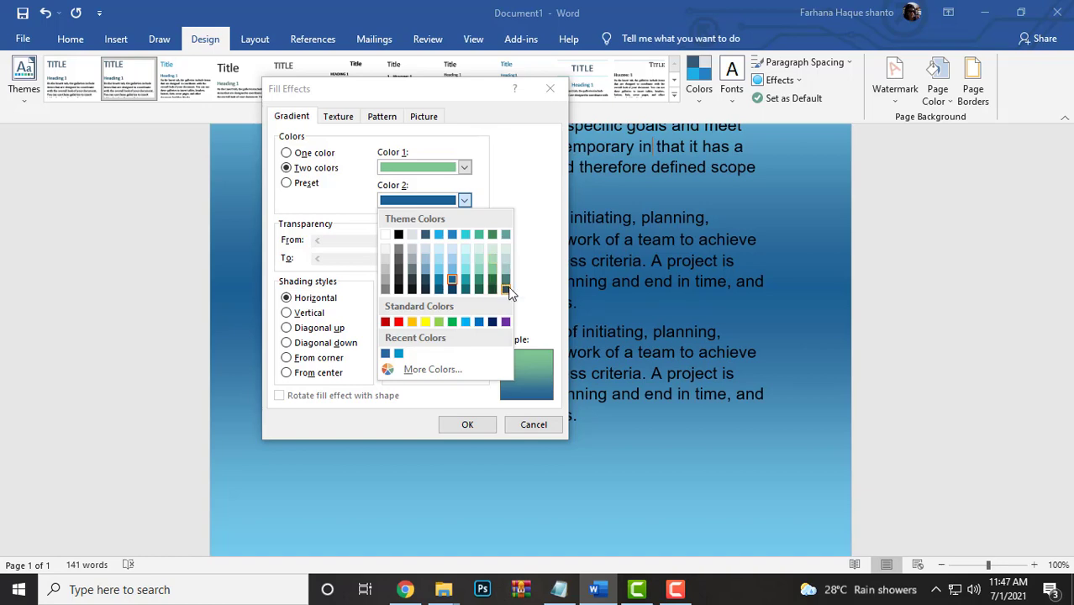
pyautogui.click(505, 289)
pyautogui.click(470, 426)
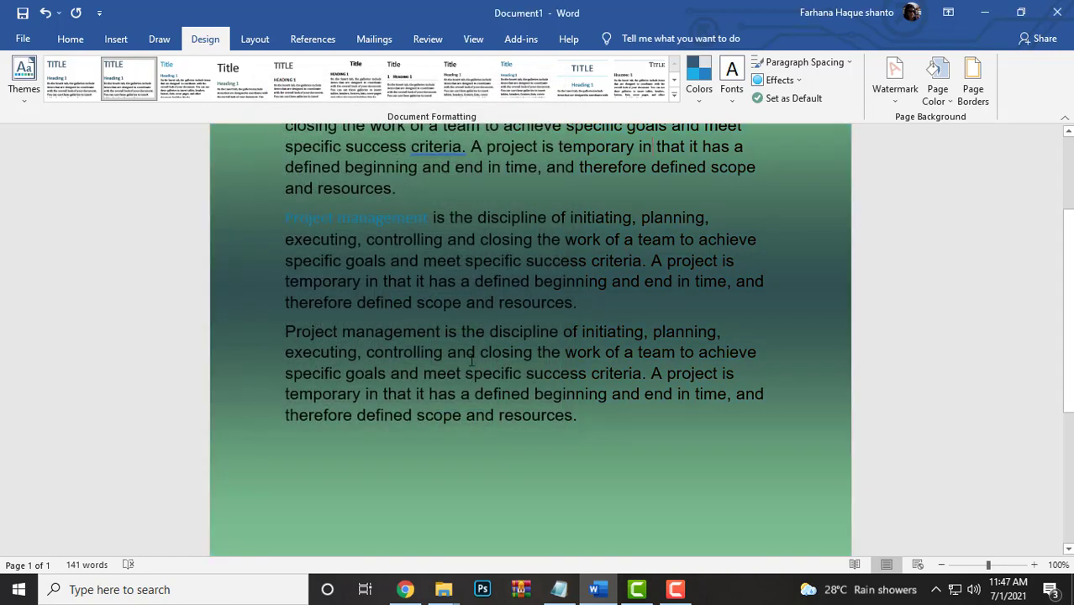
pyautogui.scroll(3, 447, 473)
pyautogui.scroll(-3, 448, 473)
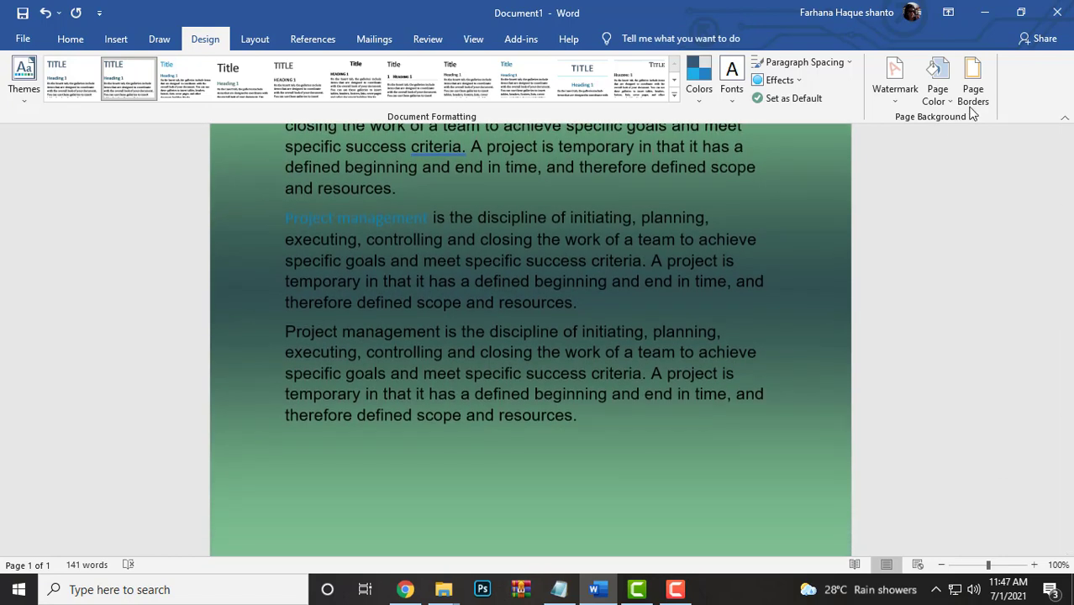
# - Change the green gradient's shading style to Diagonal down and apply it
pyautogui.click(938, 88)
pyautogui.click(945, 313)
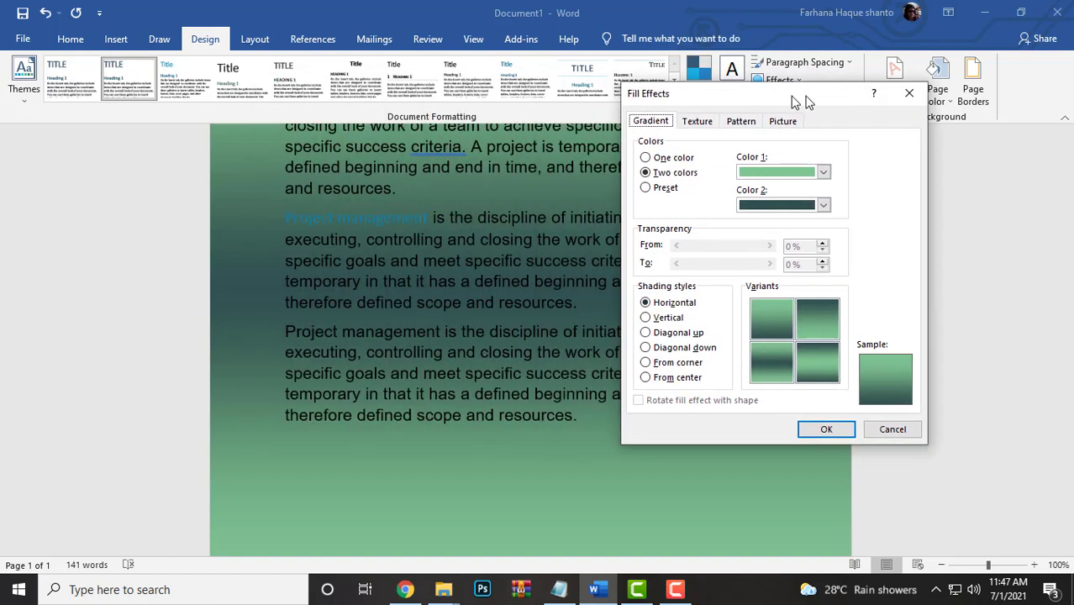
pyautogui.moveTo(436, 97); pyautogui.dragTo(812, 101)
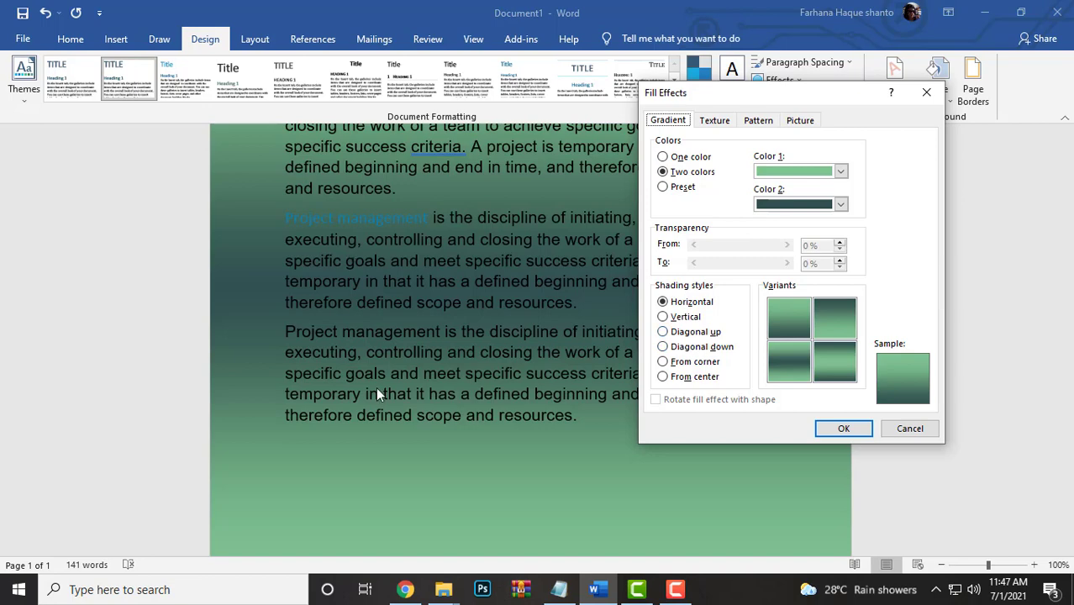
pyautogui.click(663, 318)
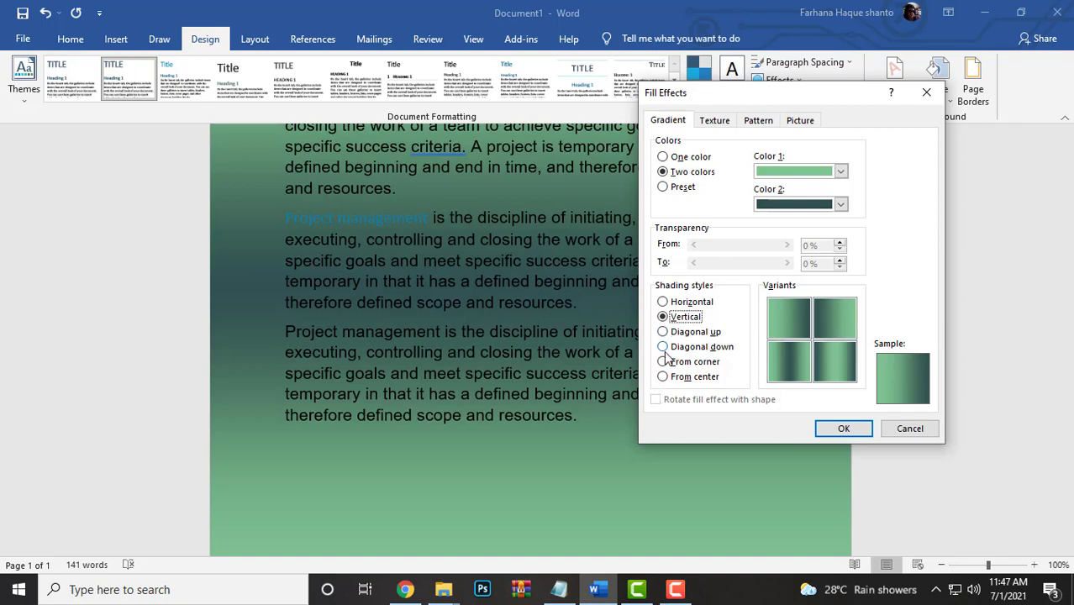
pyautogui.click(663, 377)
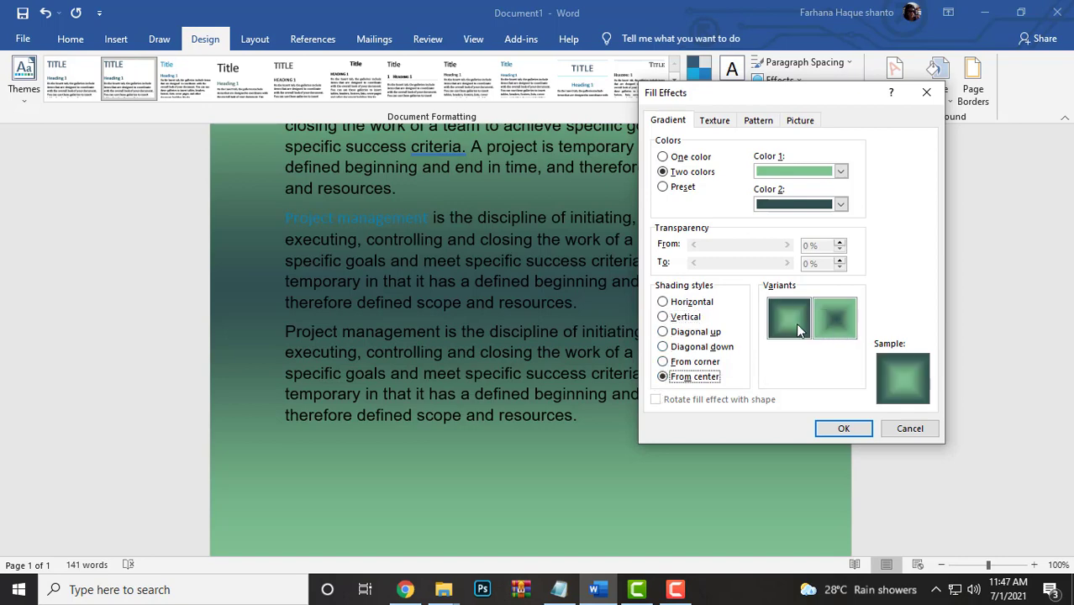
pyautogui.click(663, 363)
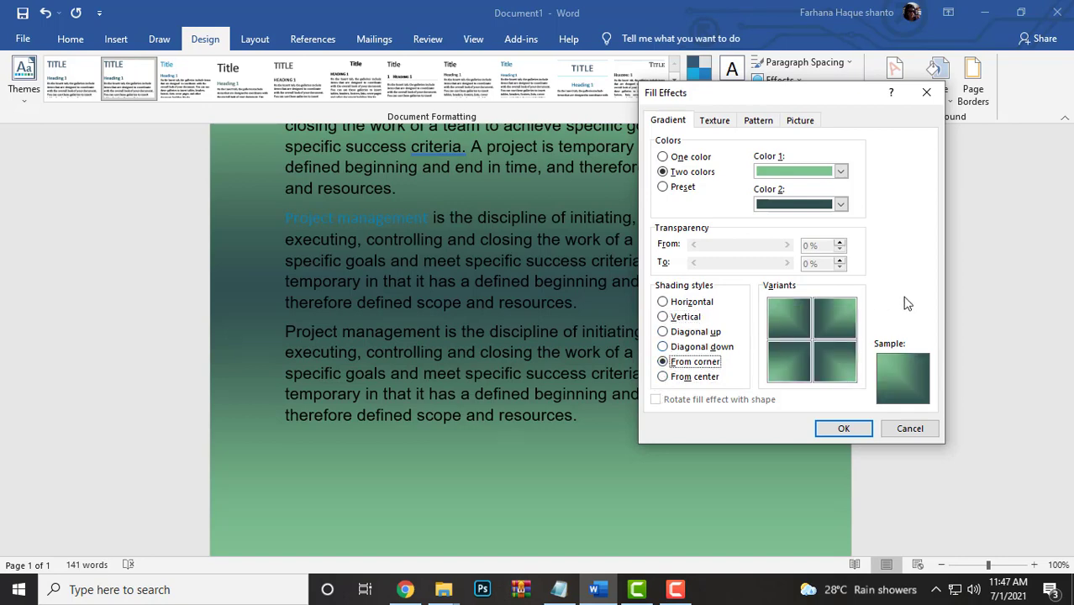
pyautogui.click(663, 347)
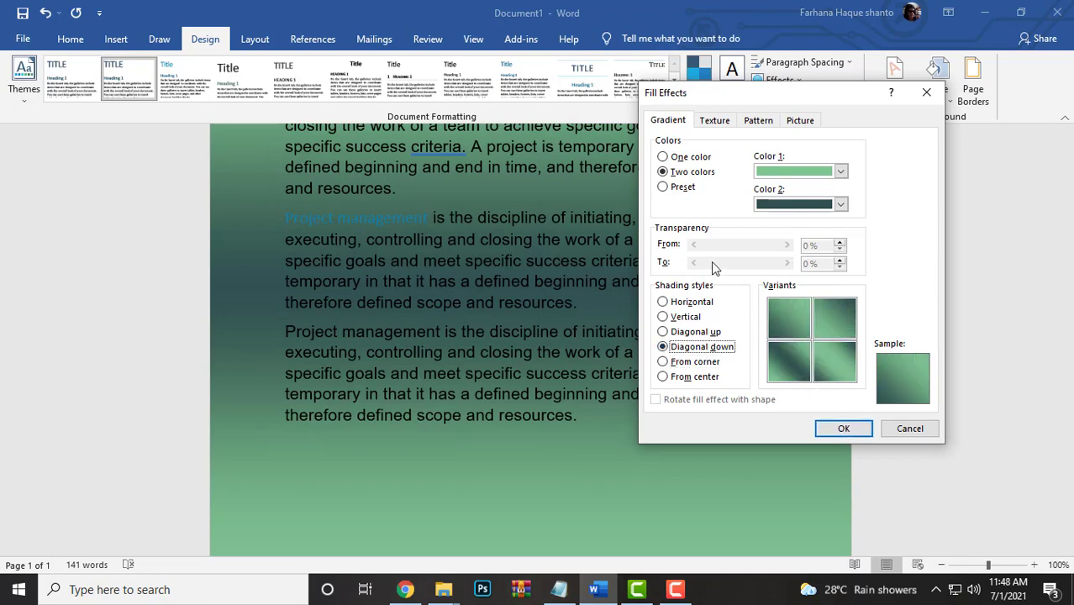
pyautogui.click(844, 429)
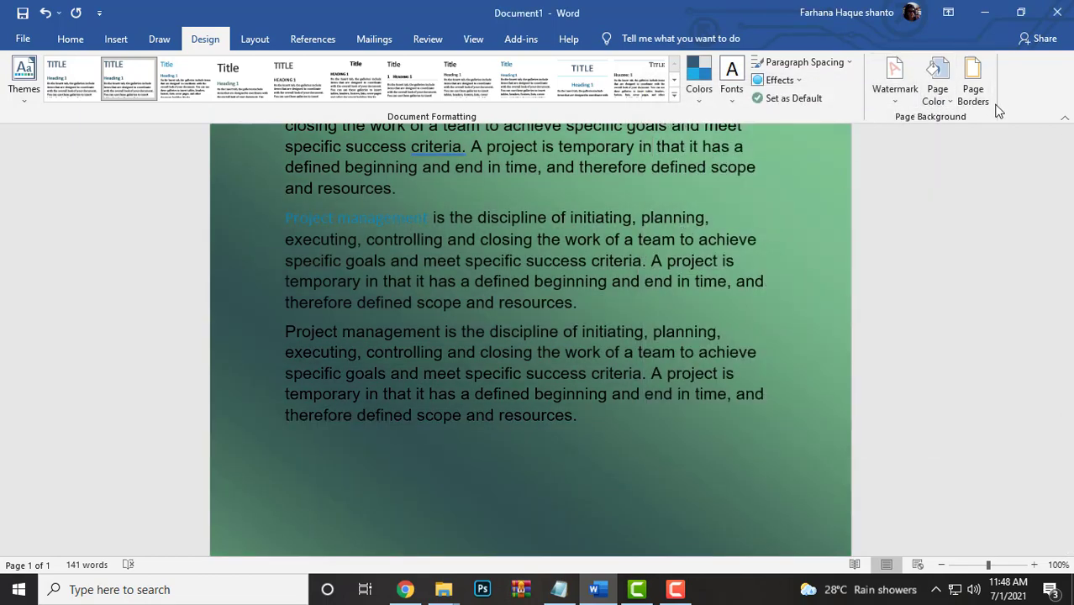
# - Try the Late Sunset and Nightfall preset gradients, then apply Daybreak to the page
pyautogui.click(944, 95)
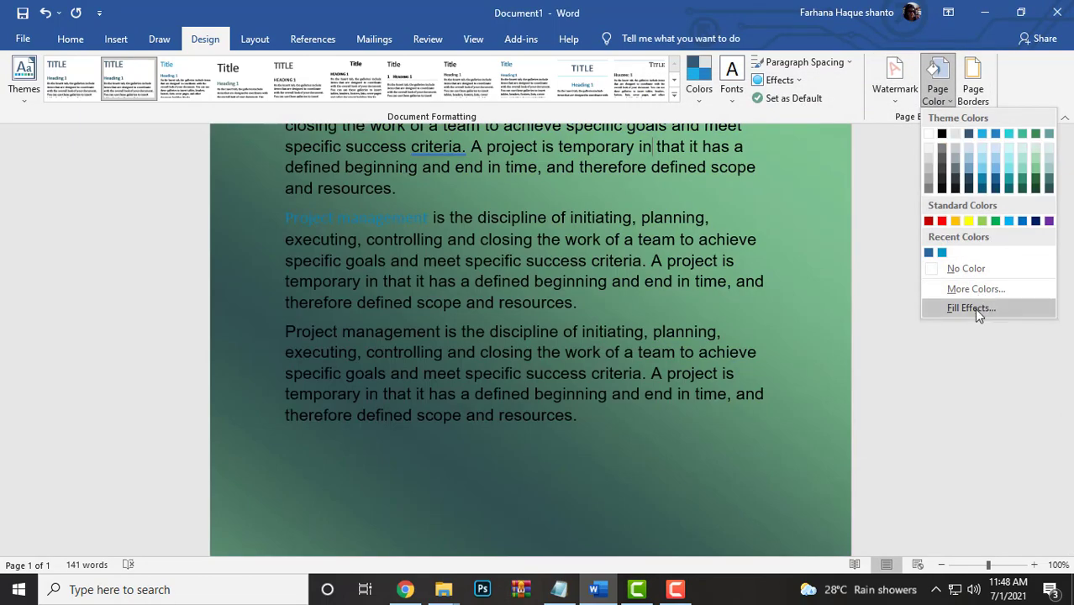
pyautogui.click(971, 308)
pyautogui.moveTo(742, 89); pyautogui.dragTo(481, 96)
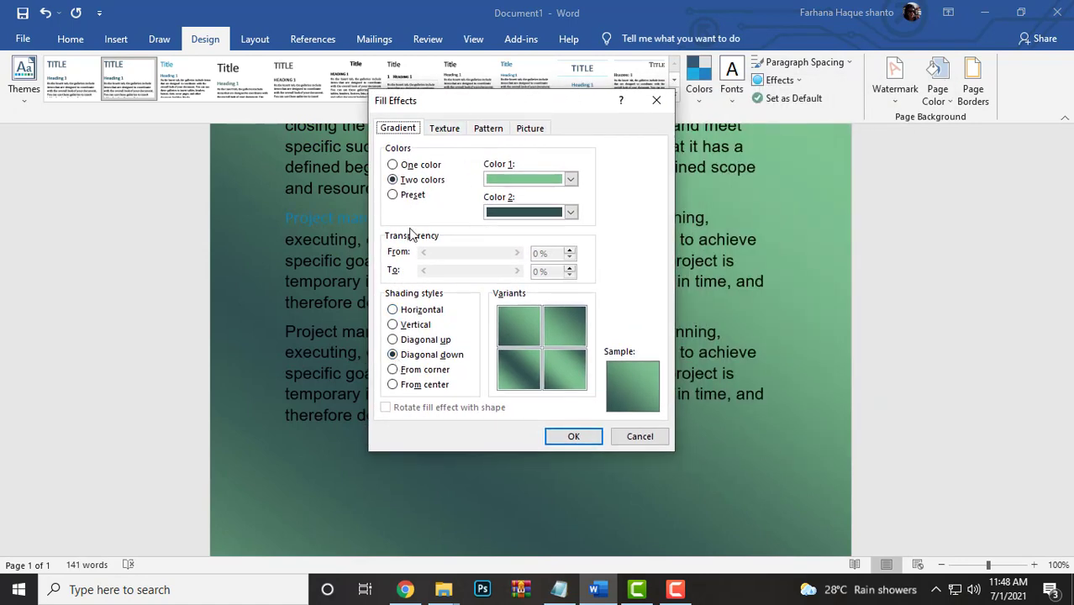
pyautogui.click(393, 196)
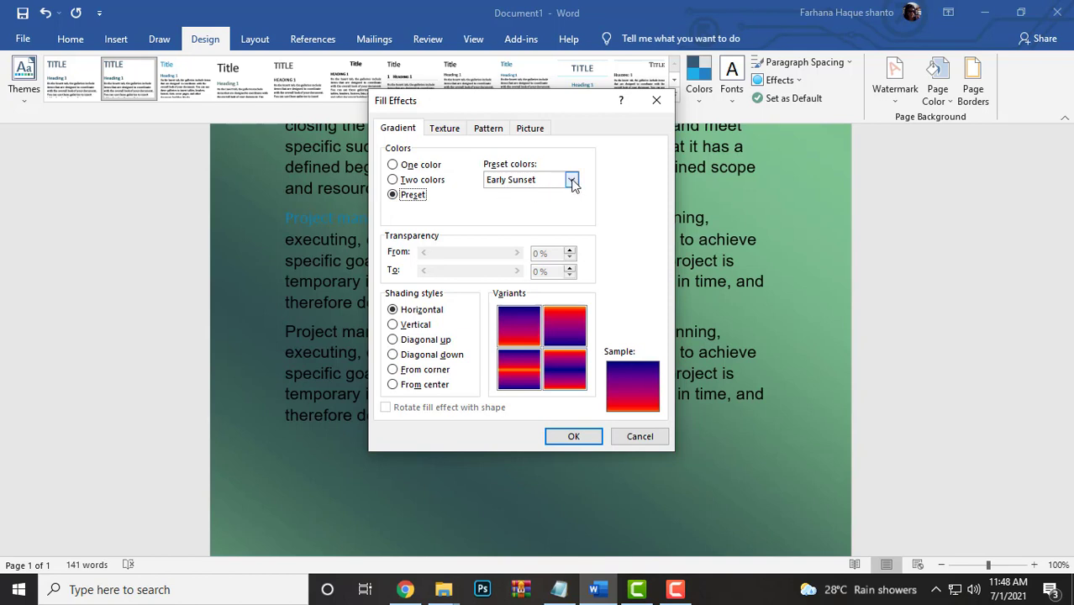
pyautogui.click(569, 181)
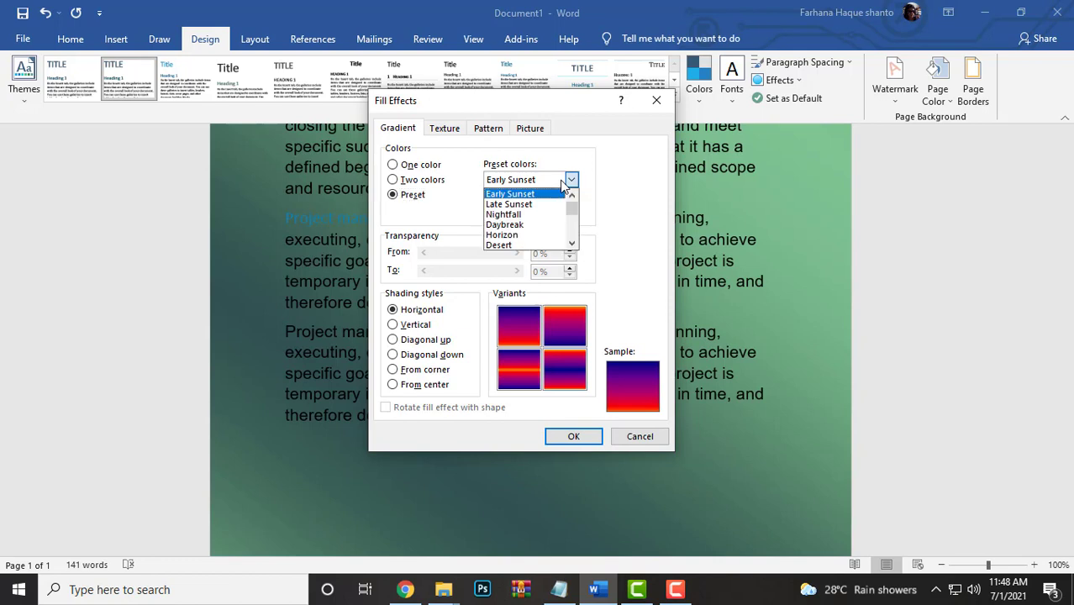
pyautogui.click(535, 204)
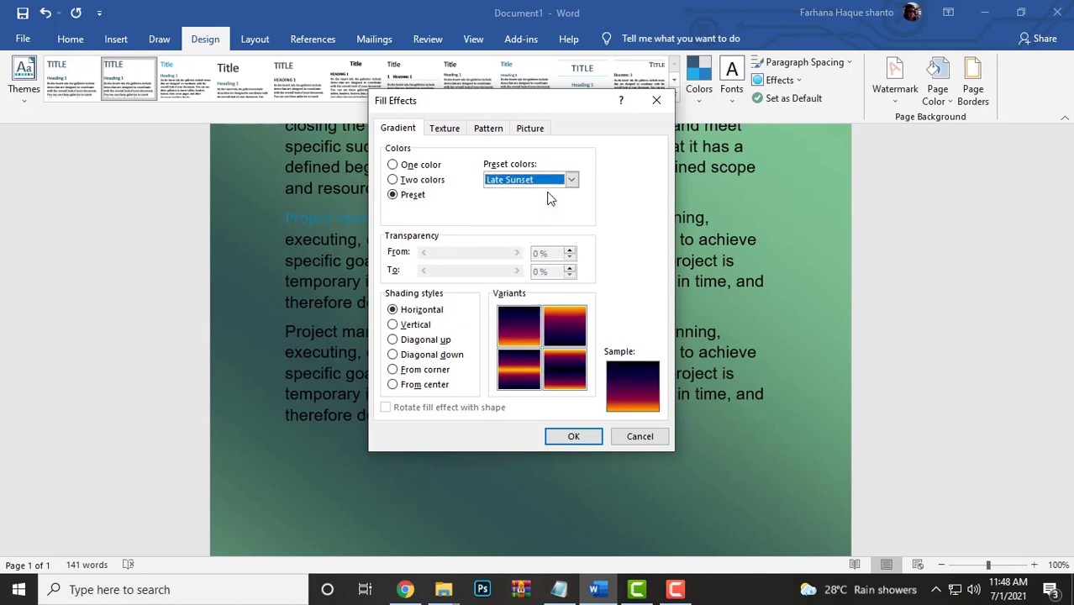
pyautogui.click(569, 181)
pyautogui.click(531, 225)
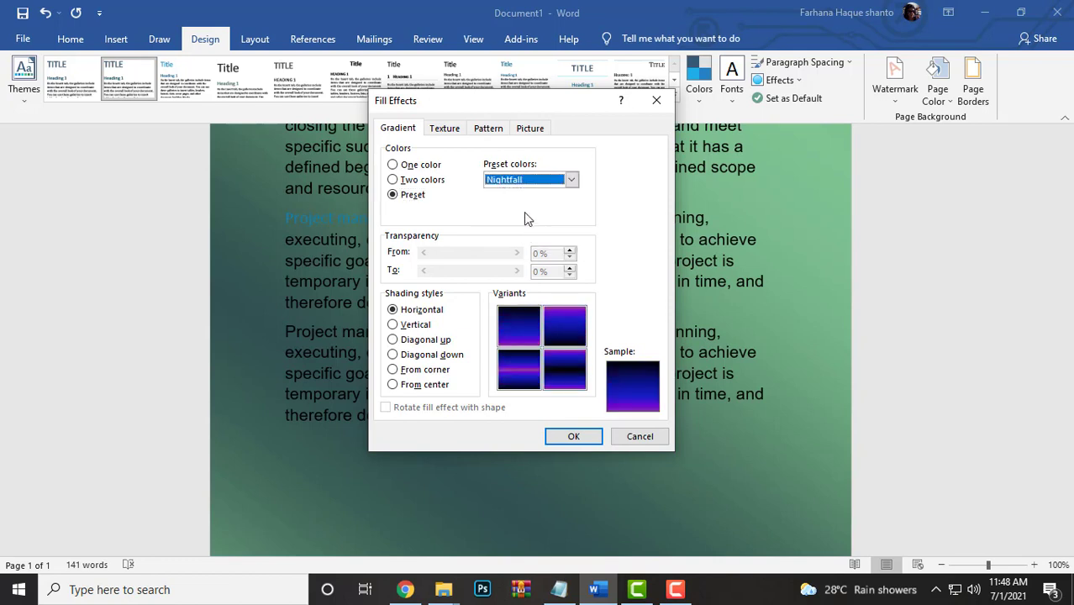
pyautogui.click(571, 180)
pyautogui.click(540, 230)
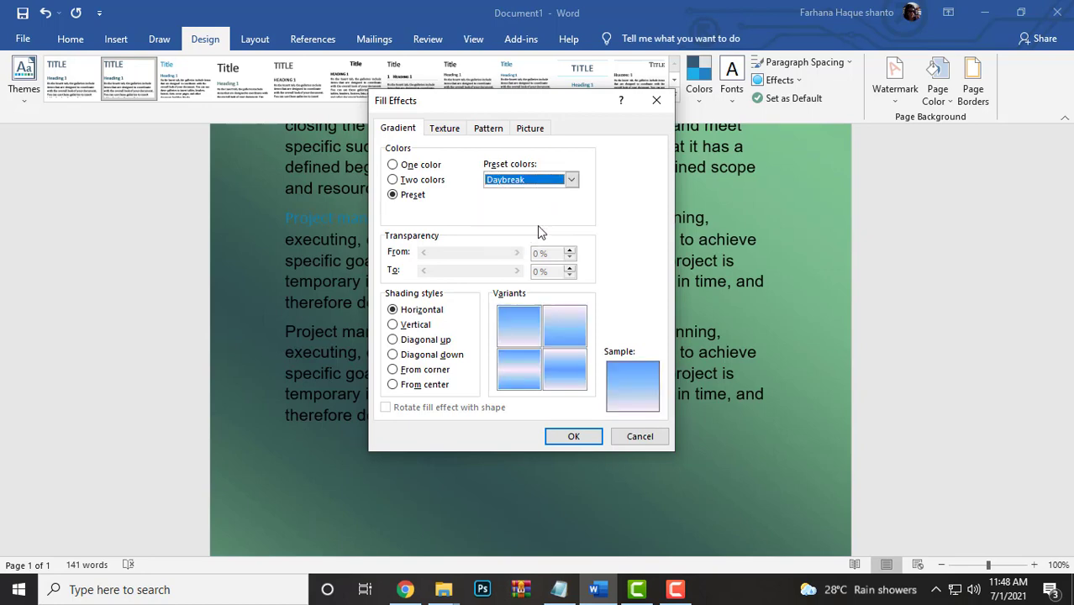
pyautogui.click(571, 436)
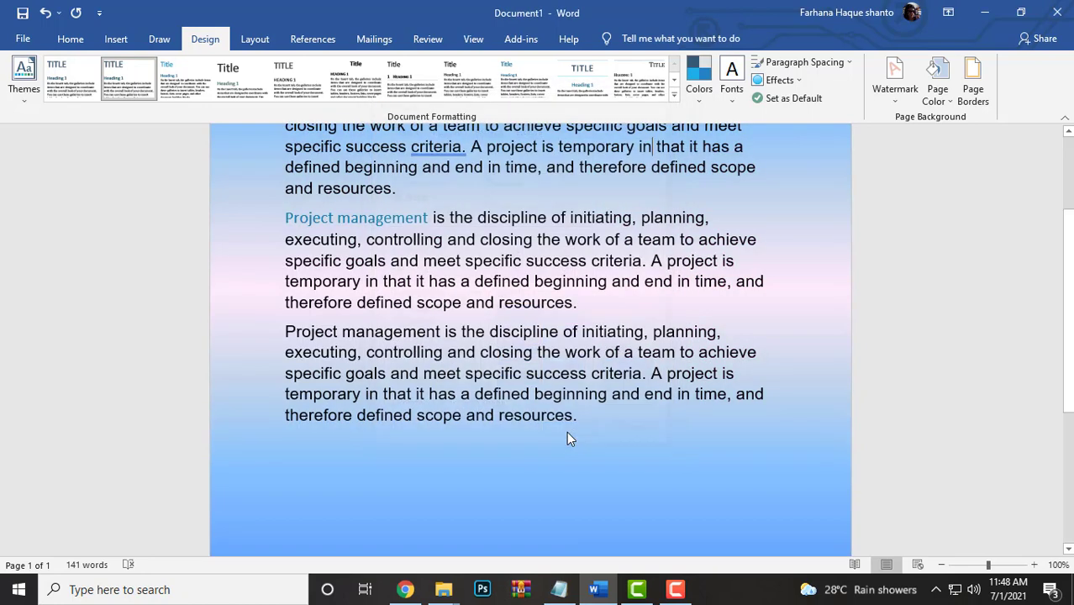
pyautogui.scroll(3, 447, 358)
pyautogui.scroll(1, 447, 357)
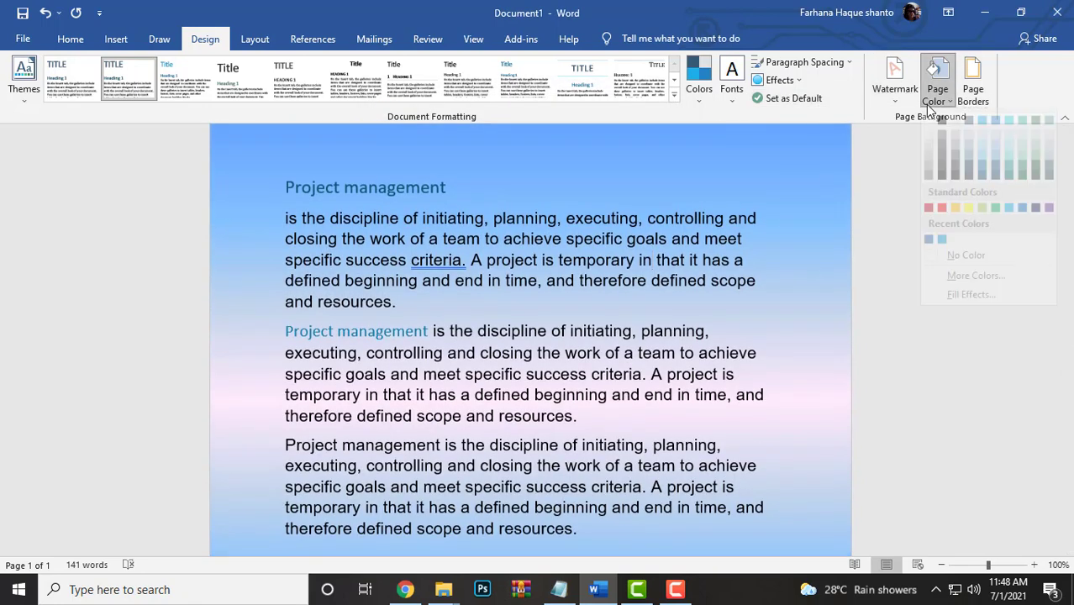
# - Preview Daybreak with vertical shading, revert to horizontal, and compare Late Sunset and Nightfall
pyautogui.click(937, 84)
pyautogui.click(964, 309)
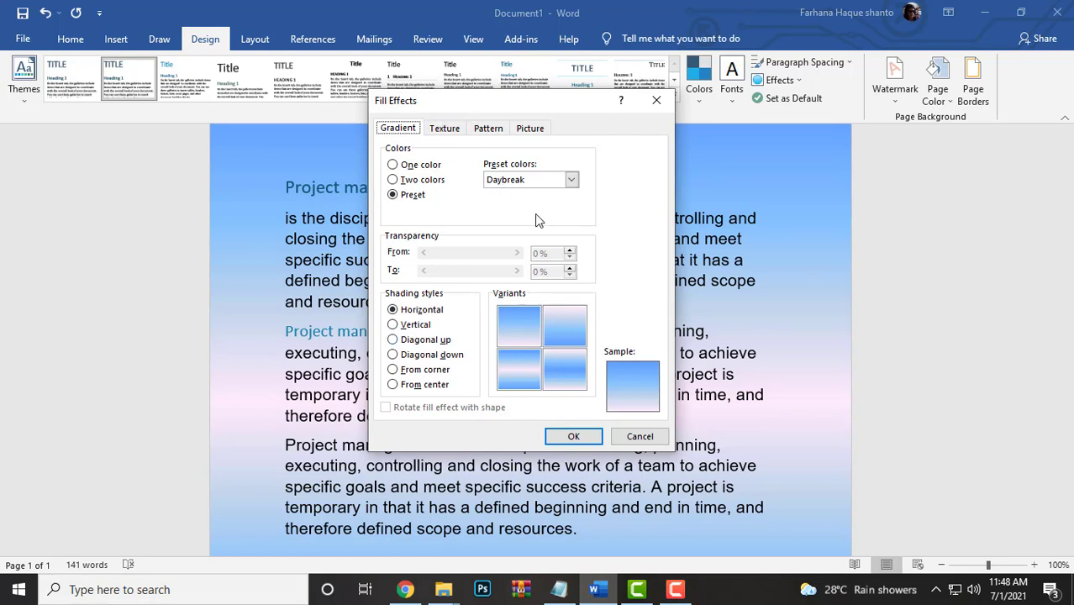
pyautogui.click(393, 325)
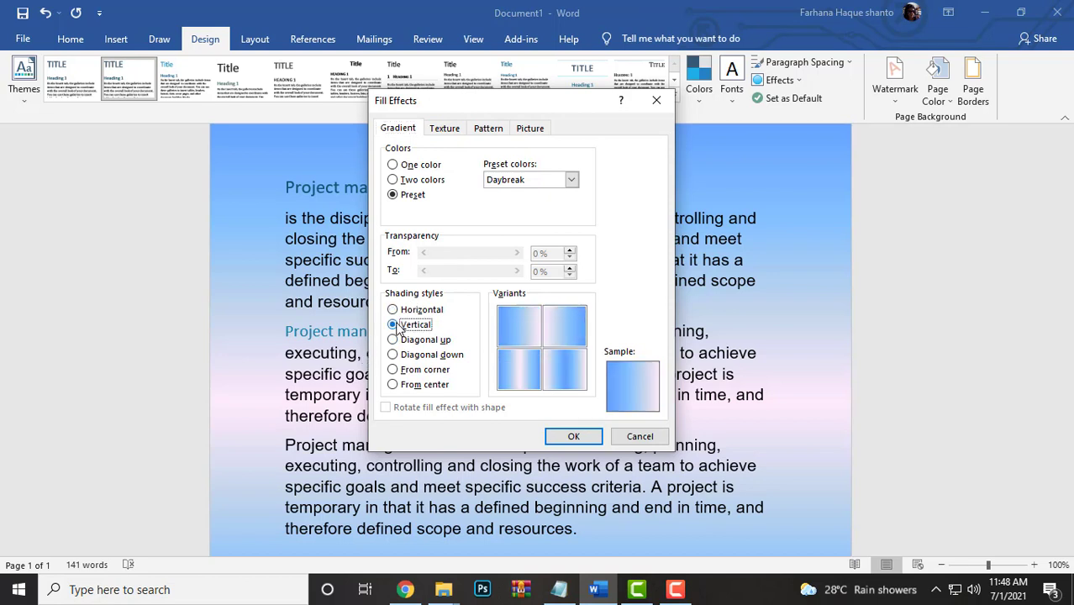
pyautogui.click(393, 311)
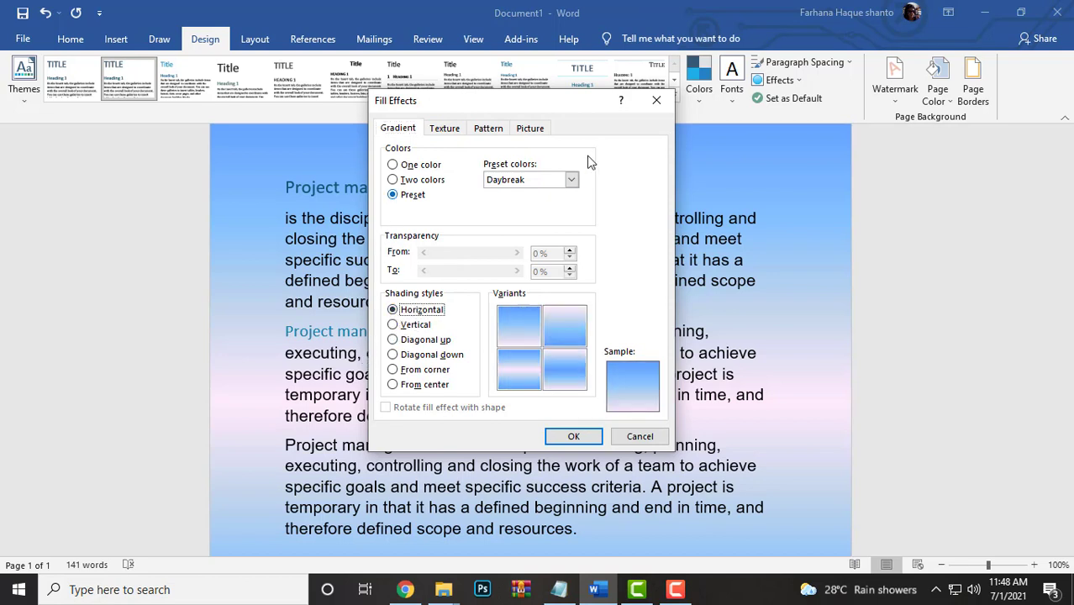
pyautogui.click(571, 181)
pyautogui.click(543, 205)
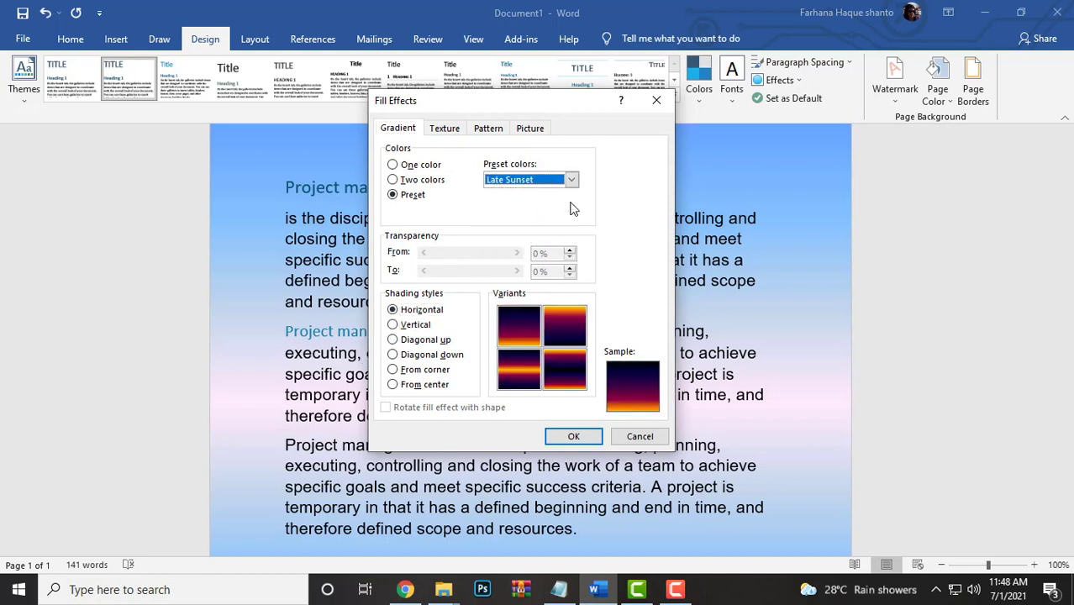
pyautogui.click(572, 180)
pyautogui.click(533, 215)
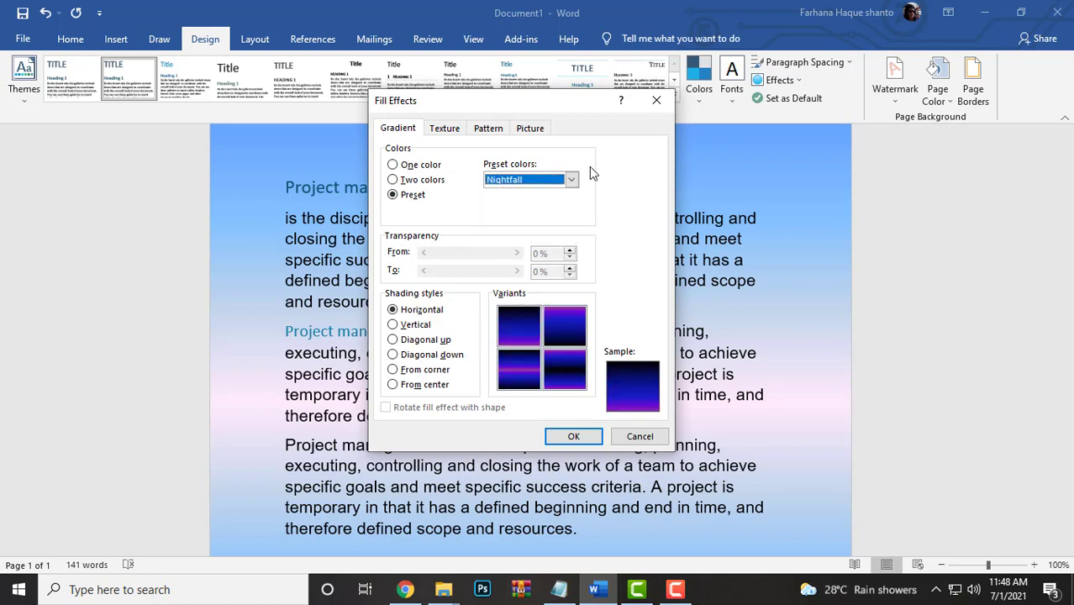
pyautogui.click(572, 180)
pyautogui.click(514, 225)
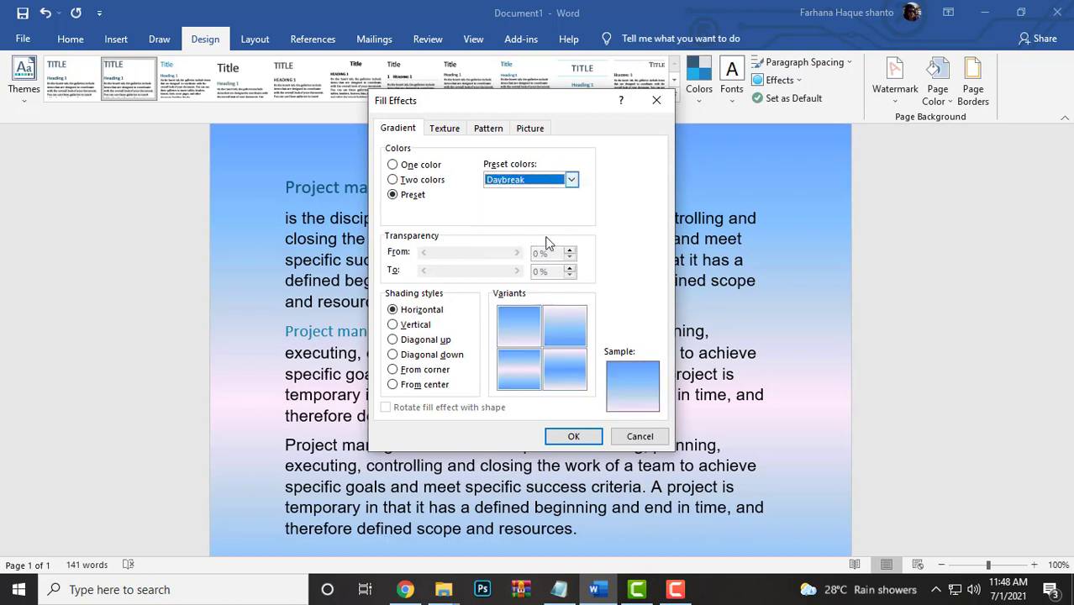
# - Apply the Desert preset gradient to the page background
pyautogui.click(571, 180)
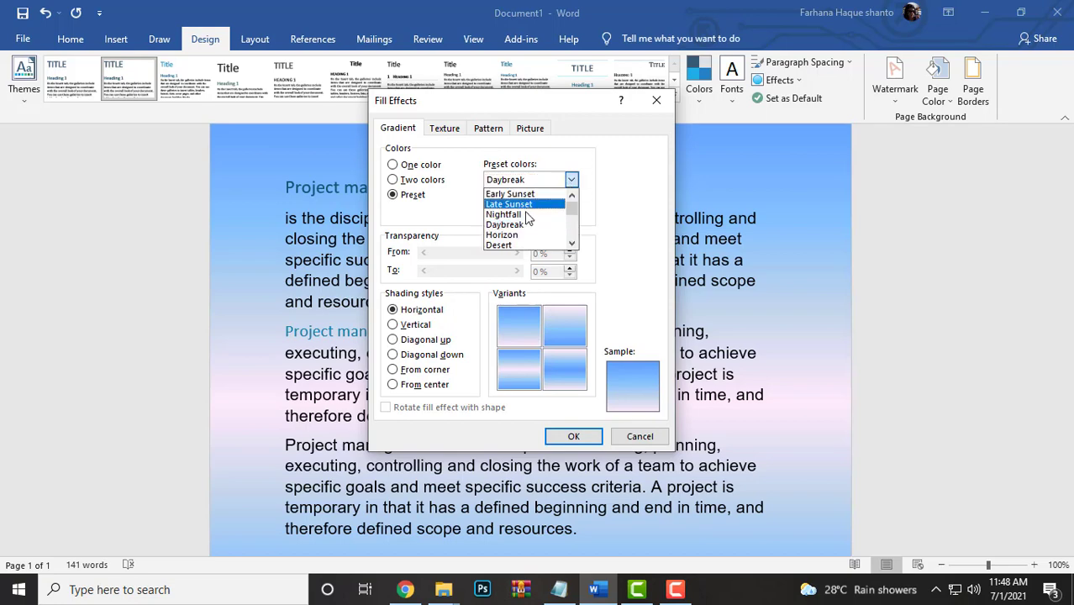
pyautogui.click(512, 228)
pyautogui.click(571, 180)
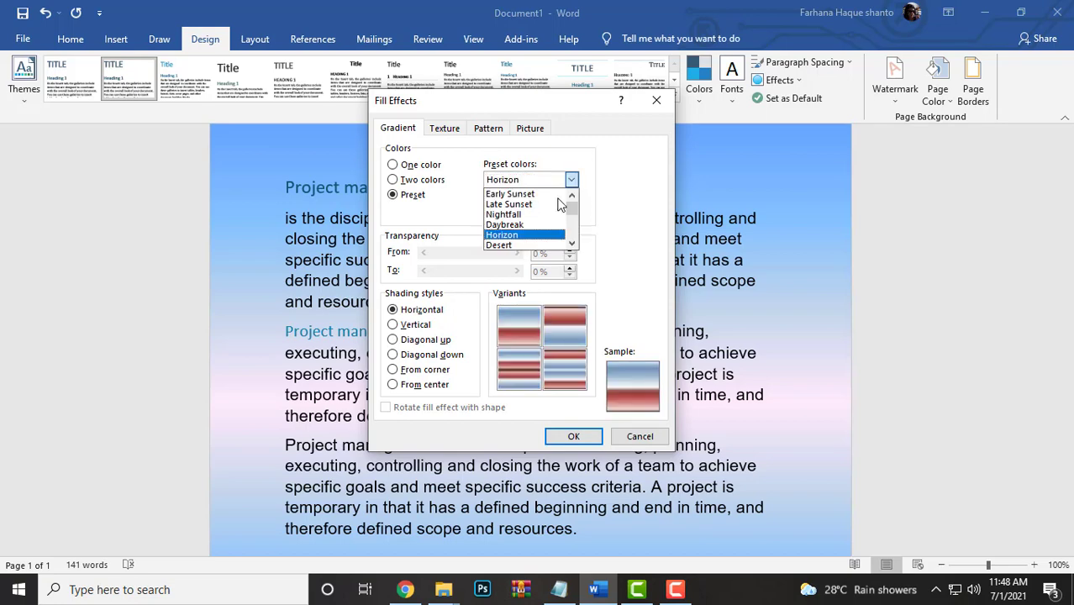
pyautogui.click(530, 250)
pyautogui.click(573, 436)
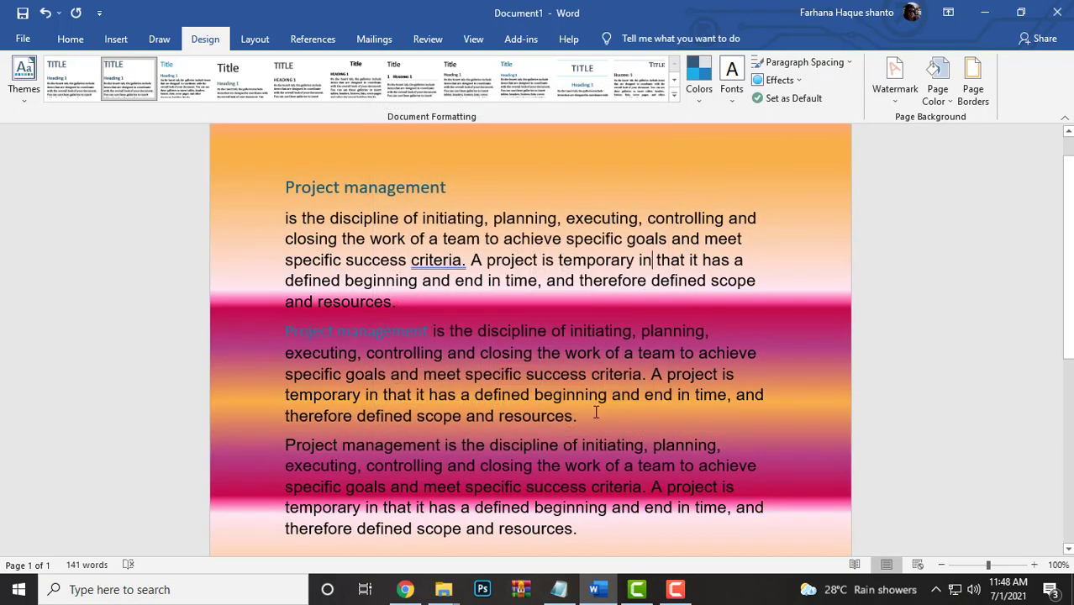
pyautogui.click(939, 91)
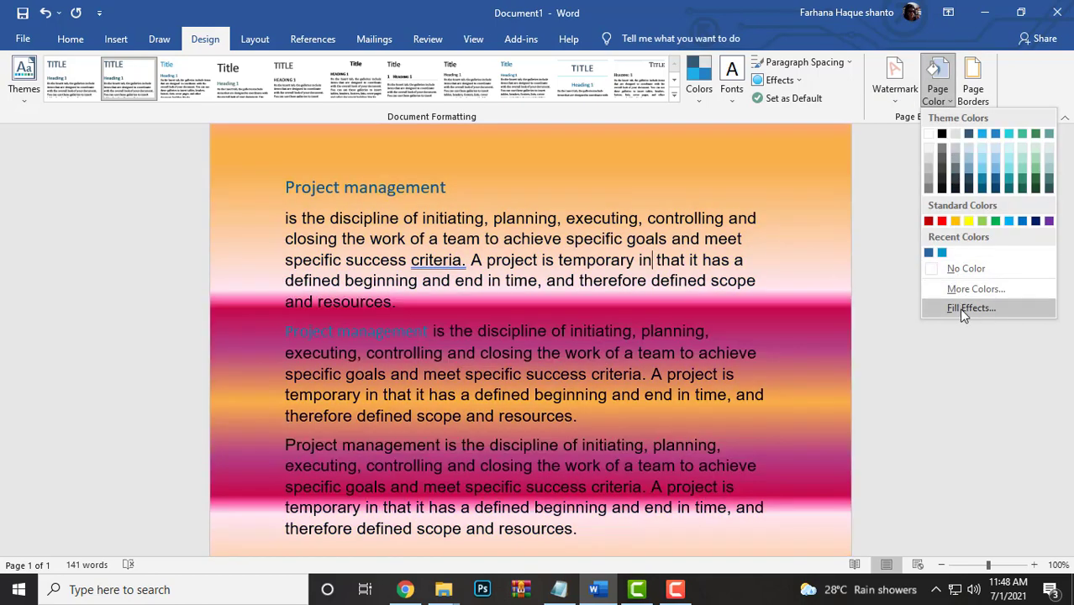
# - Clear the page colour to white and box the first paragraph with a dashed ½ pt border
pyautogui.click(962, 269)
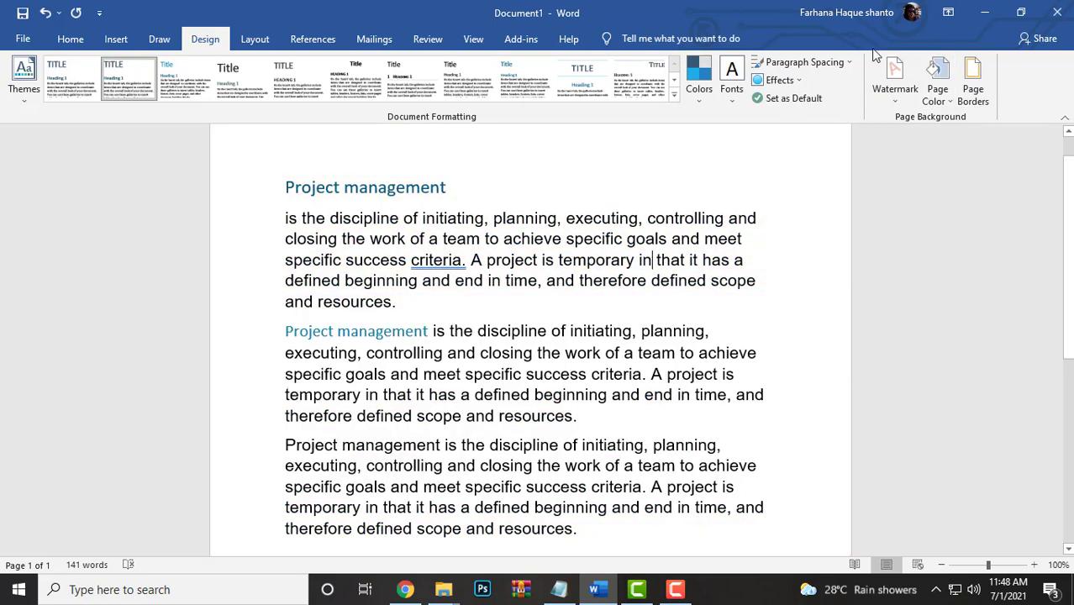
pyautogui.click(975, 84)
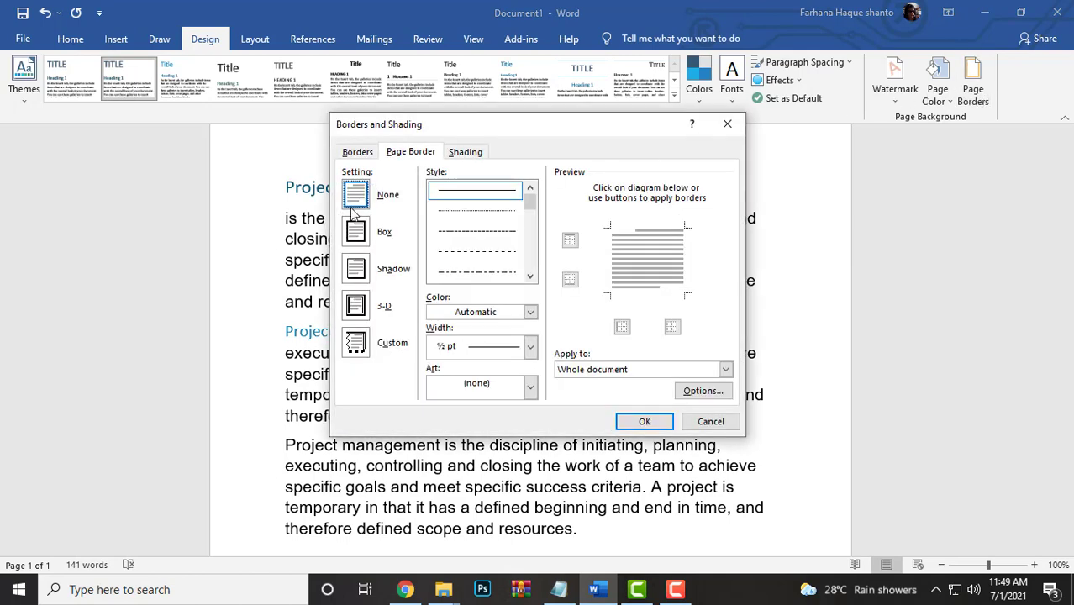
pyautogui.click(358, 153)
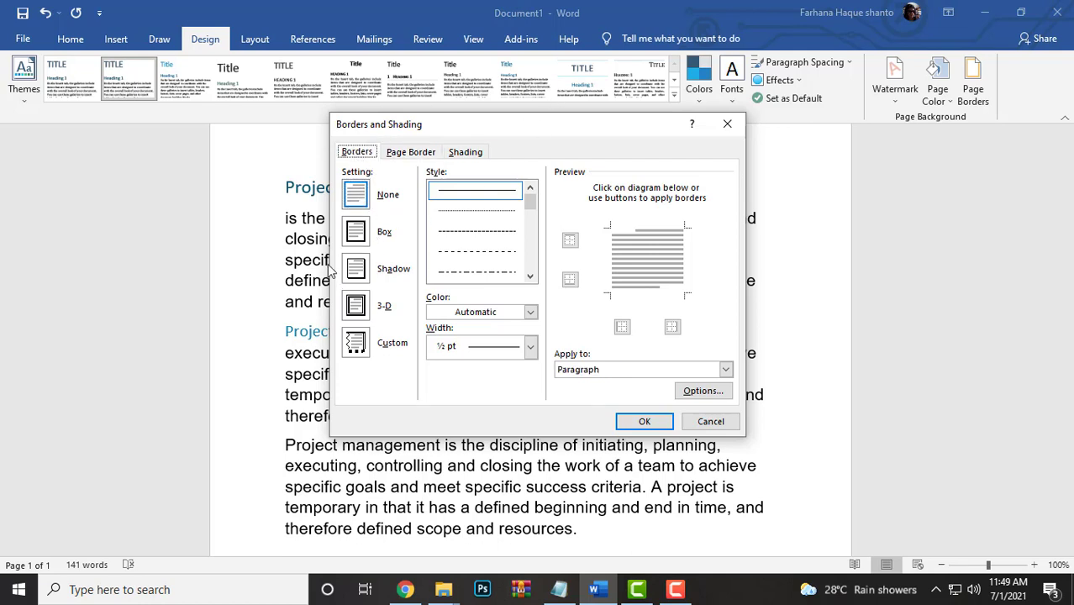
pyautogui.click(354, 235)
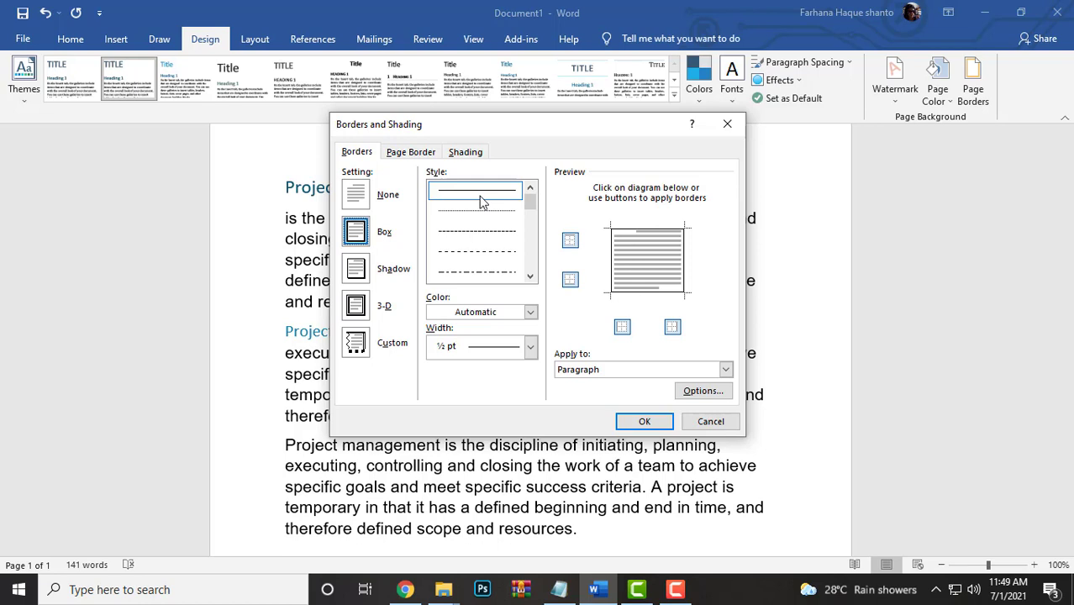
pyautogui.click(474, 213)
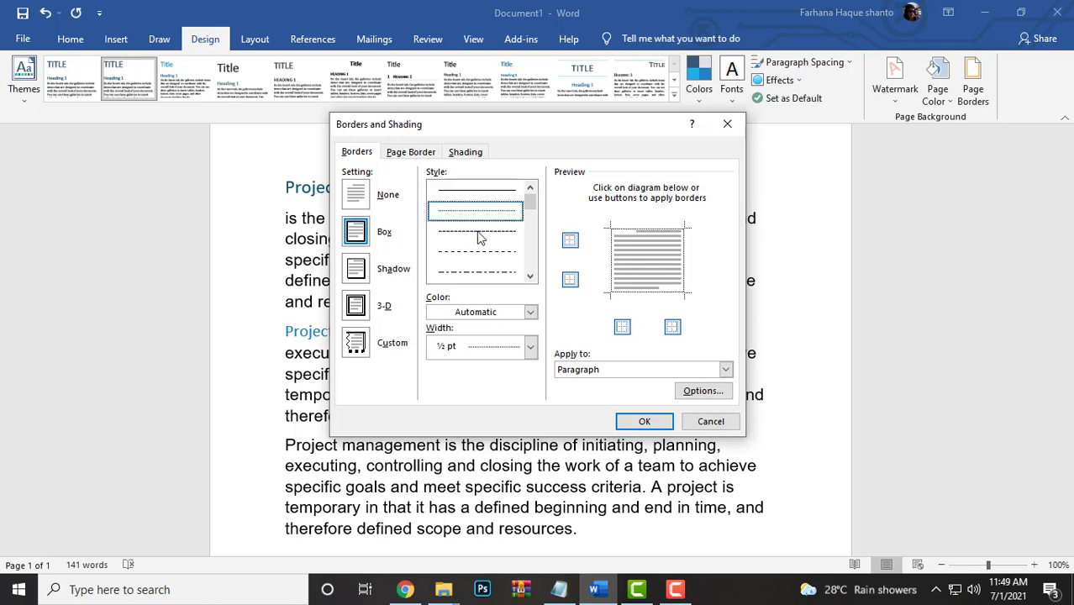
pyautogui.click(478, 235)
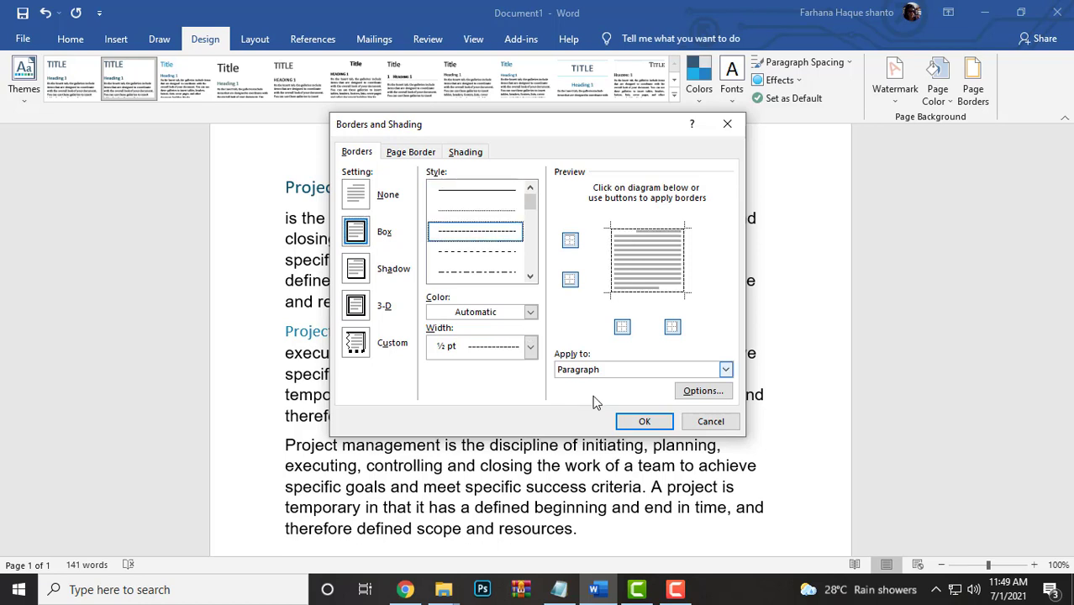
pyautogui.click(637, 422)
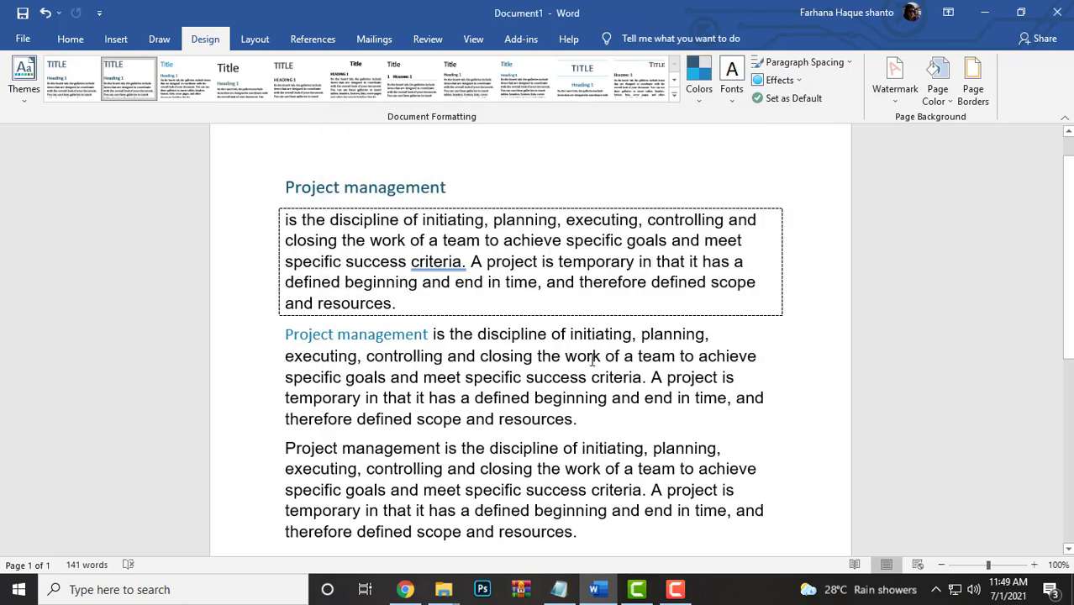
# - Apply a ½ pt 3-D page border to the whole document
pyautogui.click(973, 84)
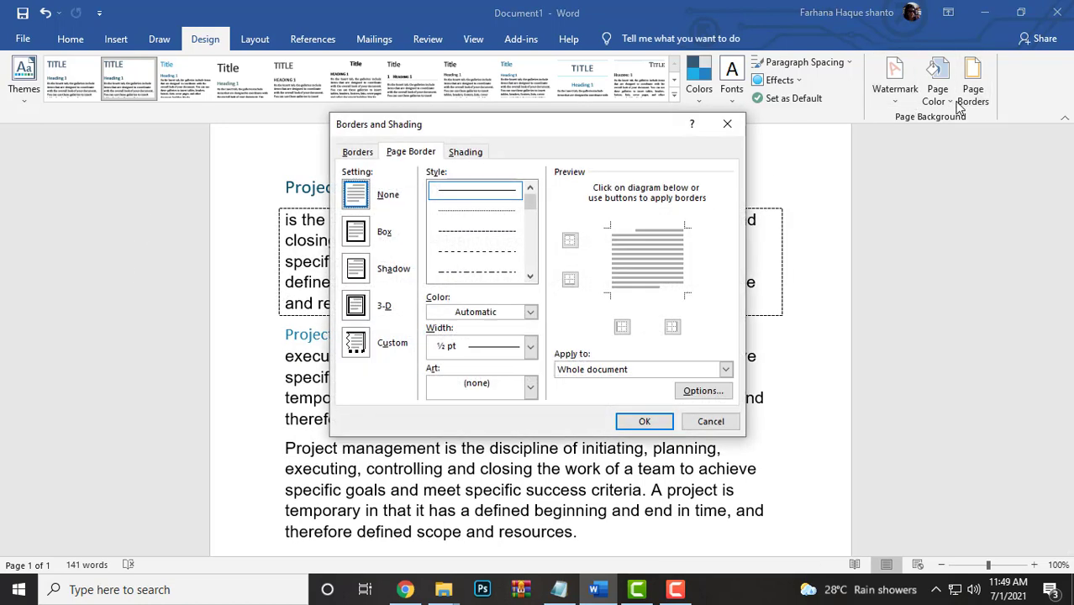
pyautogui.click(364, 242)
pyautogui.click(360, 275)
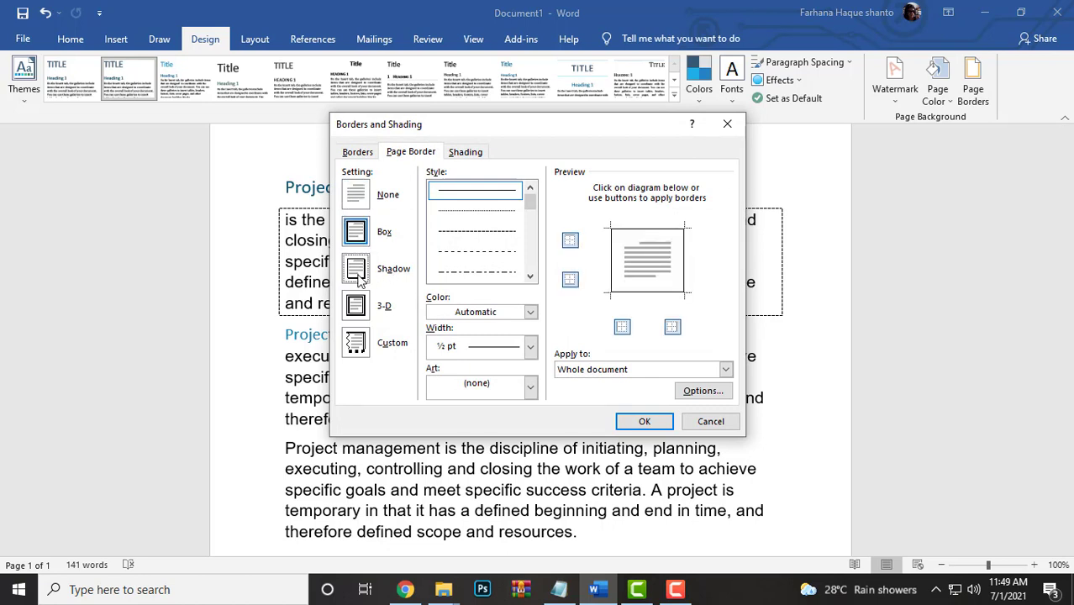
pyautogui.click(364, 317)
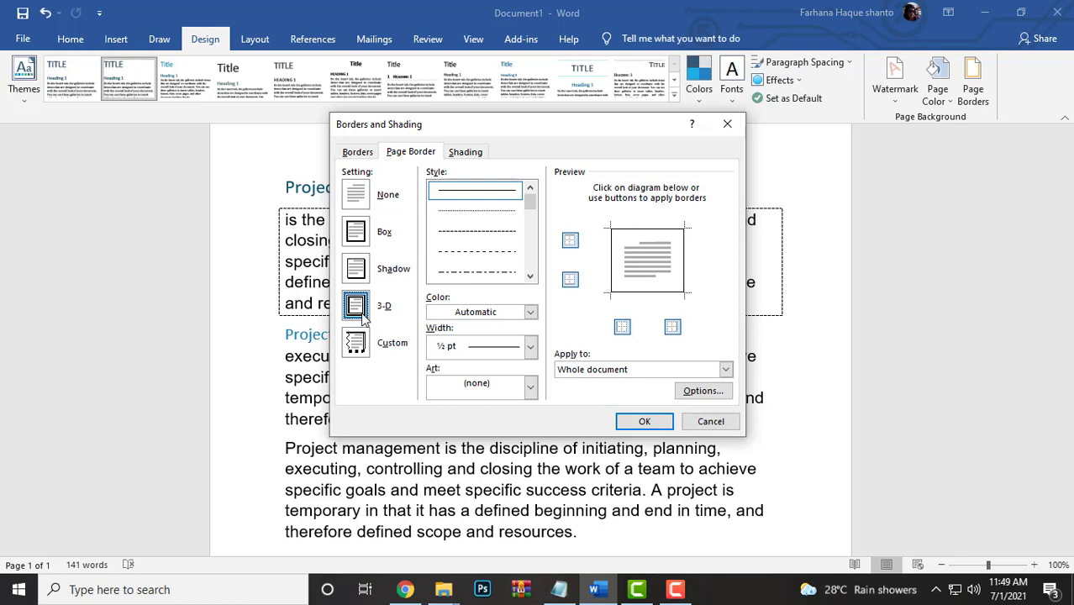
pyautogui.click(358, 153)
pyautogui.click(406, 155)
pyautogui.click(352, 154)
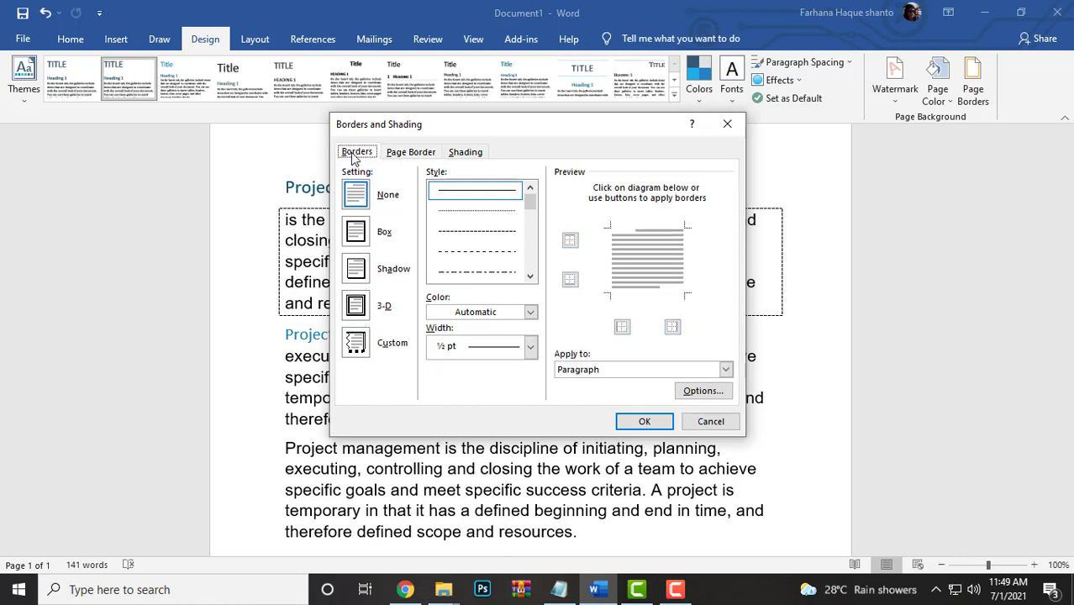
pyautogui.click(417, 153)
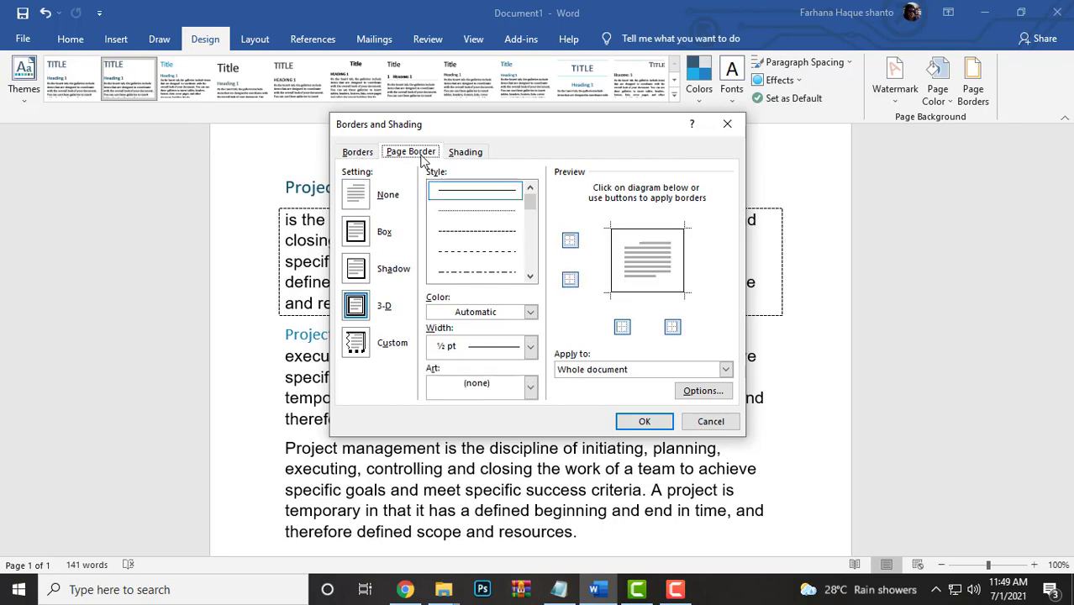
pyautogui.click(648, 423)
# - Scroll to inspect the new 3-D page border and reopen Borders and Shading
pyautogui.scroll(-5, 705, 400)
pyautogui.scroll(-3, 357, 484)
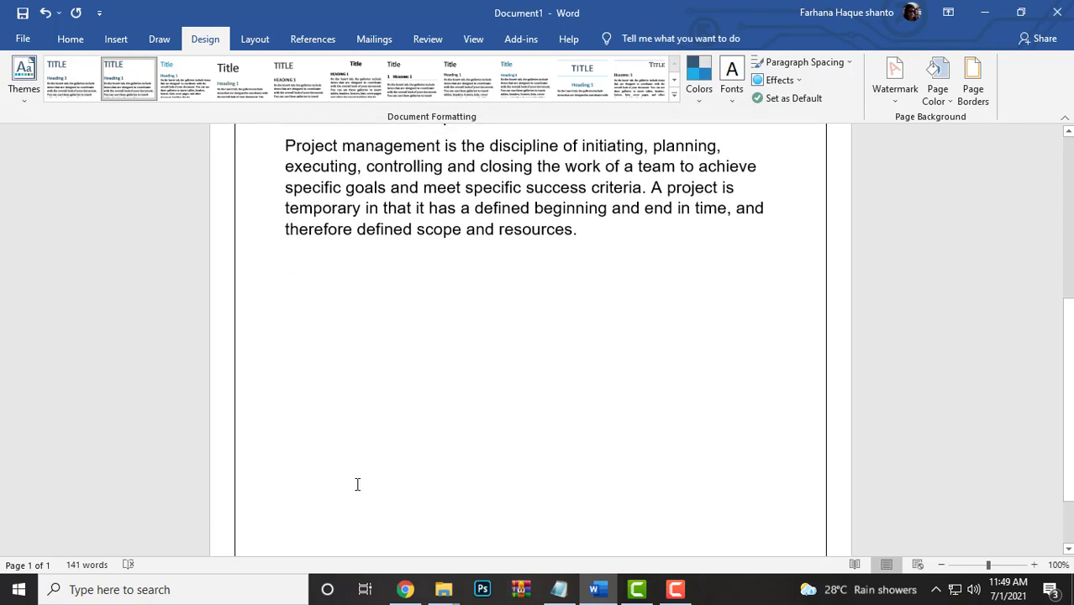
pyautogui.scroll(6, 706, 364)
pyautogui.scroll(3, 706, 364)
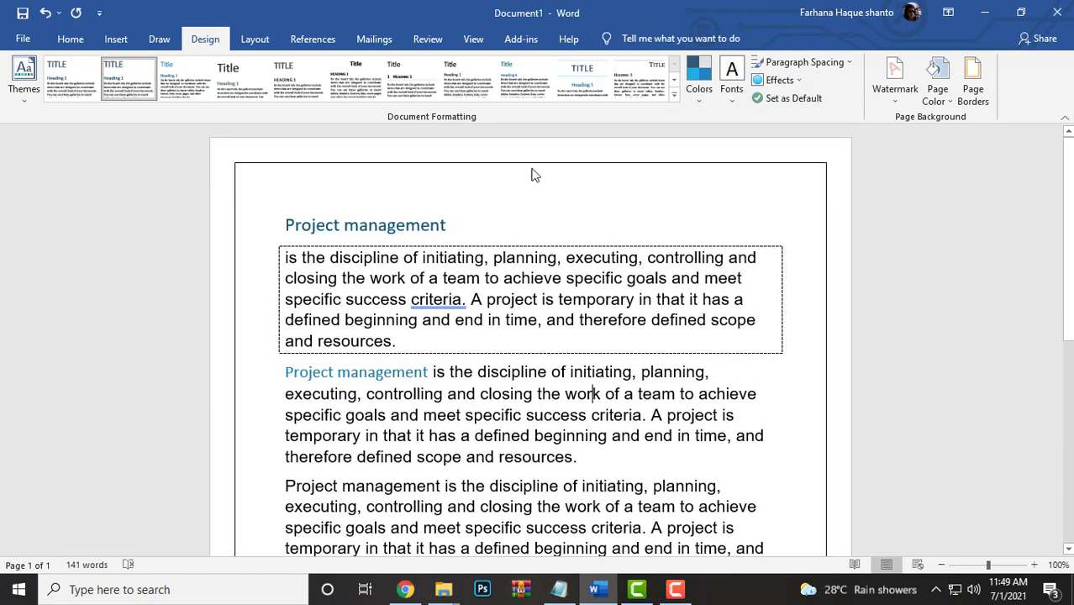
pyautogui.click(973, 91)
pyautogui.click(366, 157)
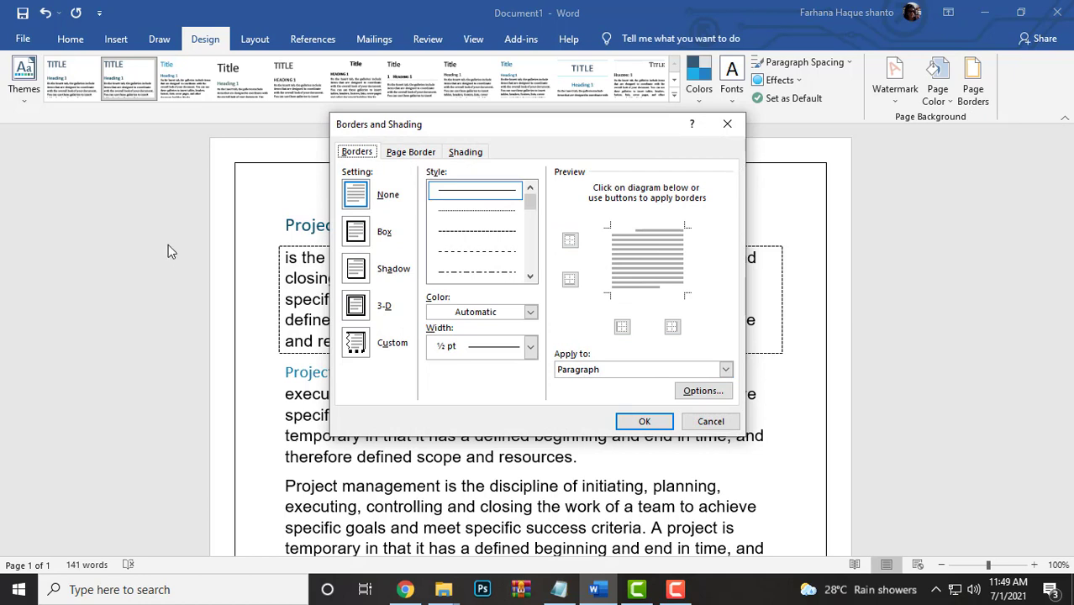
pyautogui.click(410, 154)
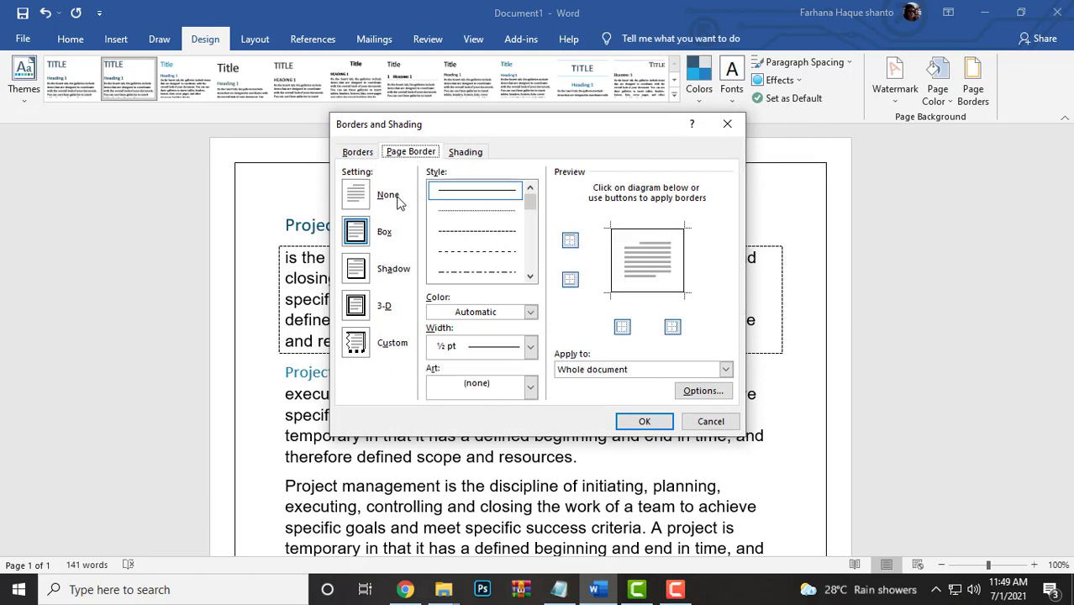
pyautogui.click(463, 153)
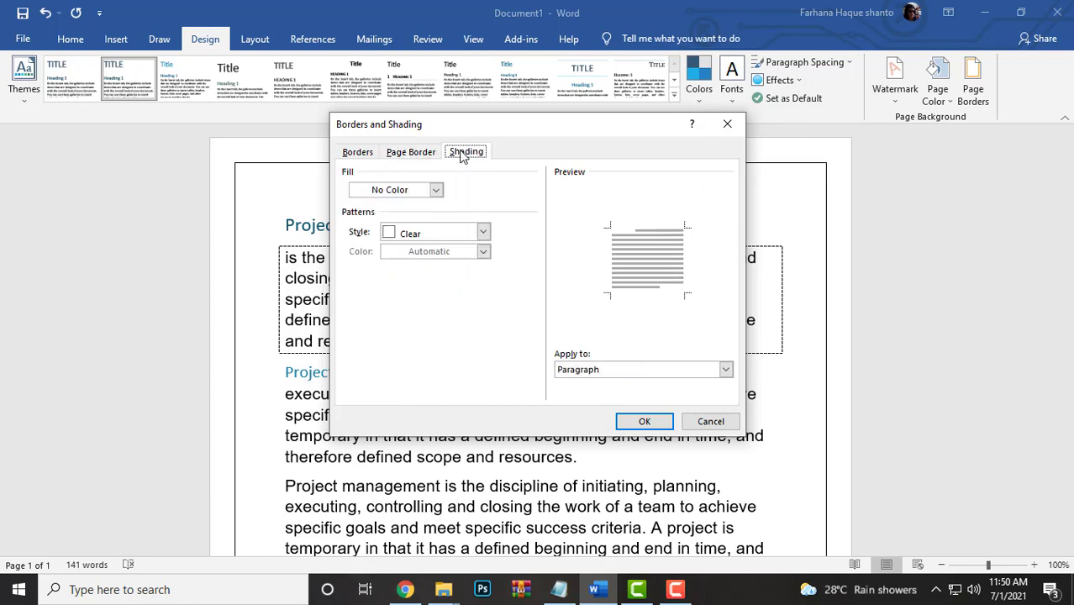
pyautogui.click(436, 191)
pyautogui.click(403, 258)
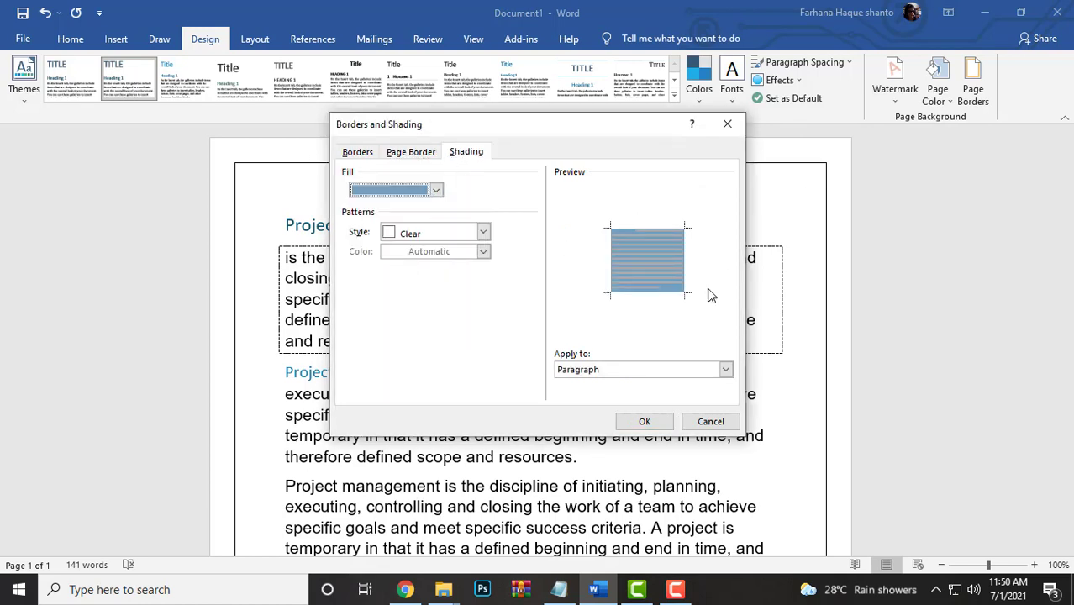
pyautogui.click(645, 420)
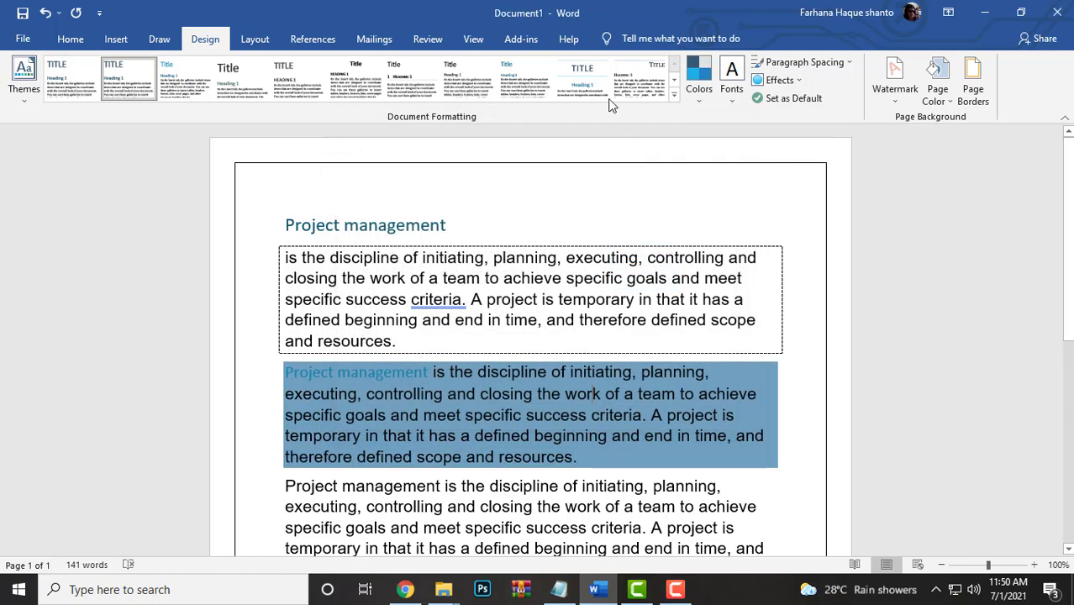
pyautogui.click(973, 84)
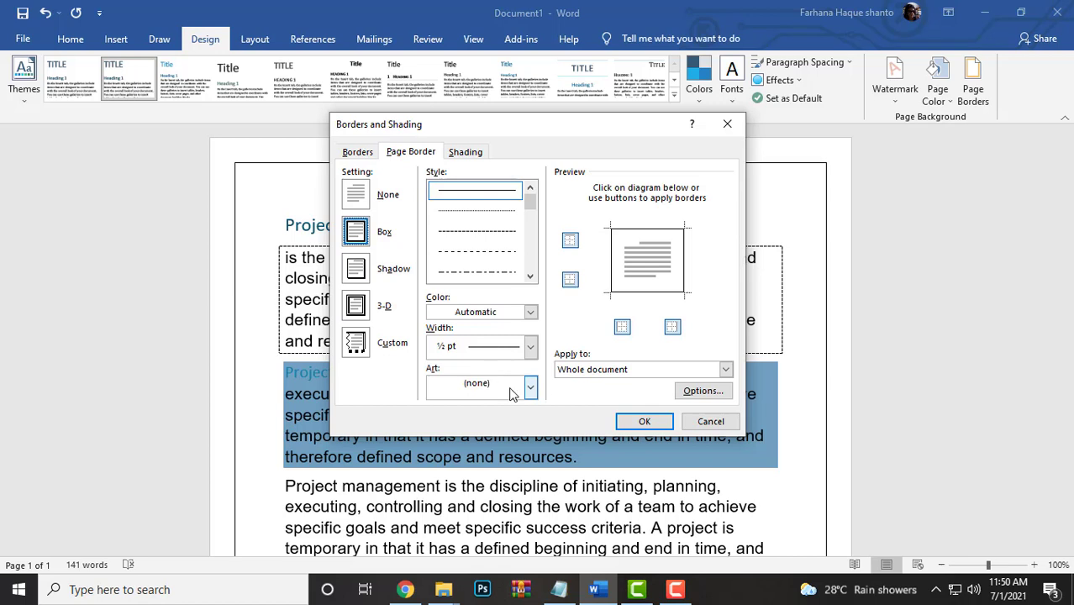
pyautogui.click(467, 153)
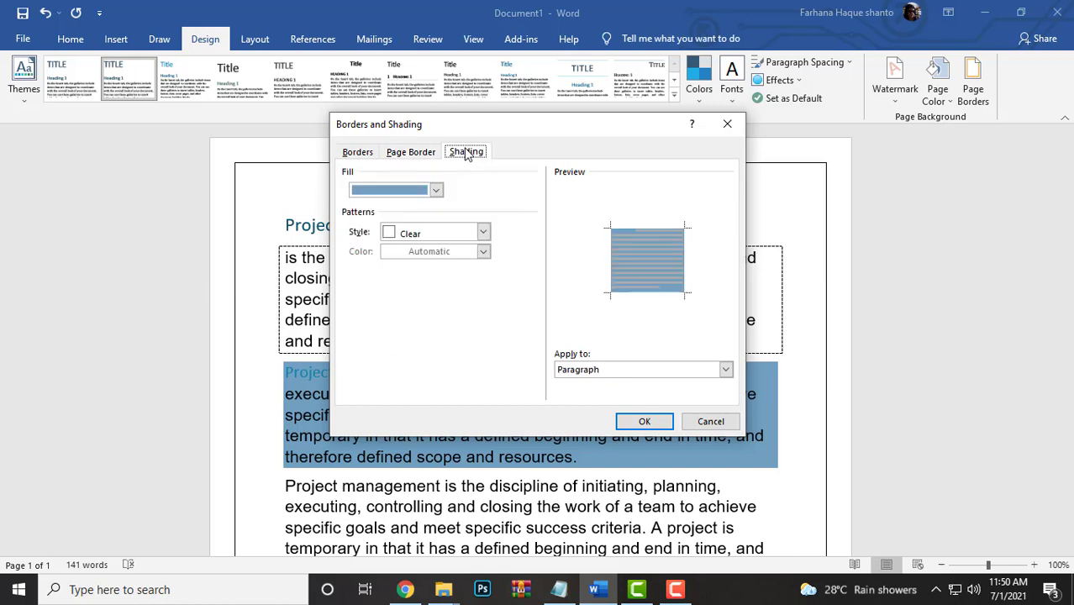
pyautogui.click(435, 190)
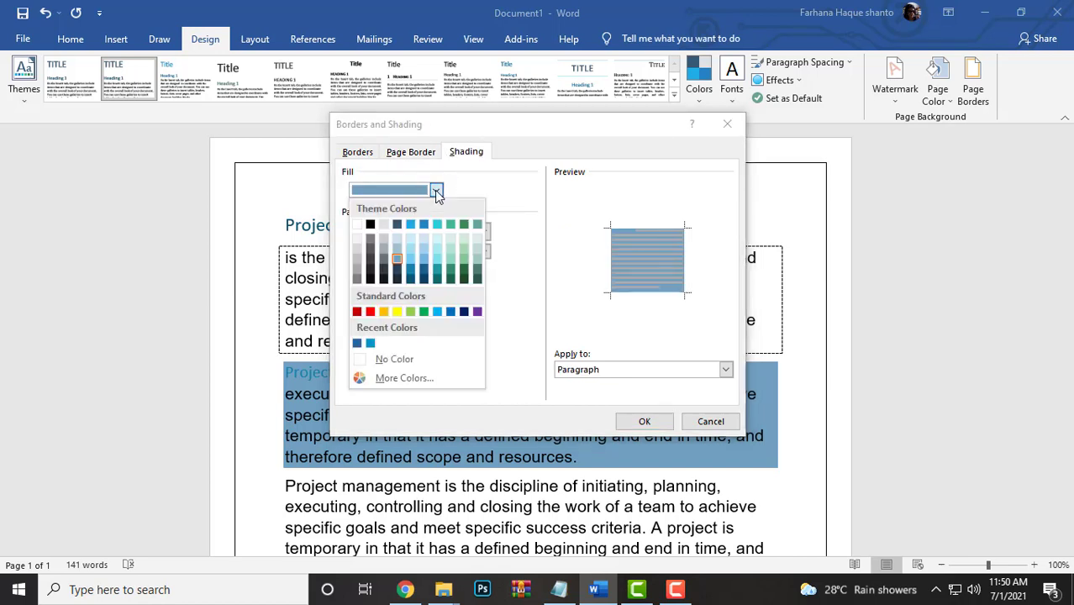
pyautogui.click(356, 225)
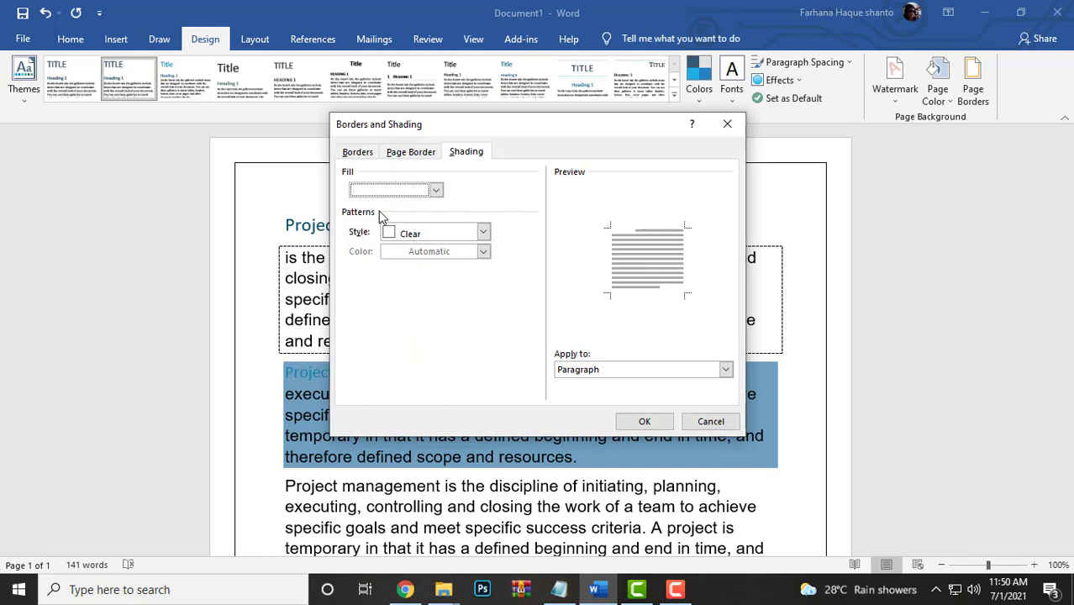
pyautogui.click(663, 424)
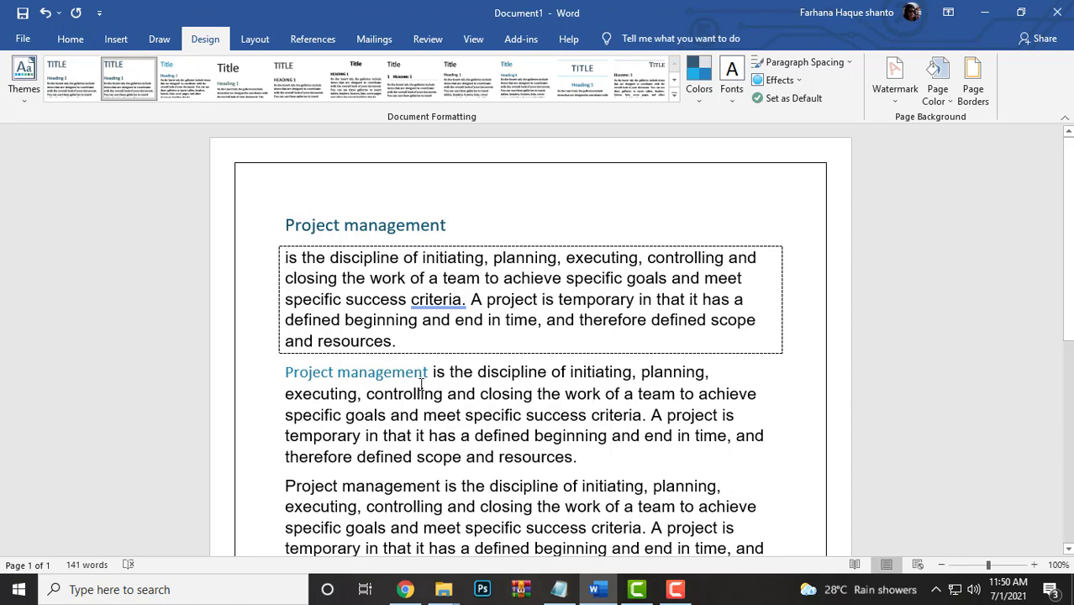
pyautogui.scroll(-4, 569, 463)
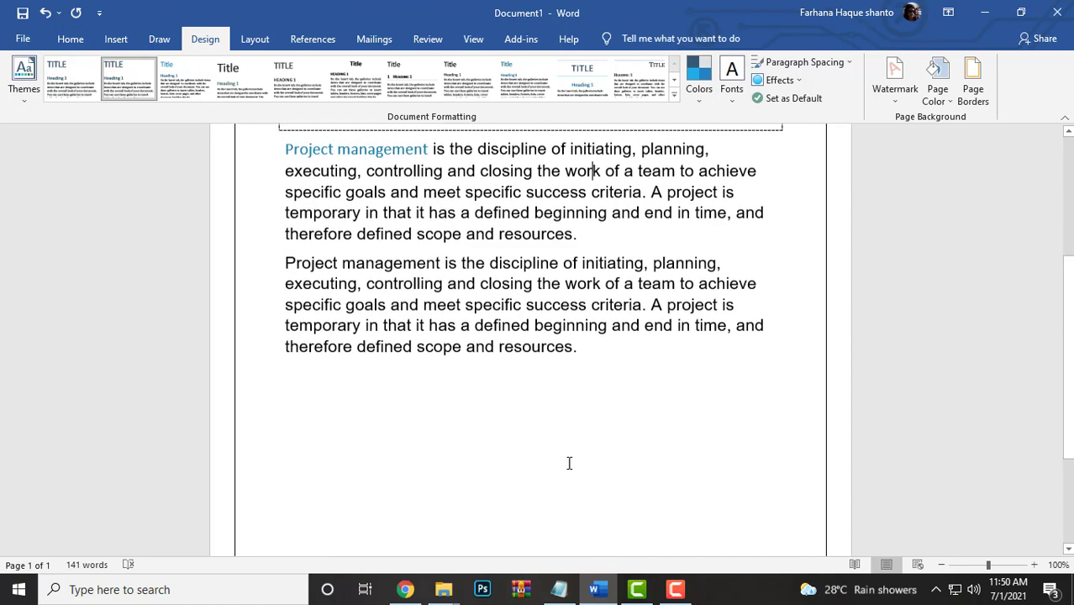
pyautogui.scroll(-1, 569, 463)
pyautogui.scroll(3, 593, 494)
pyautogui.scroll(2, 601, 502)
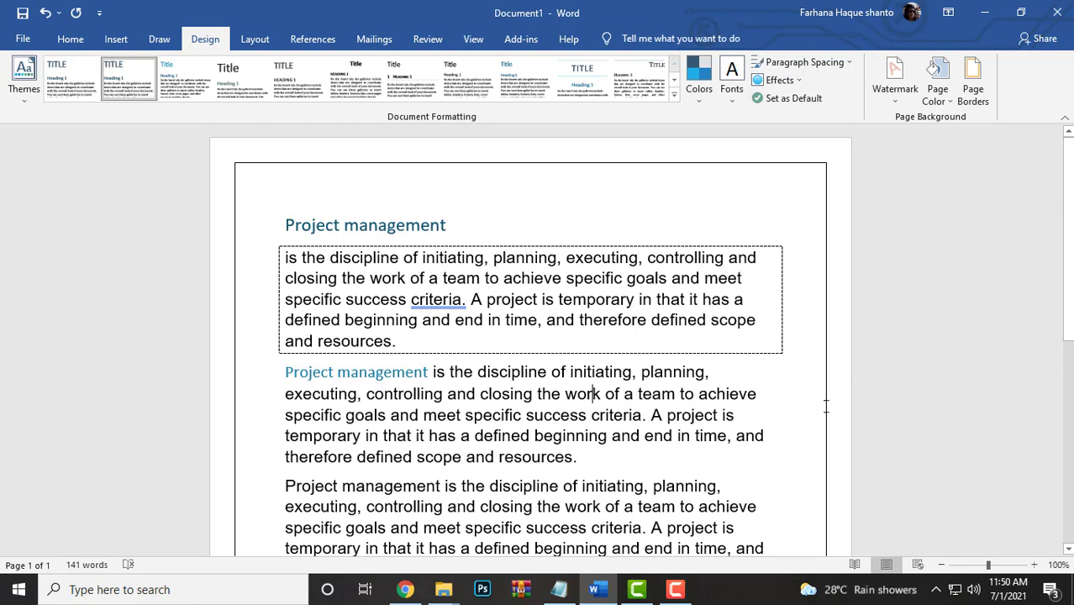